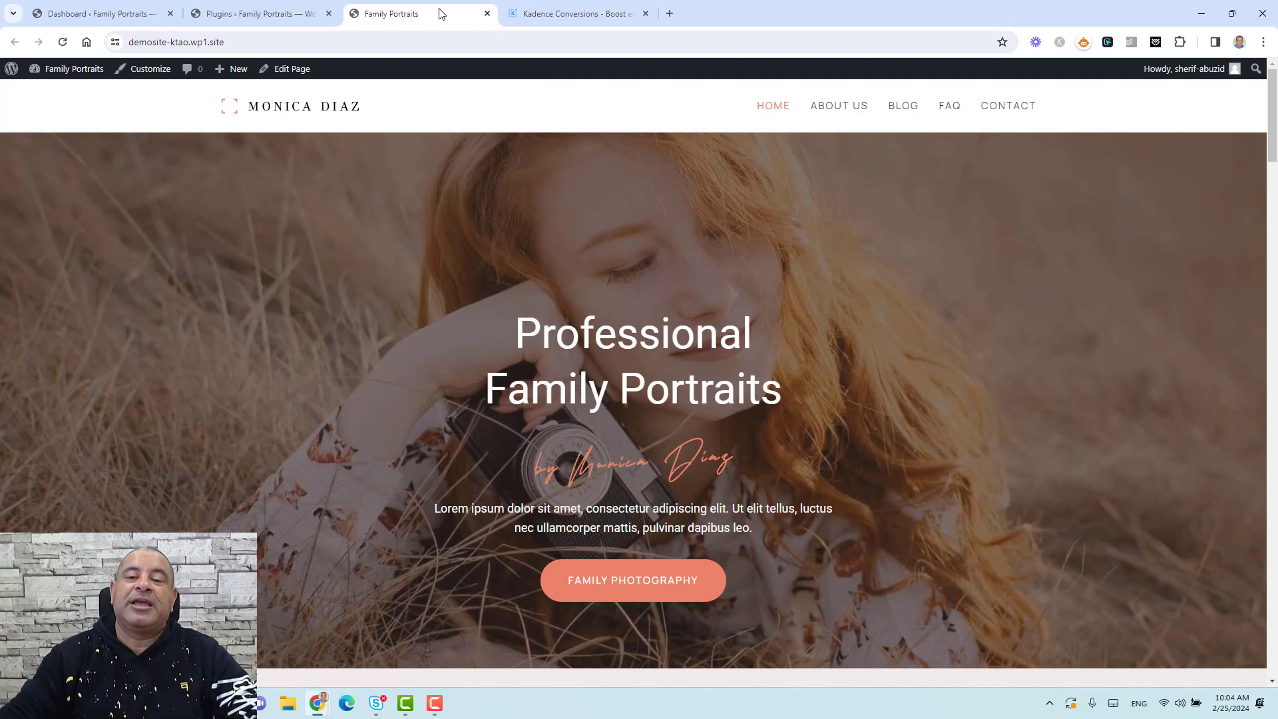
Browse the Kadence Conversions features and drop-in designs, such as the 16% discount and free ebook popups
{"action": "left_click", "coordinate": [565, 8]}
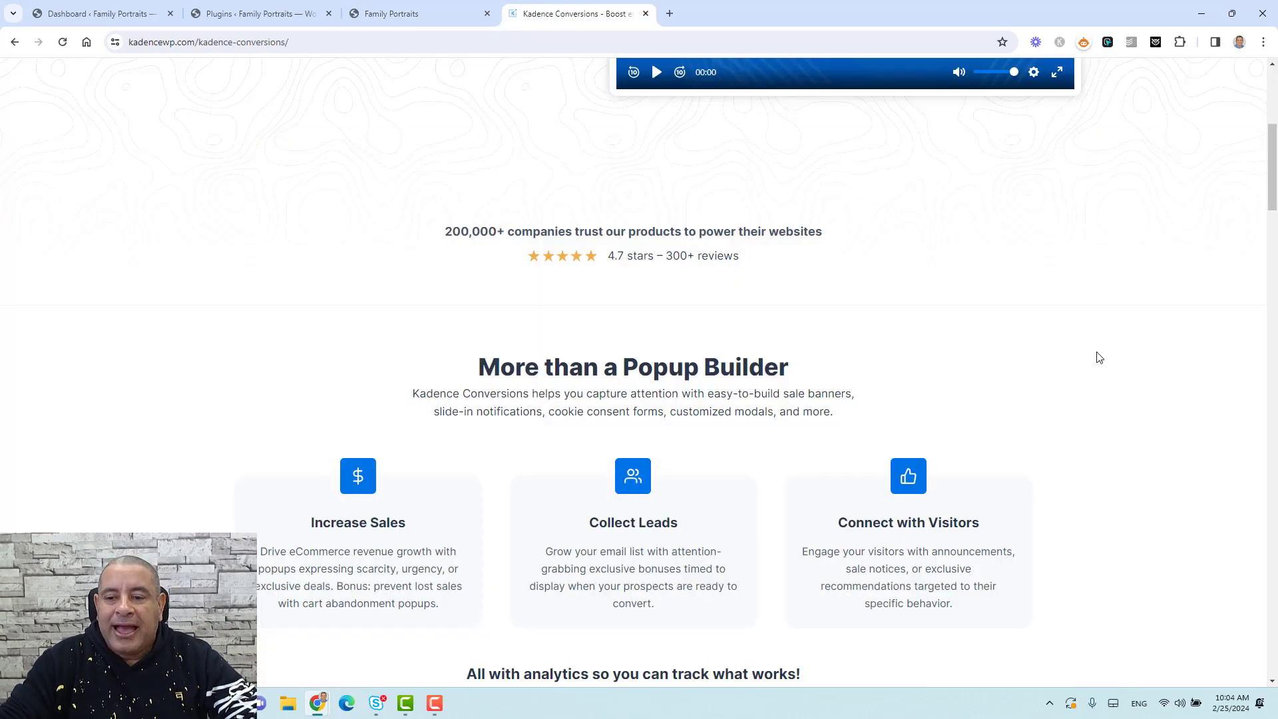
{"action": "scroll", "coordinate": [1101, 358], "scroll_direction": "up", "scroll_amount": 6}
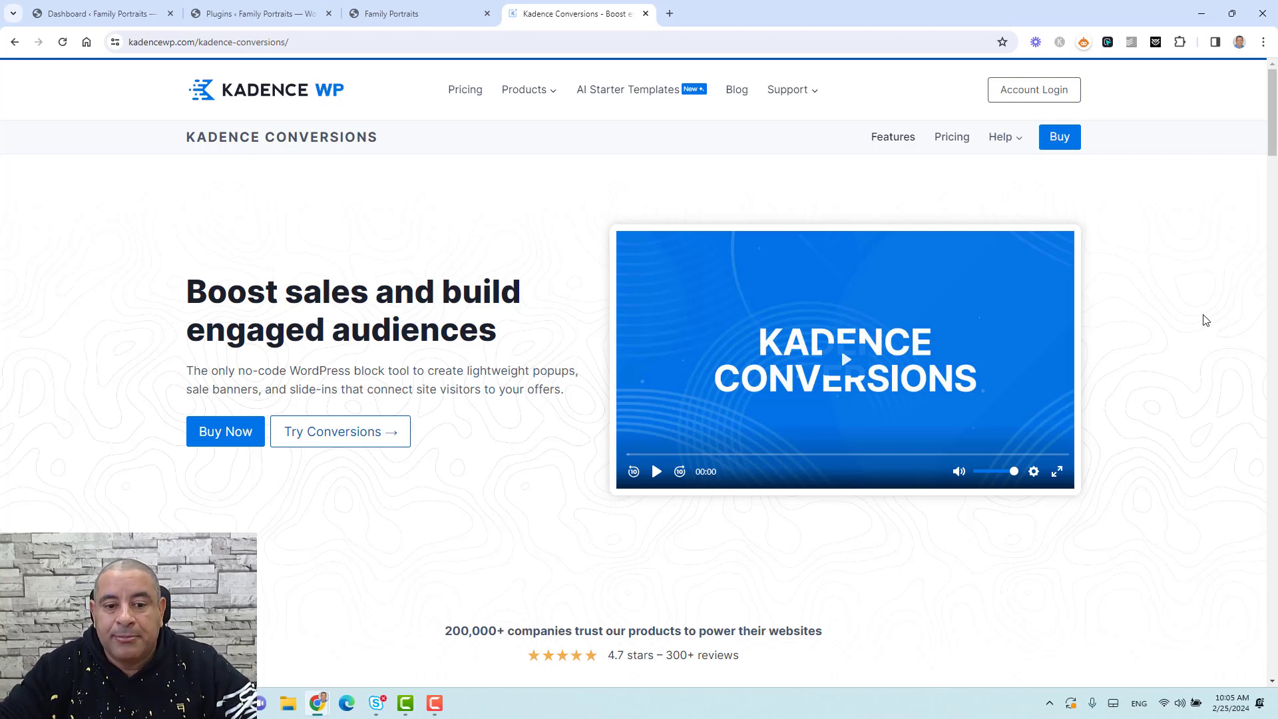
{"action": "scroll", "coordinate": [1205, 320], "scroll_direction": "down", "scroll_amount": 2}
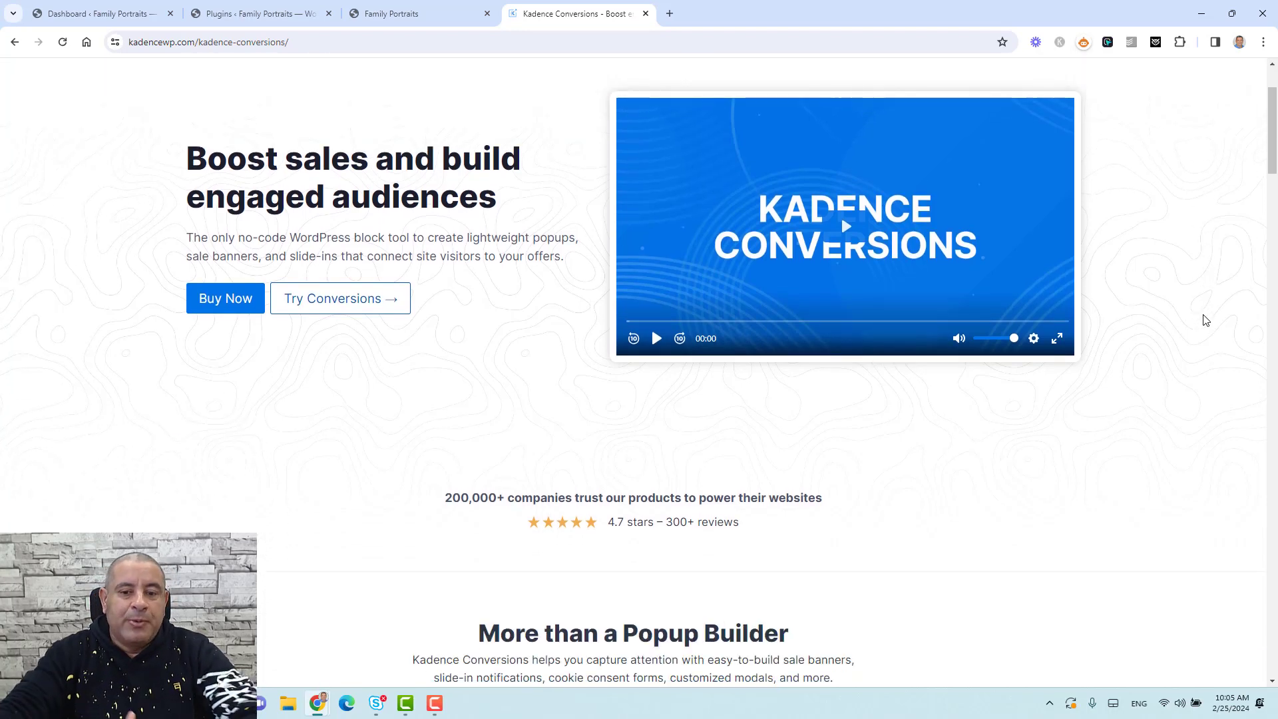
{"action": "scroll", "coordinate": [1205, 320], "scroll_direction": "down", "scroll_amount": 4}
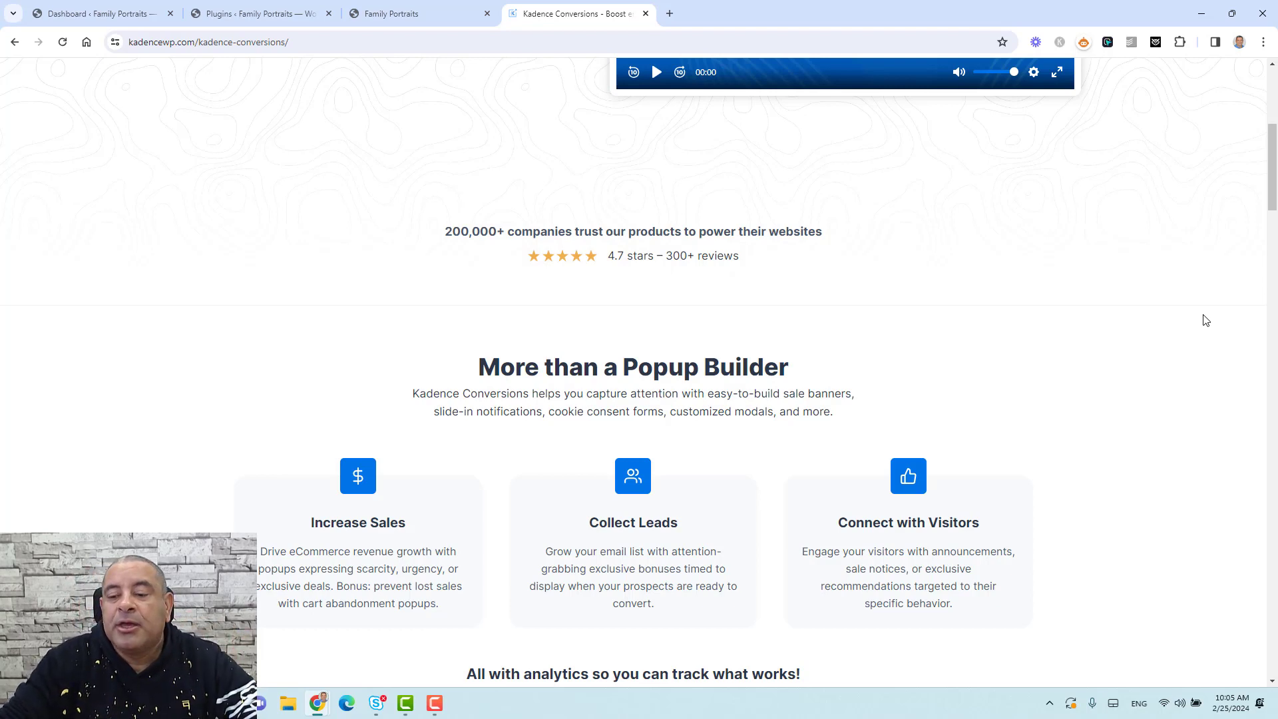
{"action": "scroll", "coordinate": [1205, 320], "scroll_direction": "down", "scroll_amount": 15}
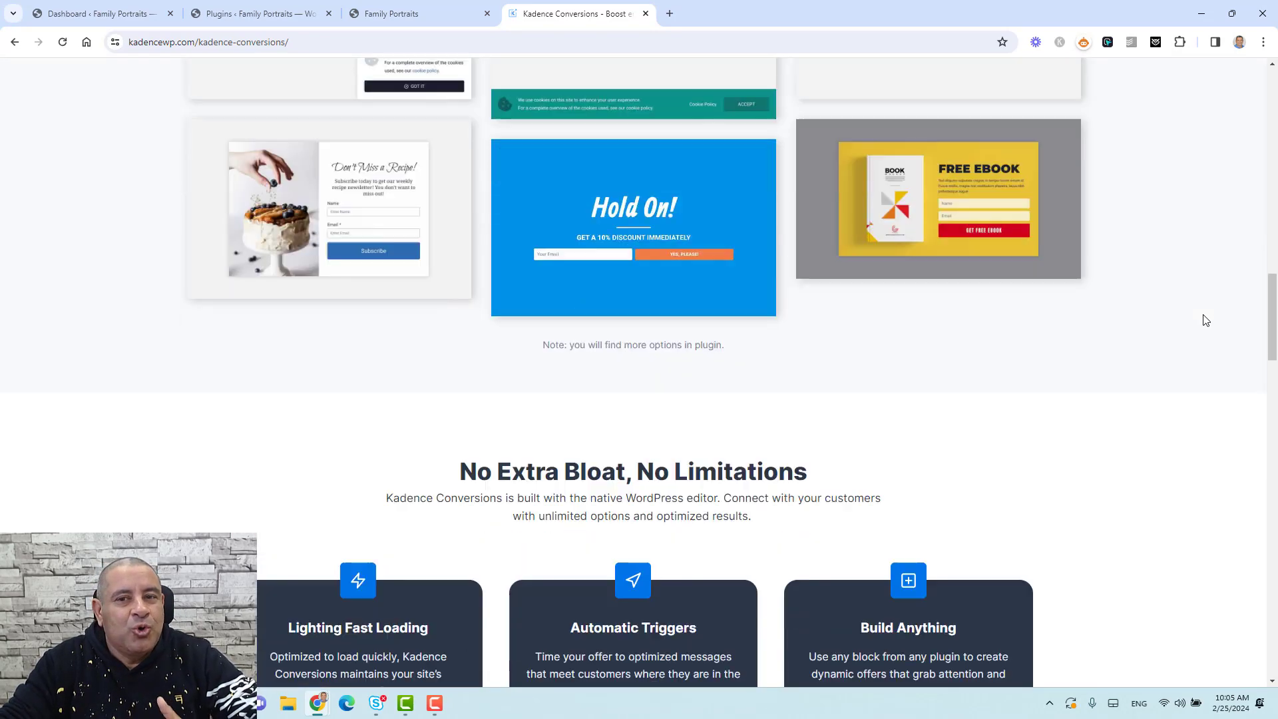
{"action": "scroll", "coordinate": [1205, 320], "scroll_direction": "down", "scroll_amount": 1}
Review the Automatic Triggers and Display Conditions lists, then return to the site's Plugins page
{"action": "scroll", "coordinate": [1205, 320], "scroll_direction": "down", "scroll_amount": 14}
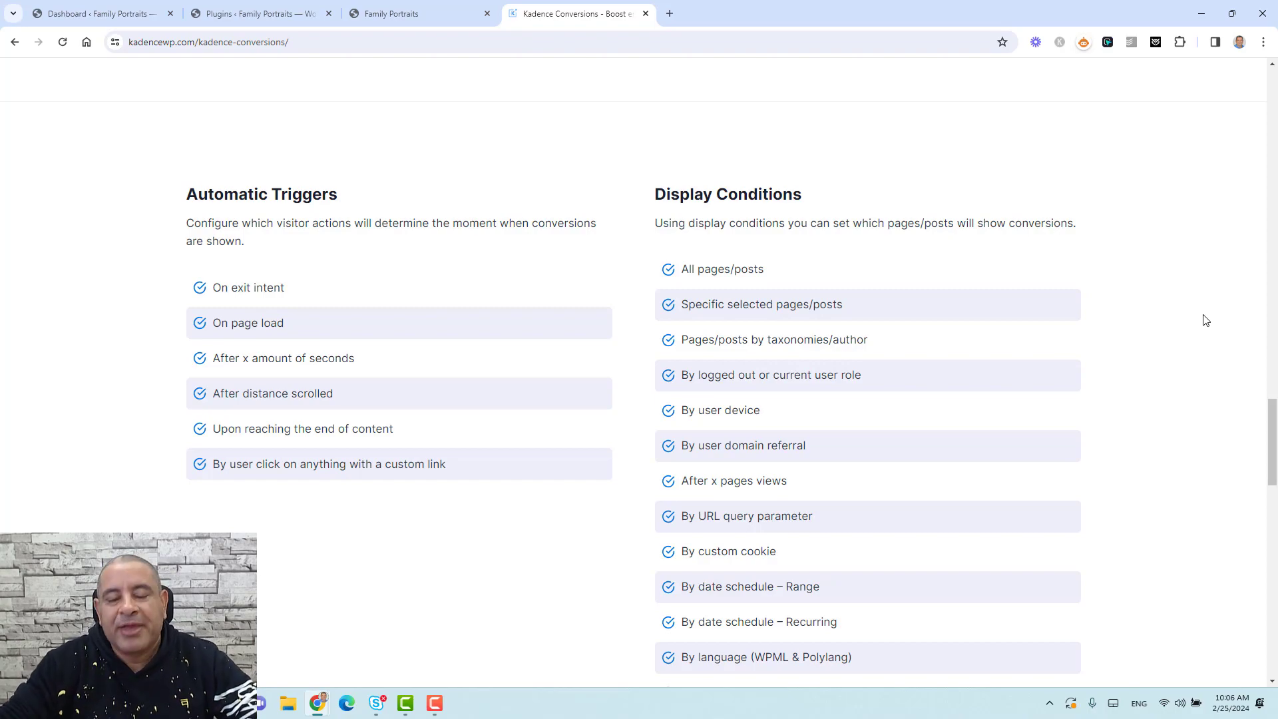
{"action": "scroll", "coordinate": [1204, 320], "scroll_direction": "up", "scroll_amount": 20}
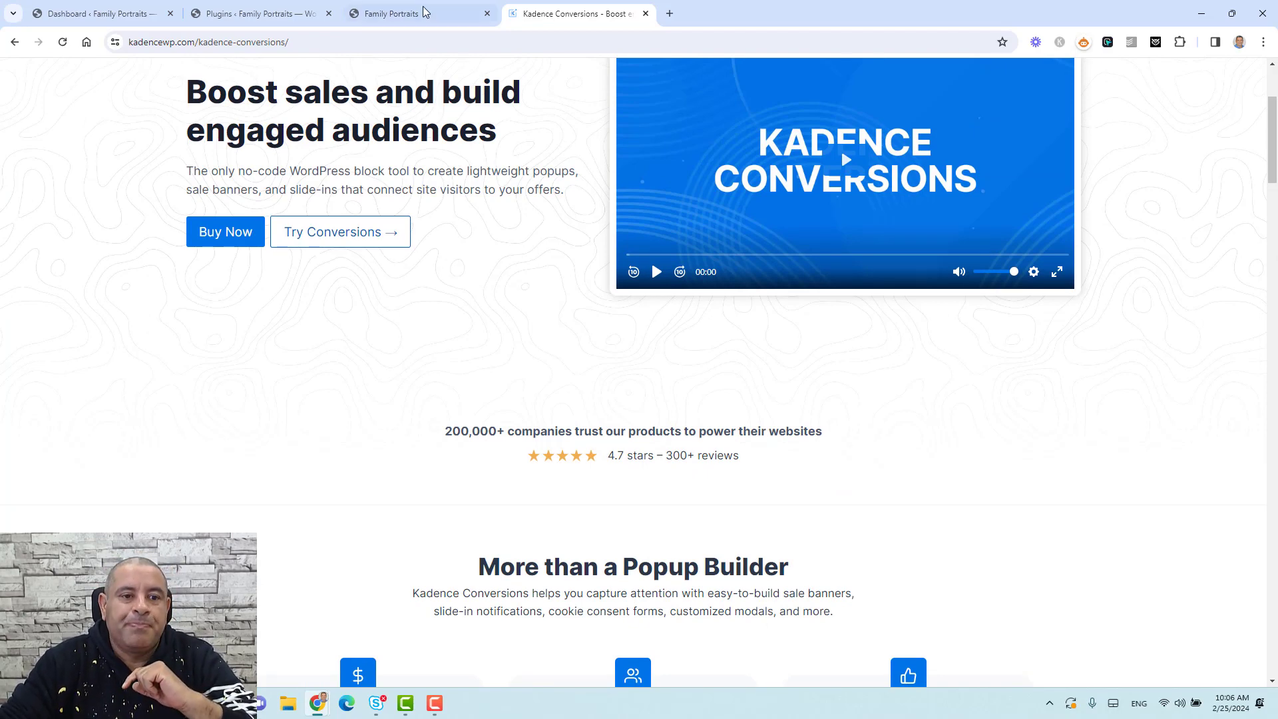
{"action": "left_click", "coordinate": [260, 14]}
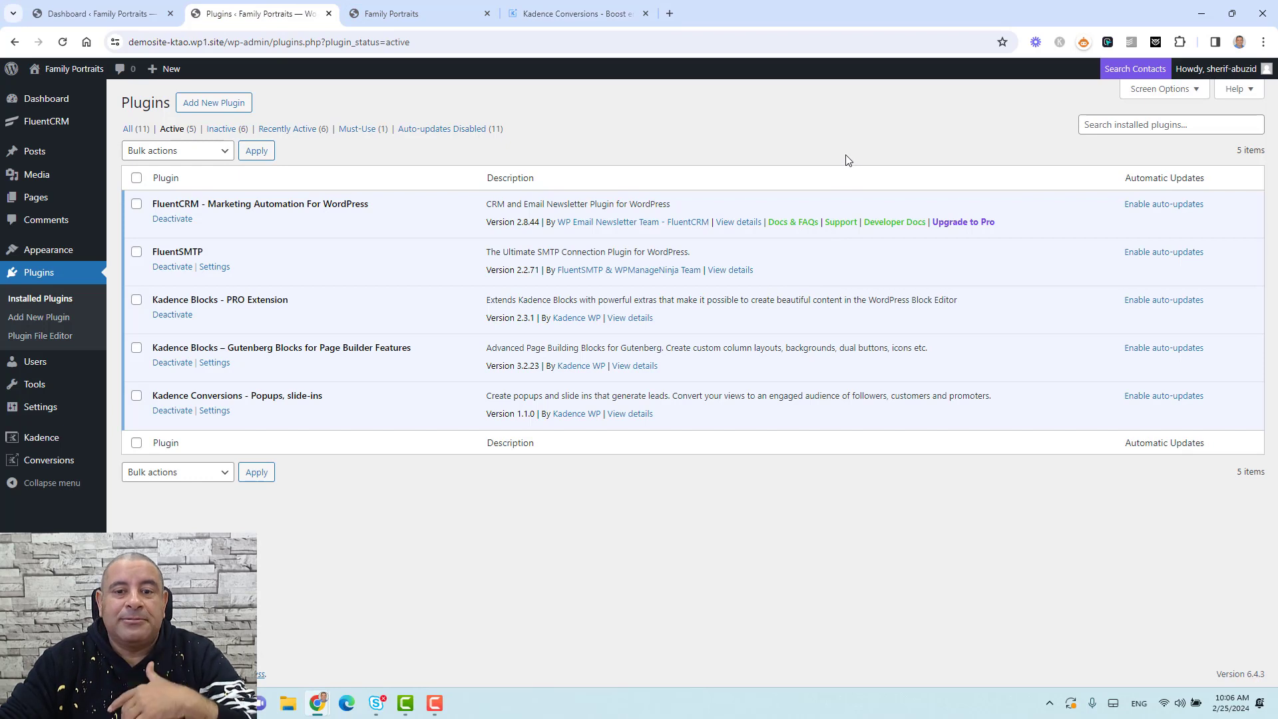
Point out the active Kadence Conversions plugin, then go to Conversions > All Conversion Items
{"action": "triple_click", "coordinate": [293, 397]}
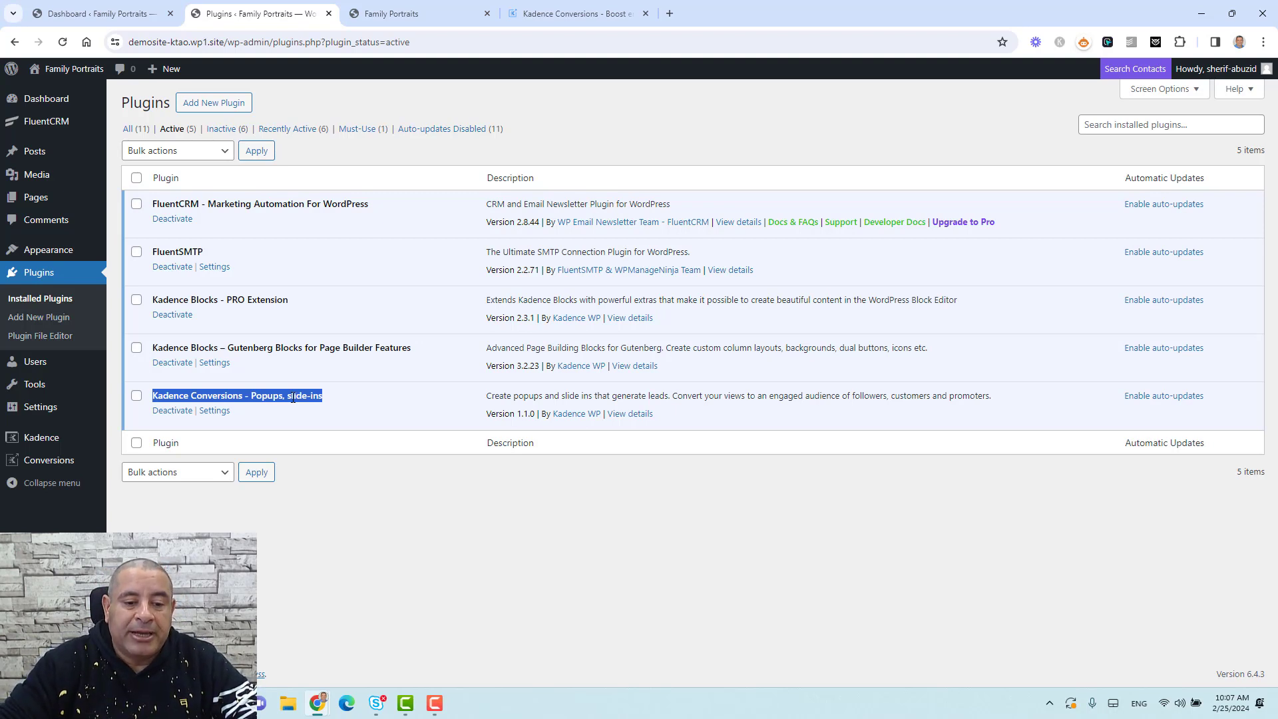
{"action": "left_click", "coordinate": [293, 398]}
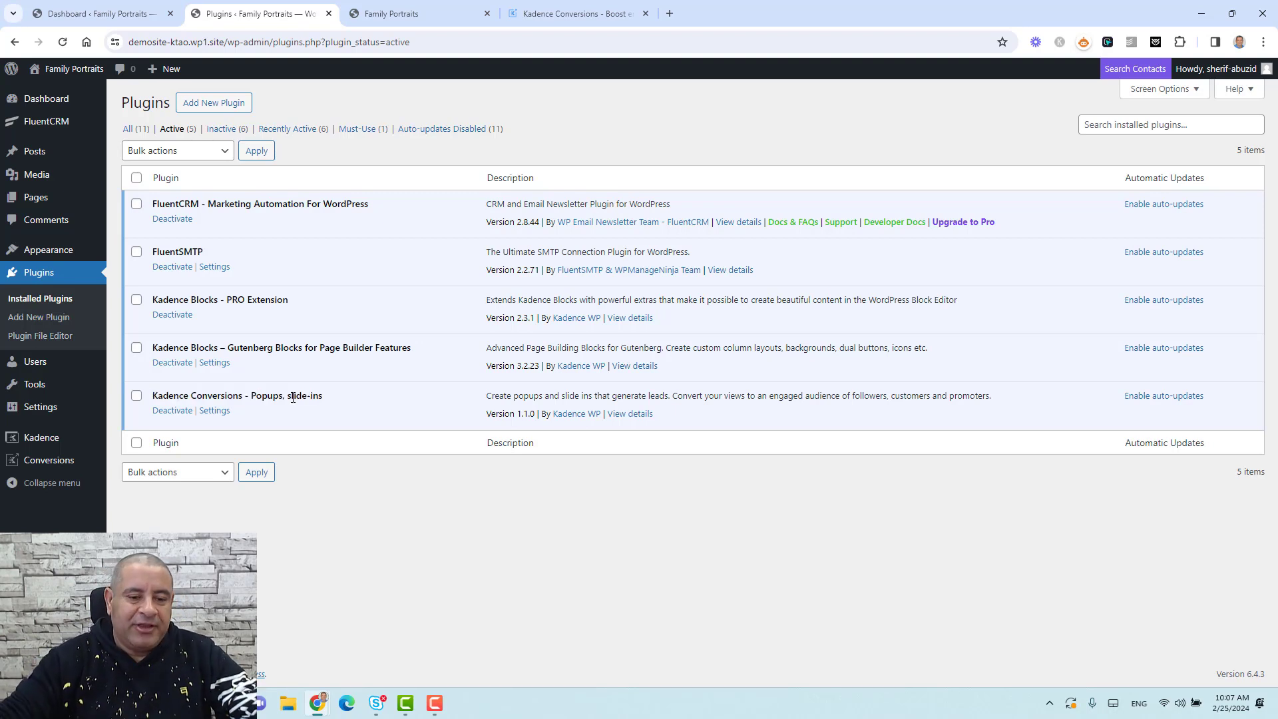
{"action": "mouse_move", "coordinate": [62, 464]}
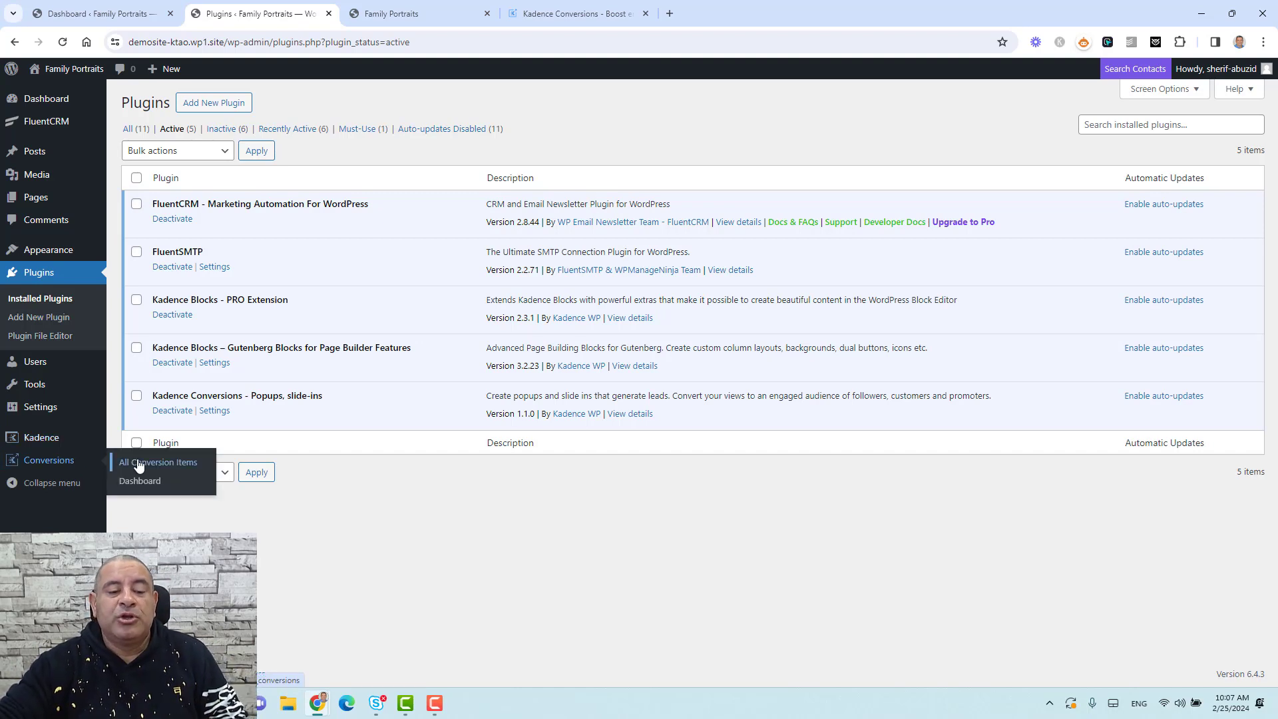
{"action": "left_click", "coordinate": [171, 462]}
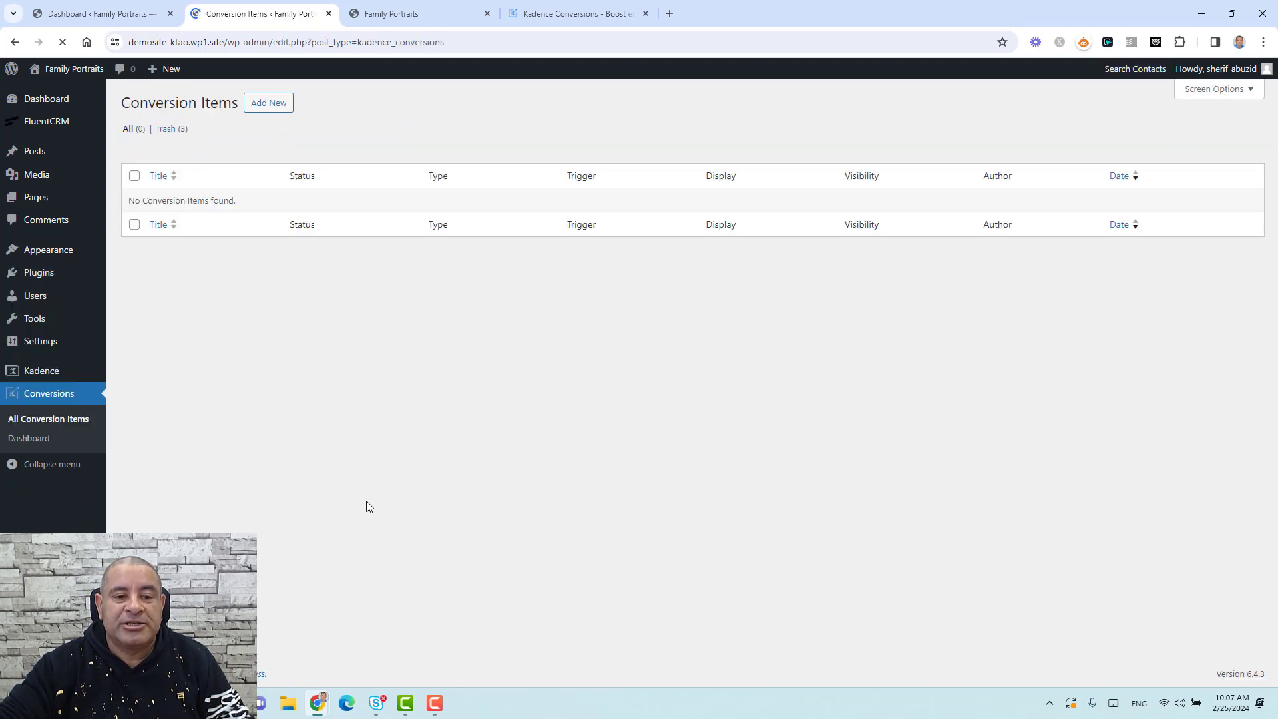
Add a new conversion item to get the Popup, Slide-in or Banner type choice
{"action": "left_click", "coordinate": [267, 108]}
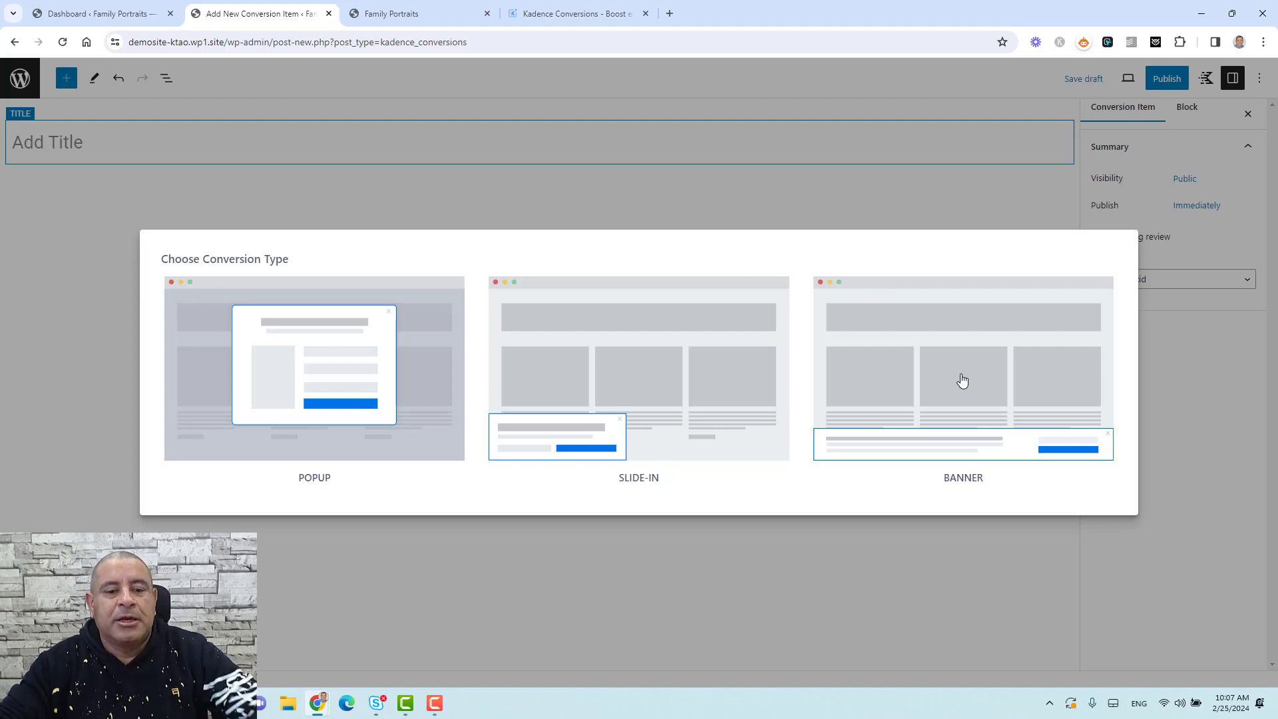
Create a Popup from the Start Blank template titled 'Site Wide Pupup' and click into its content area
{"action": "left_click", "coordinate": [325, 373]}
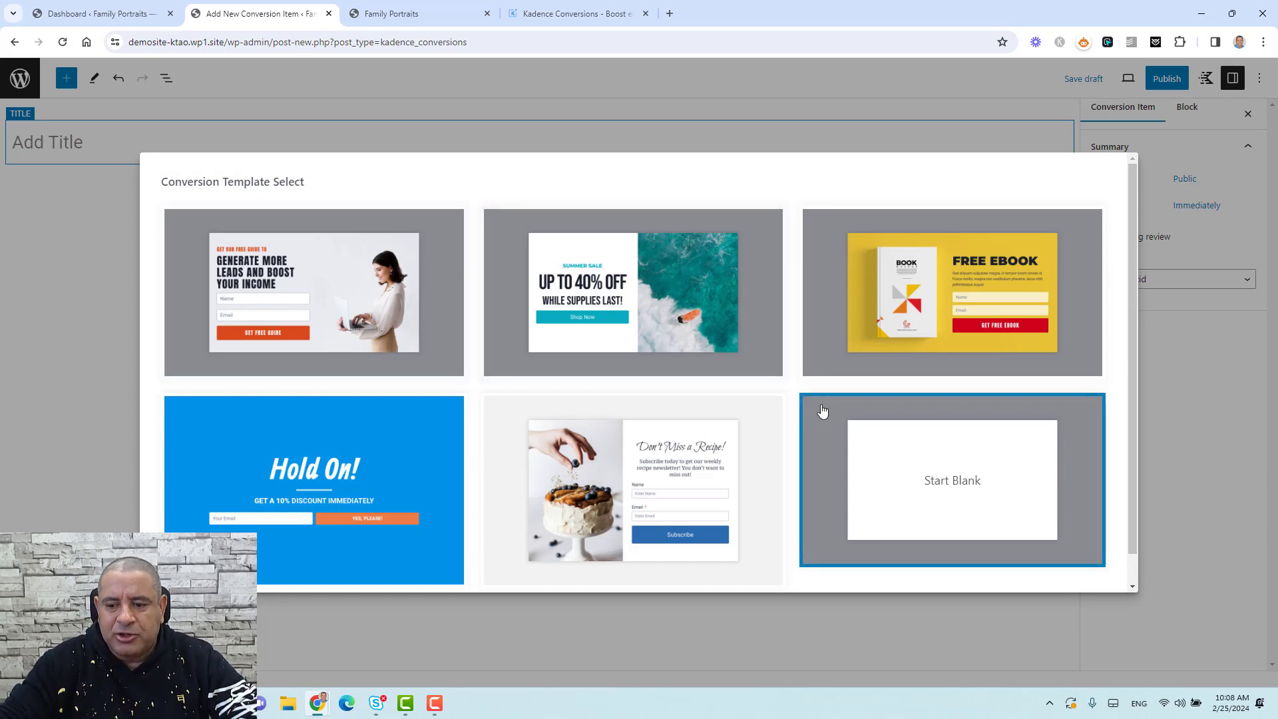
{"action": "scroll", "coordinate": [922, 439], "scroll_direction": "down", "scroll_amount": 1}
{"action": "left_click", "coordinate": [922, 441]}
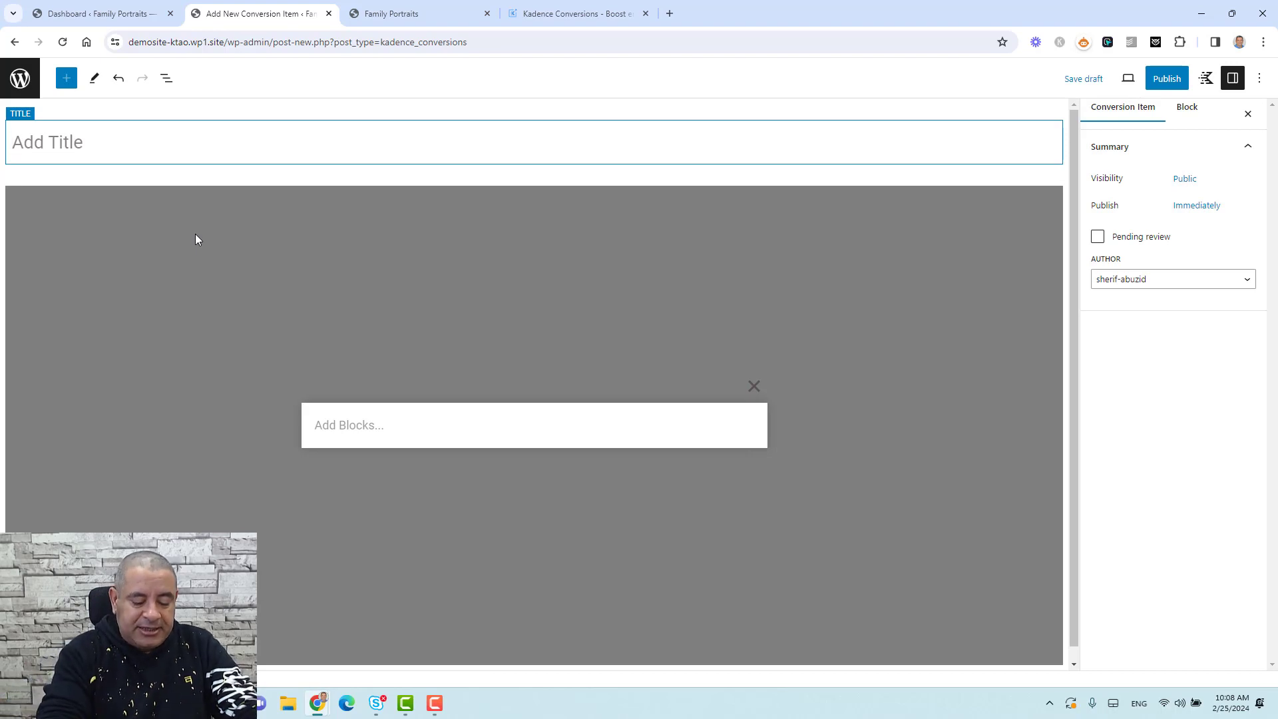
{"action": "type", "text": "Site W"}
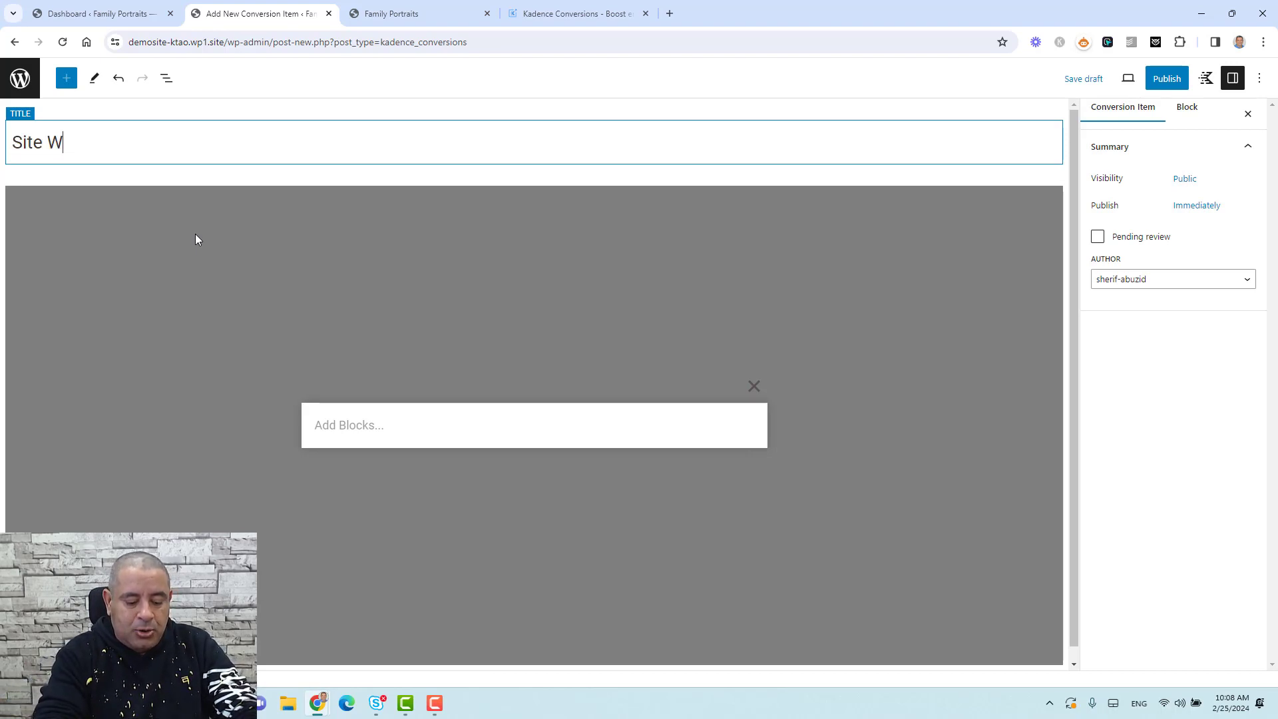
{"action": "type", "text": "ide Pupup"}
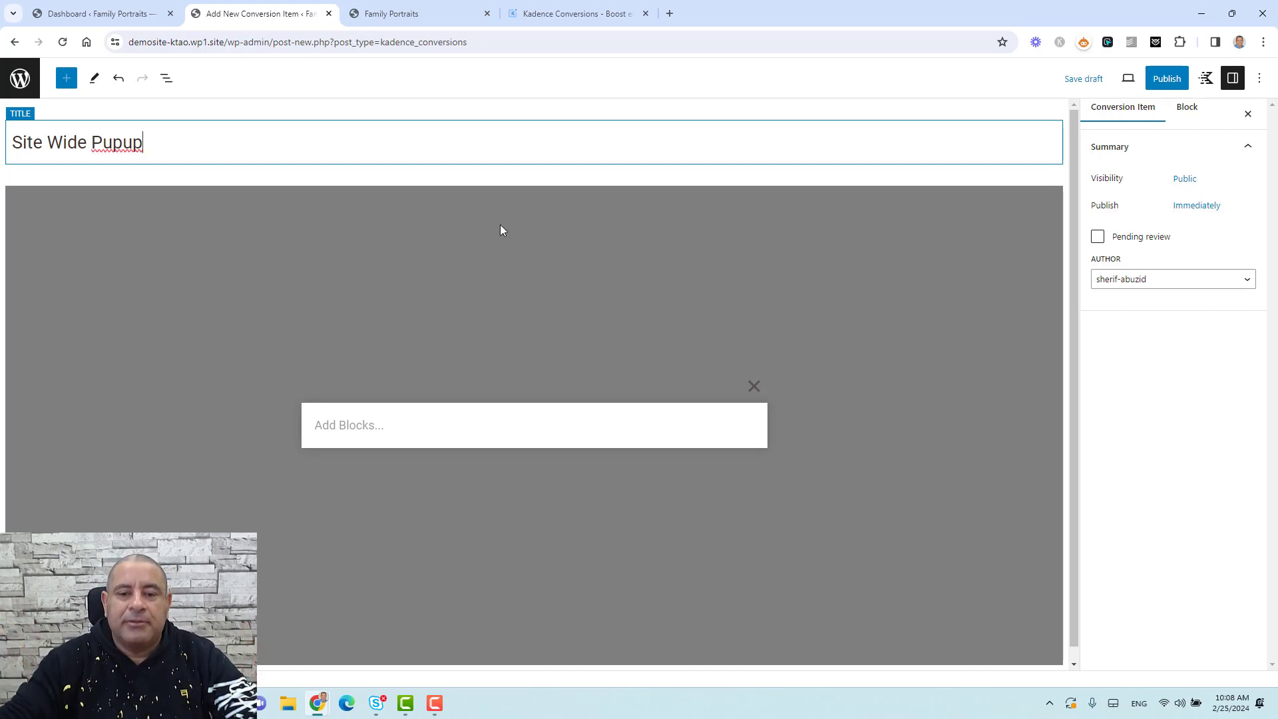
{"action": "left_click", "coordinate": [403, 430]}
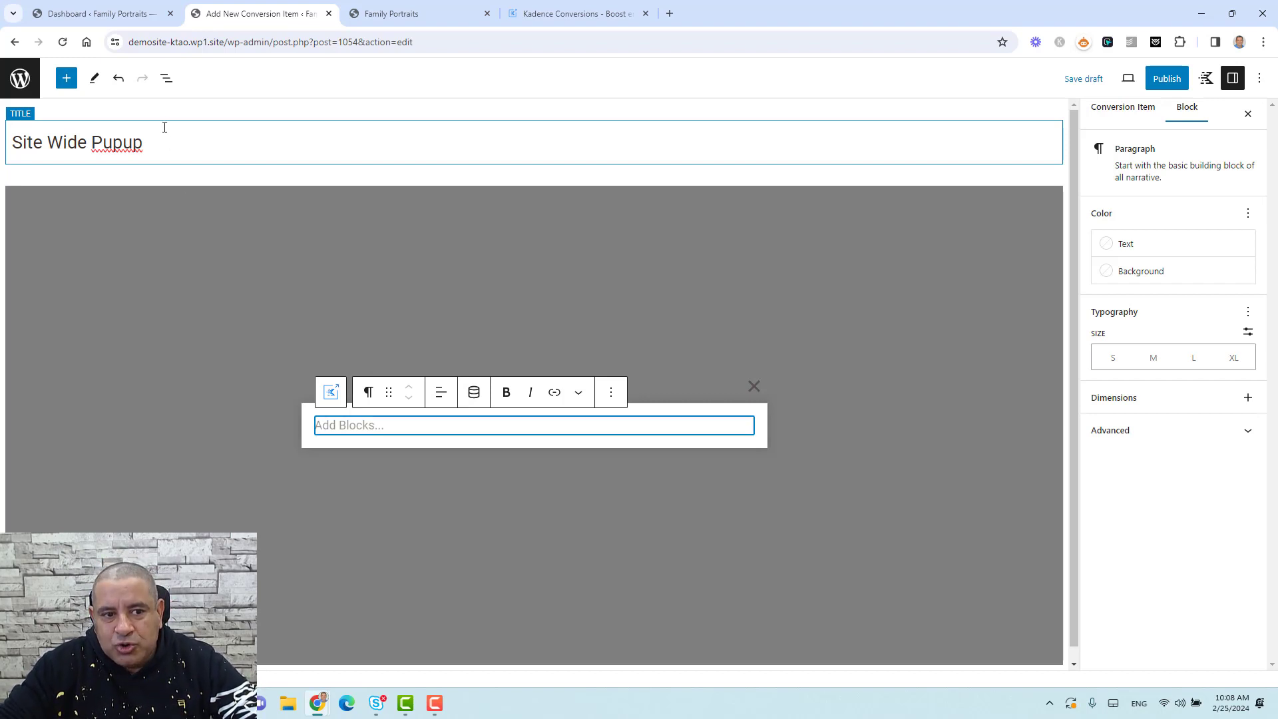
Open List View, publish the popup, and select the Conversion Item to view its settings
{"action": "left_click", "coordinate": [166, 79]}
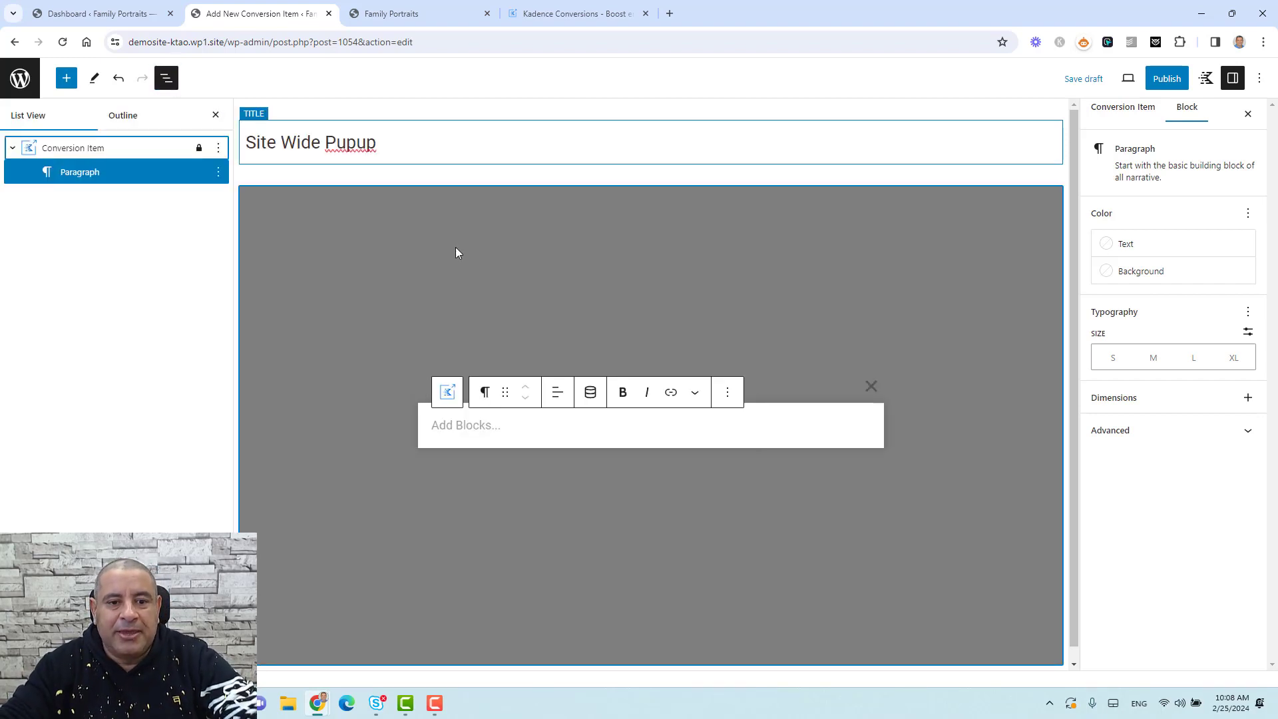
{"action": "left_click", "coordinate": [1165, 82]}
{"action": "left_click", "coordinate": [1142, 79]}
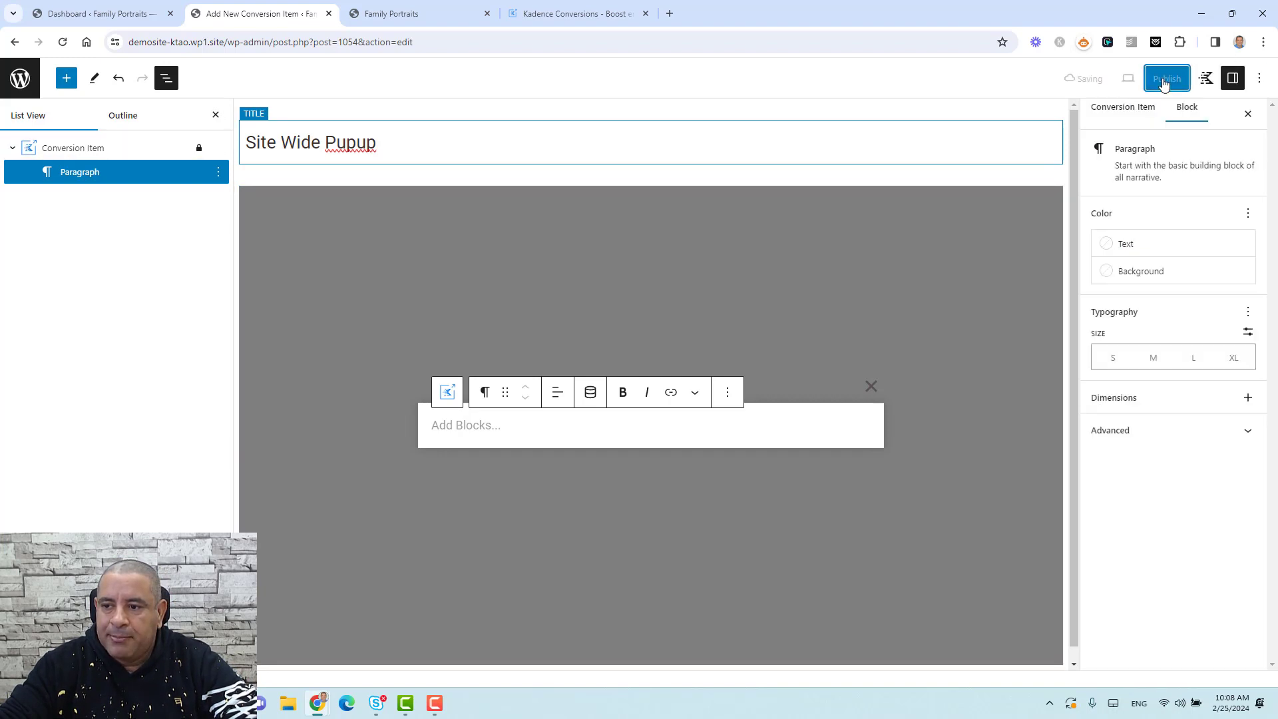
{"action": "left_click", "coordinate": [73, 153]}
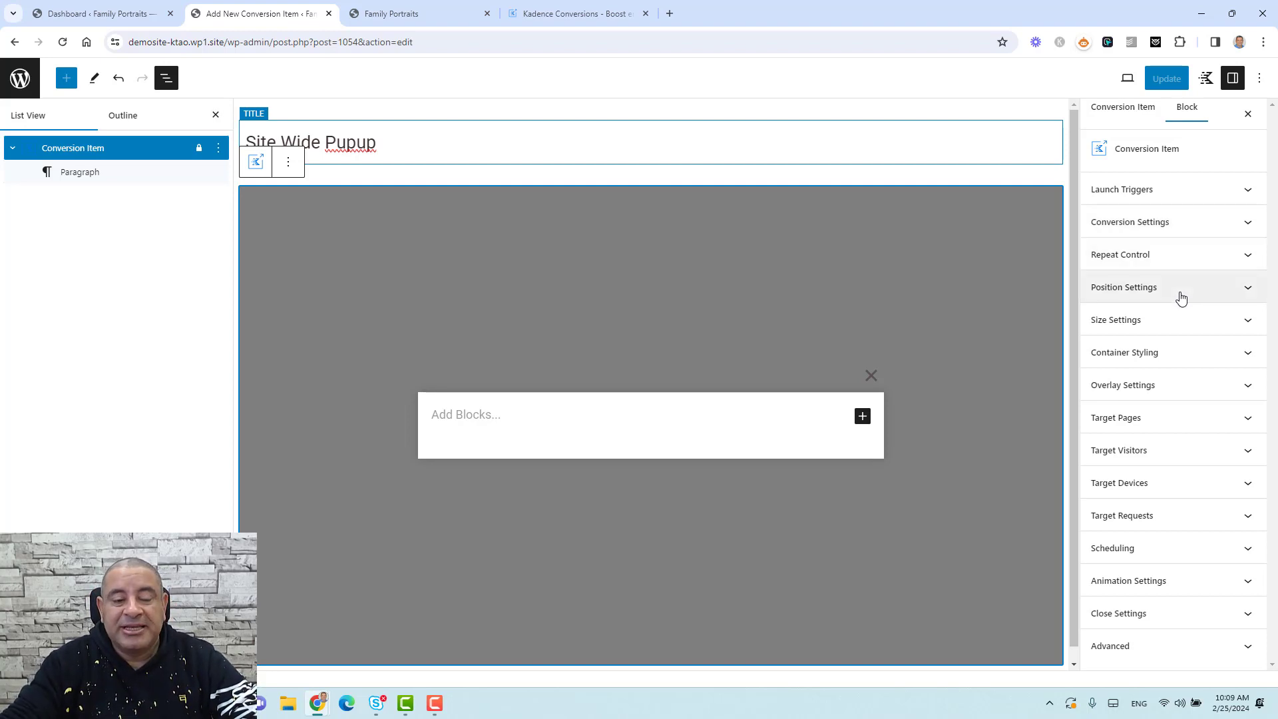
Start a heading in the popup's empty paragraph with the '/hea' slash command
{"action": "left_click", "coordinate": [457, 416]}
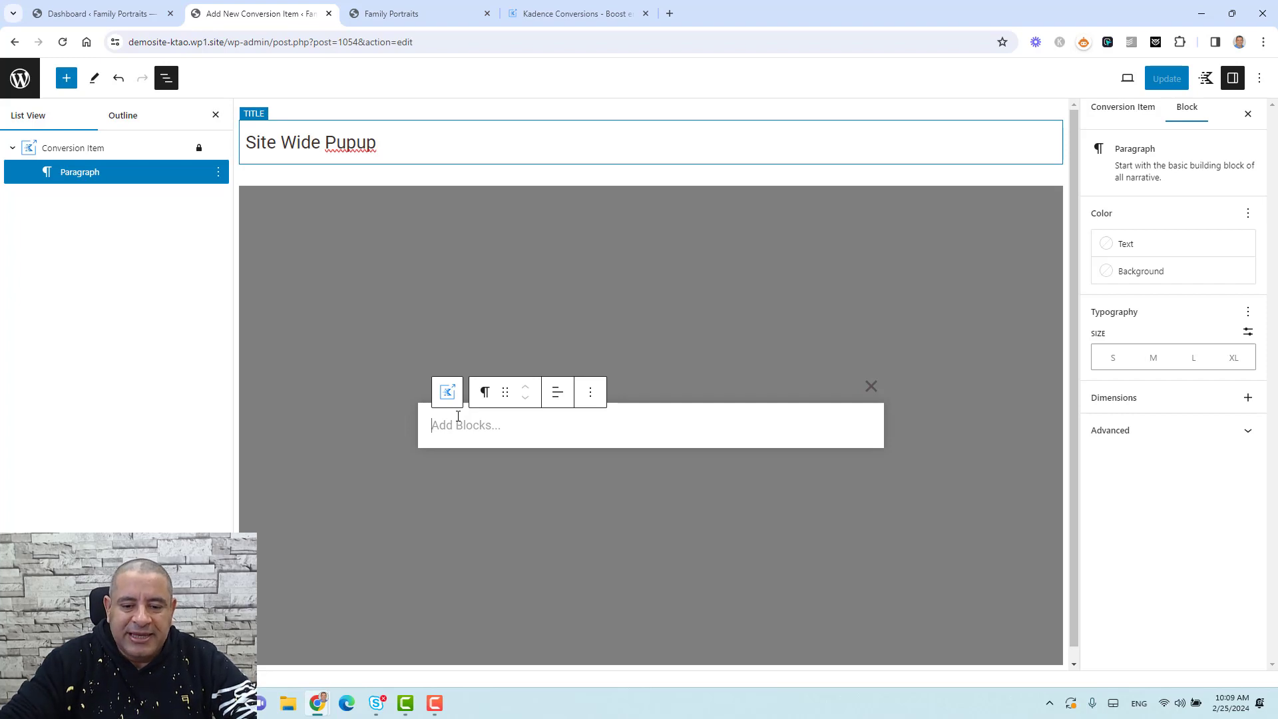
{"action": "left_click", "coordinate": [555, 436]}
{"action": "left_click", "coordinate": [519, 422]}
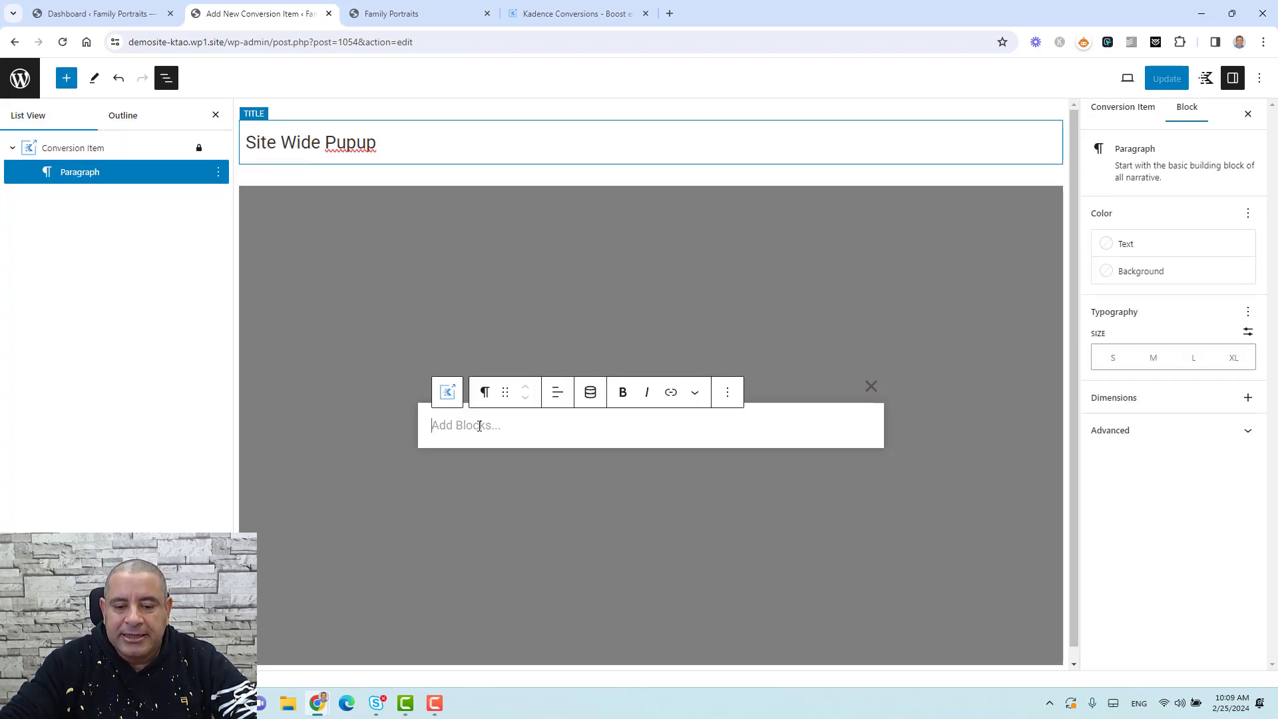
{"action": "type", "text": "/"}
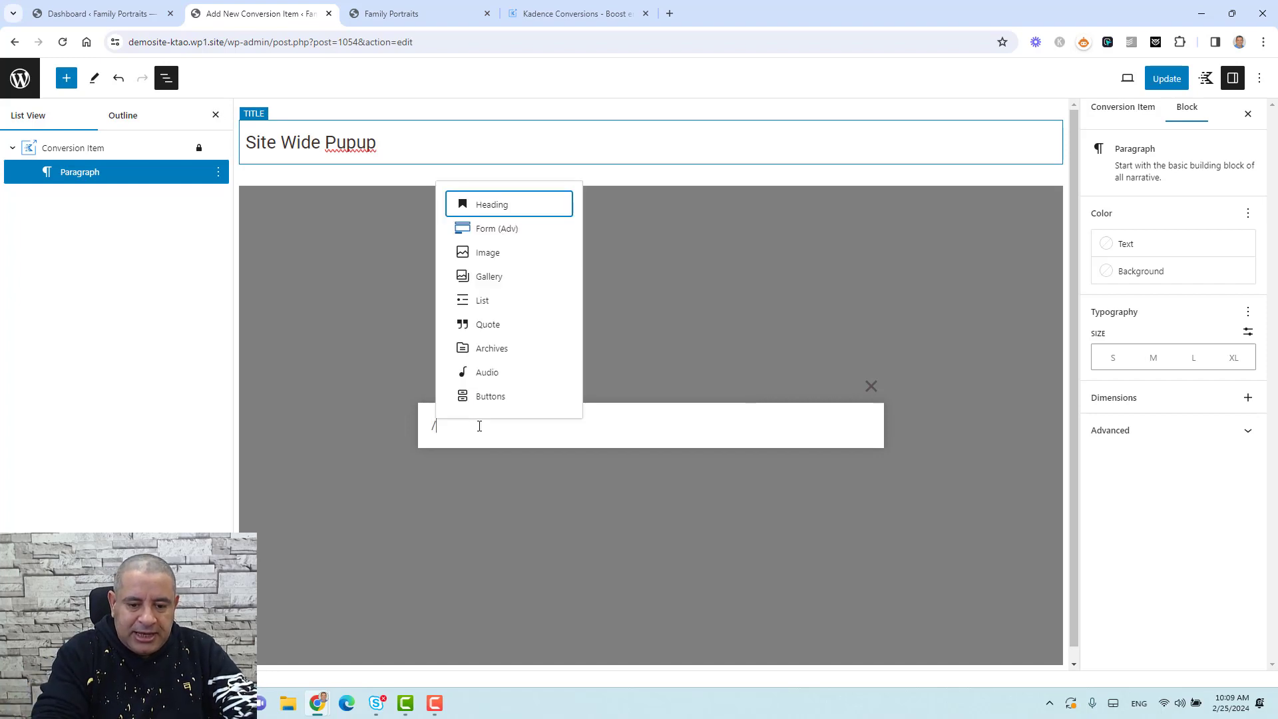
{"action": "type", "text": "hea"}
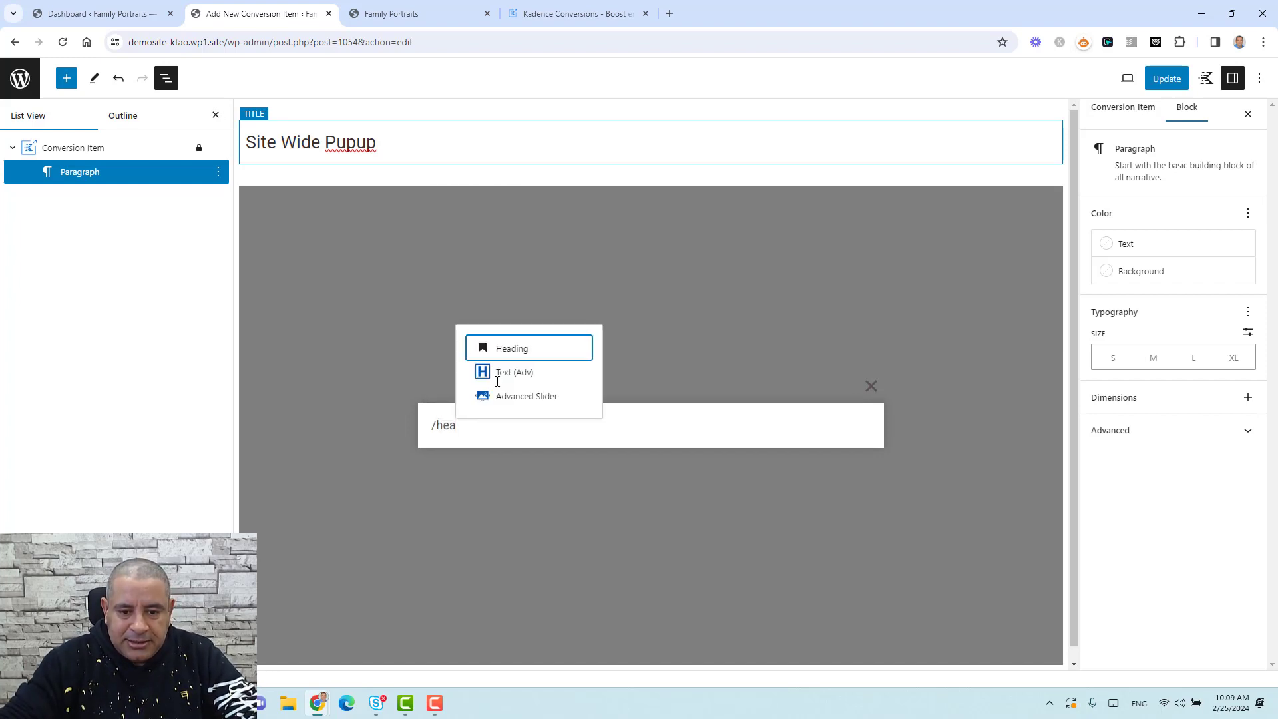
Add the centred heading 'Sign Up For A 15% Off Discount'
{"action": "left_click", "coordinate": [509, 351]}
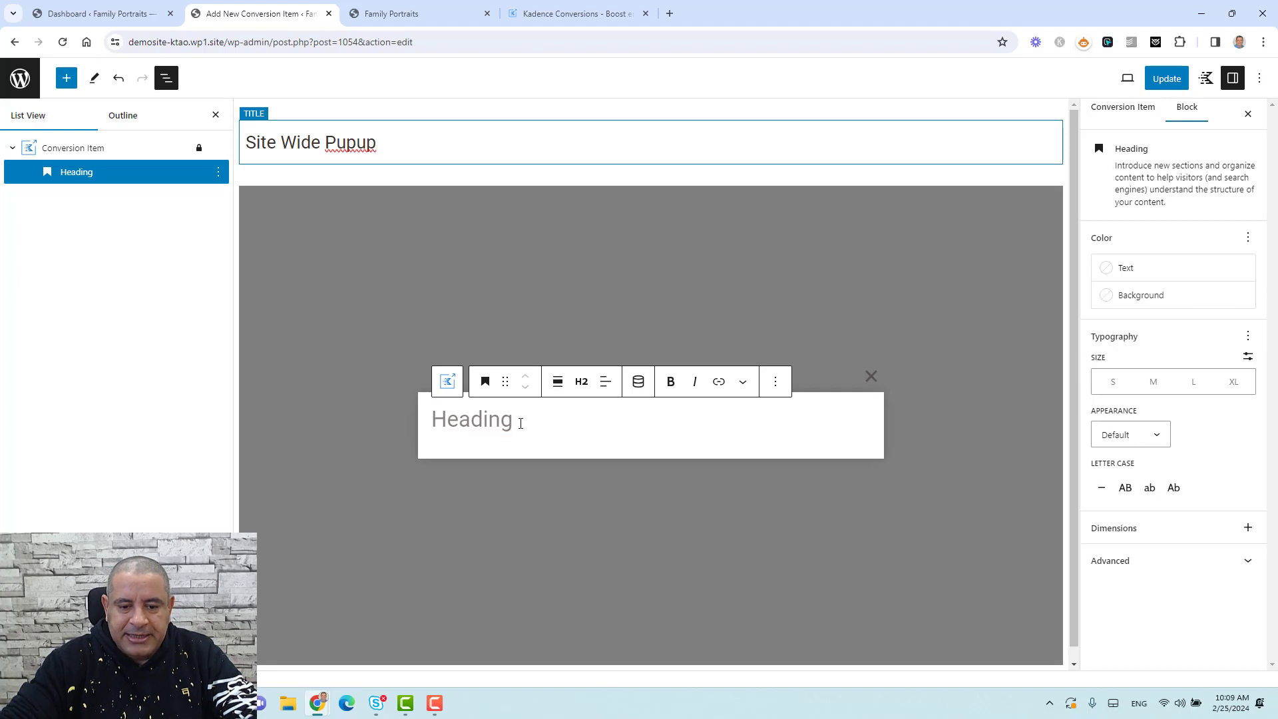
{"action": "type", "text": "Sign"}
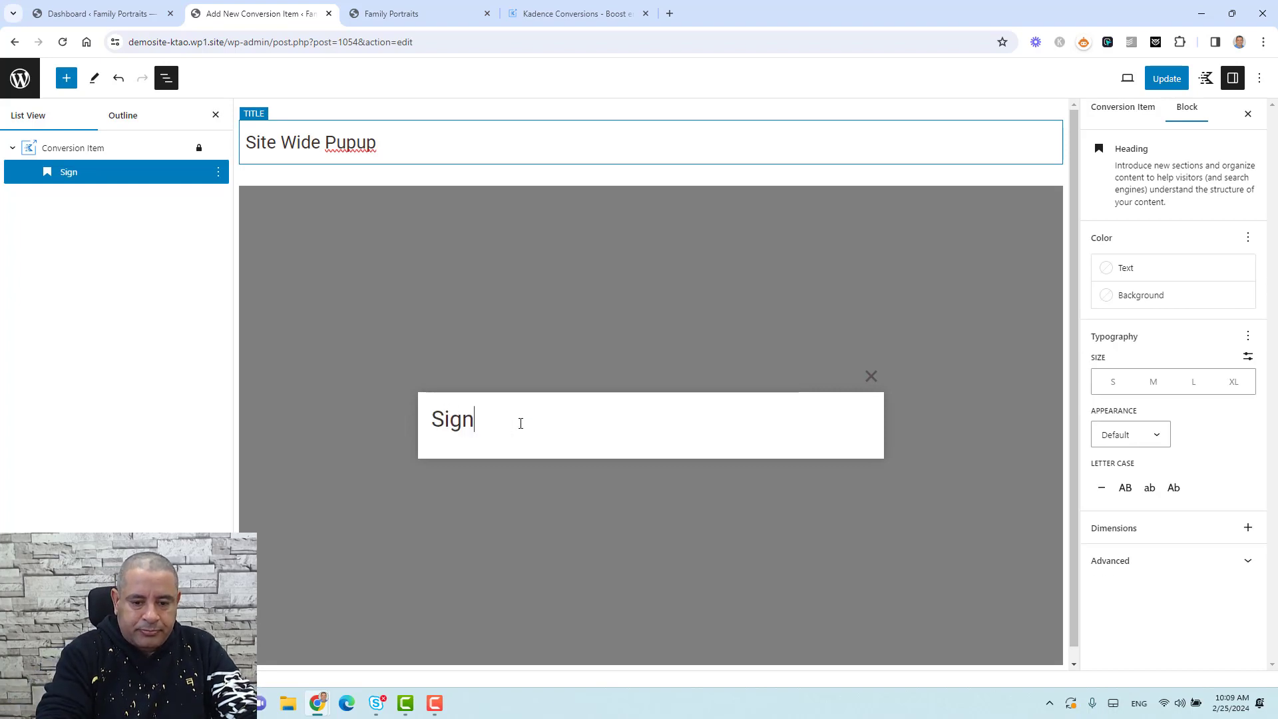
{"action": "type", "text": " Up For "}
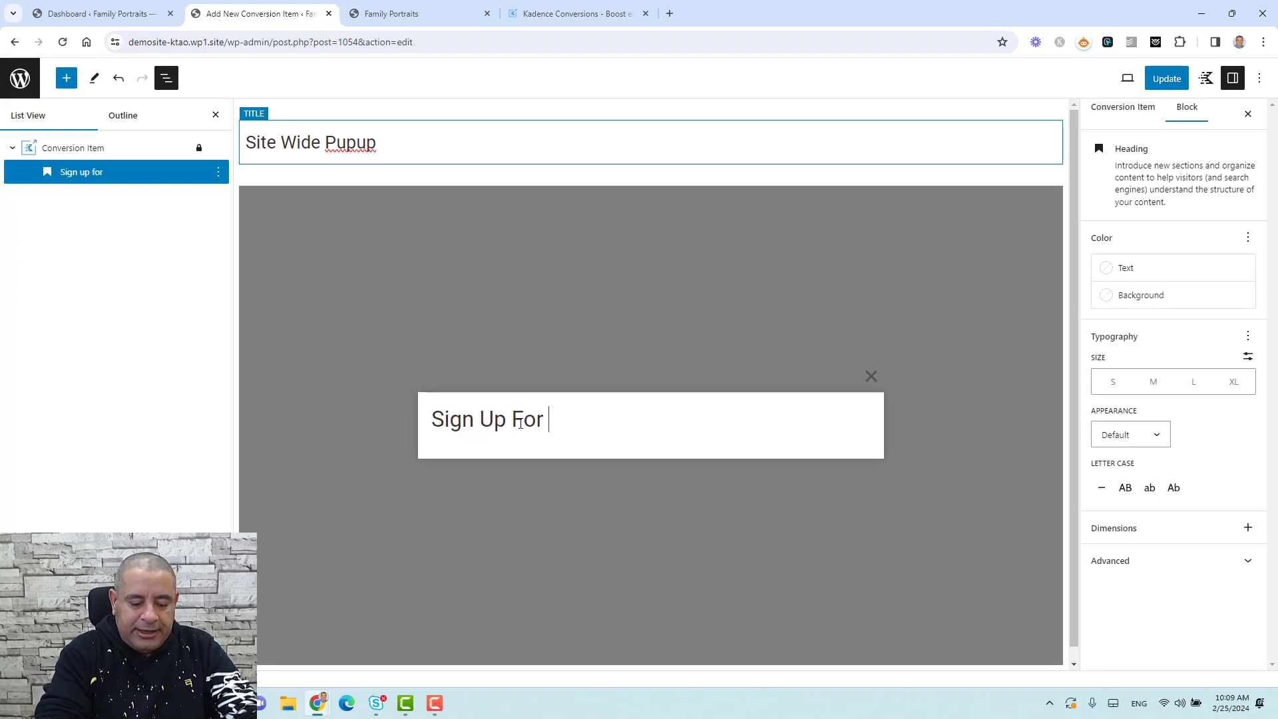
{"action": "type", "text": "A 15% "}
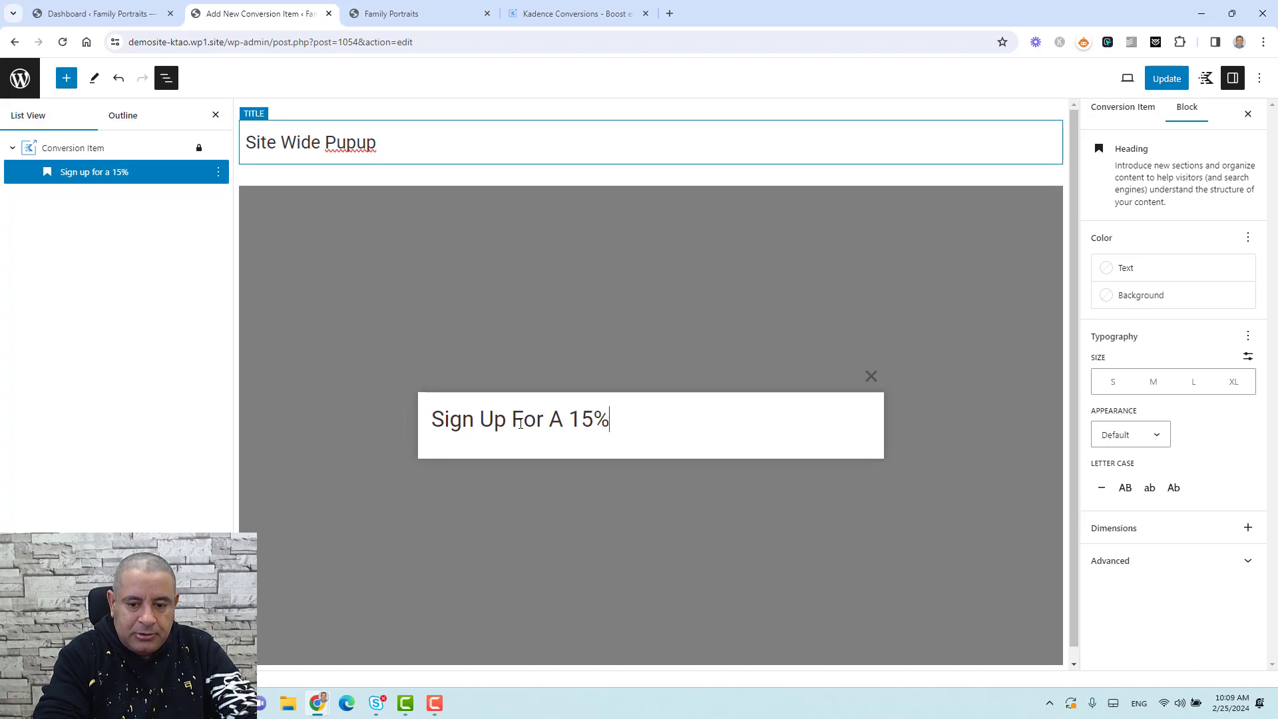
{"action": "type", "text": "Off Disou"}
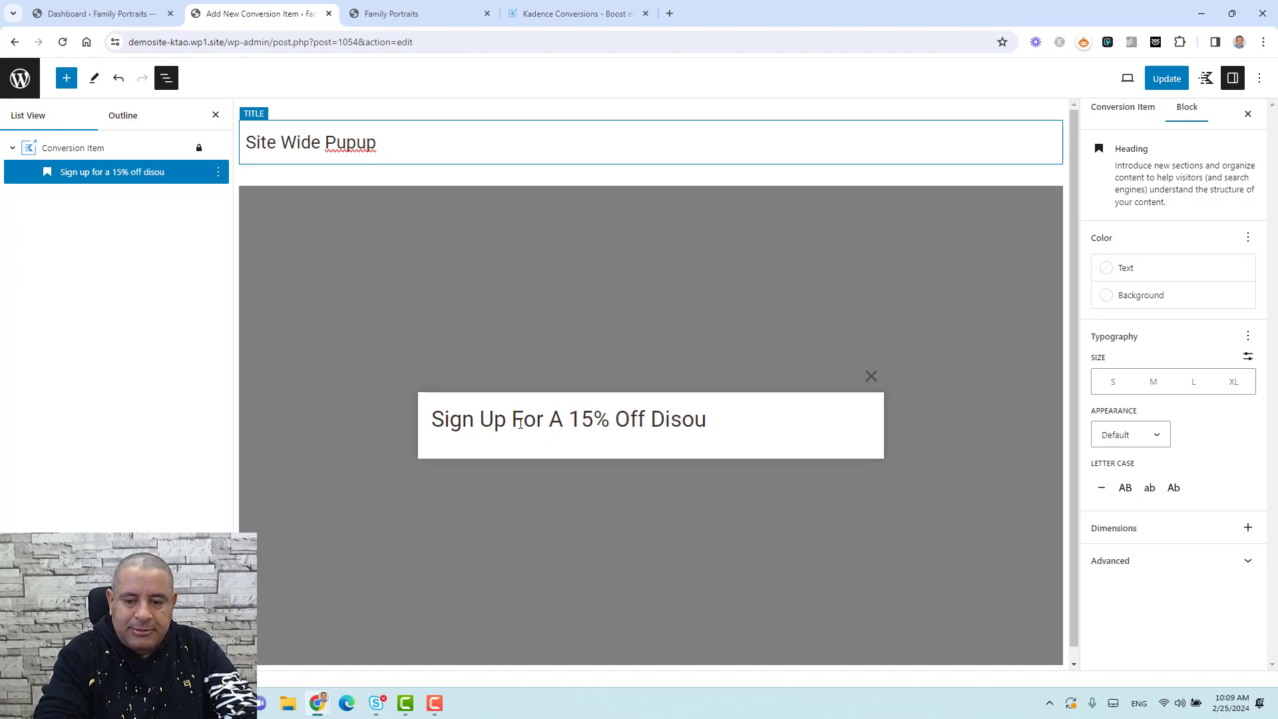
{"action": "key", "text": "BackSpace"}
{"action": "key", "text": "BackSpace"}
{"action": "type", "text": "count"}
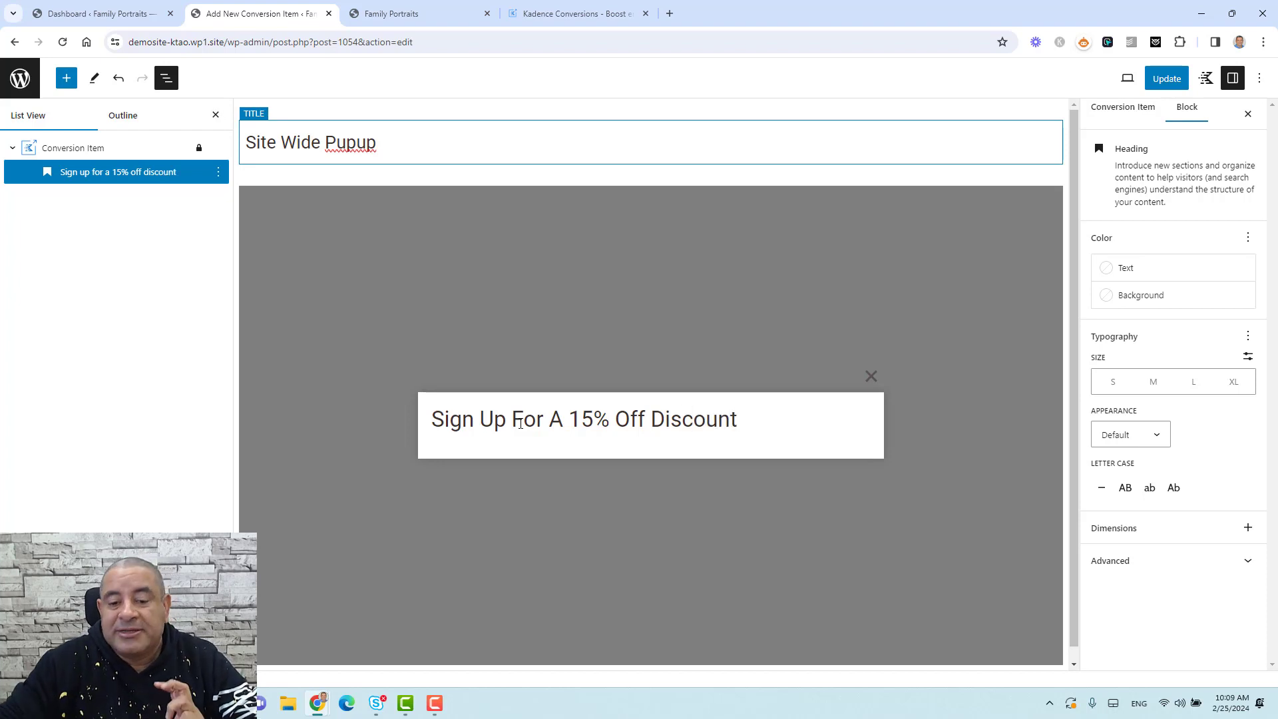
{"action": "left_click", "coordinate": [522, 424]}
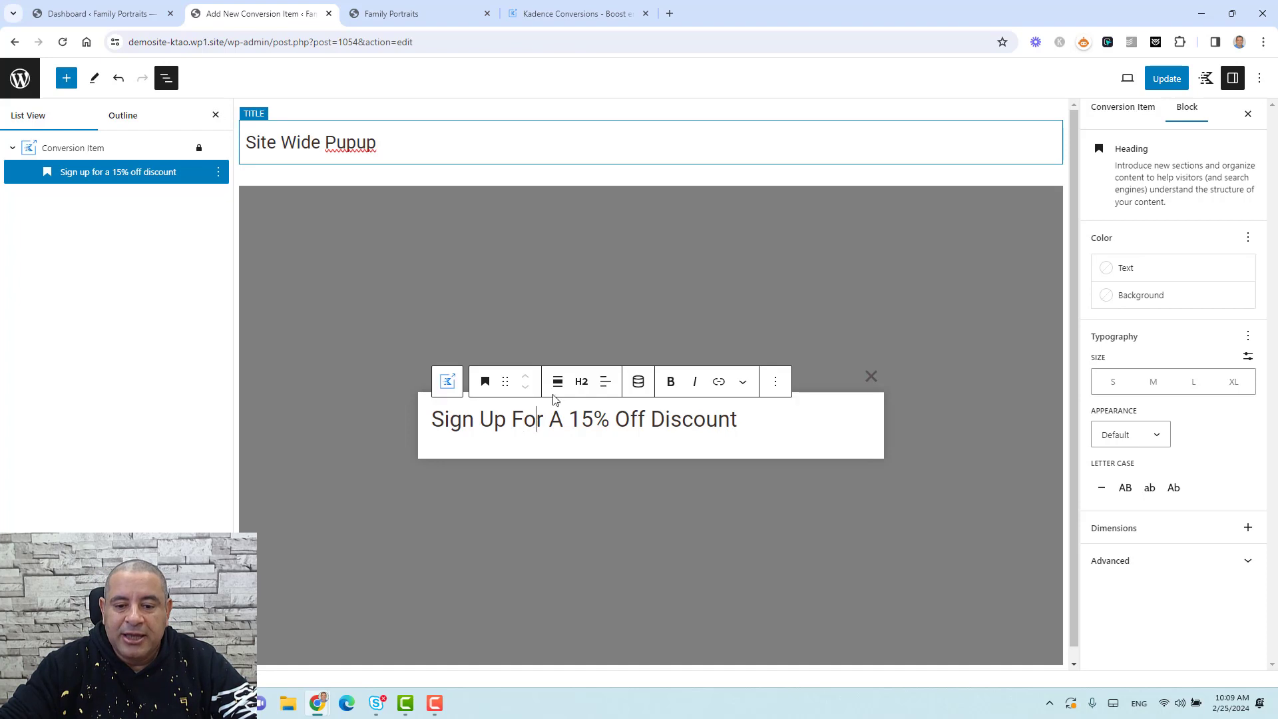
{"action": "left_click", "coordinate": [605, 381]}
{"action": "left_click", "coordinate": [658, 449]}
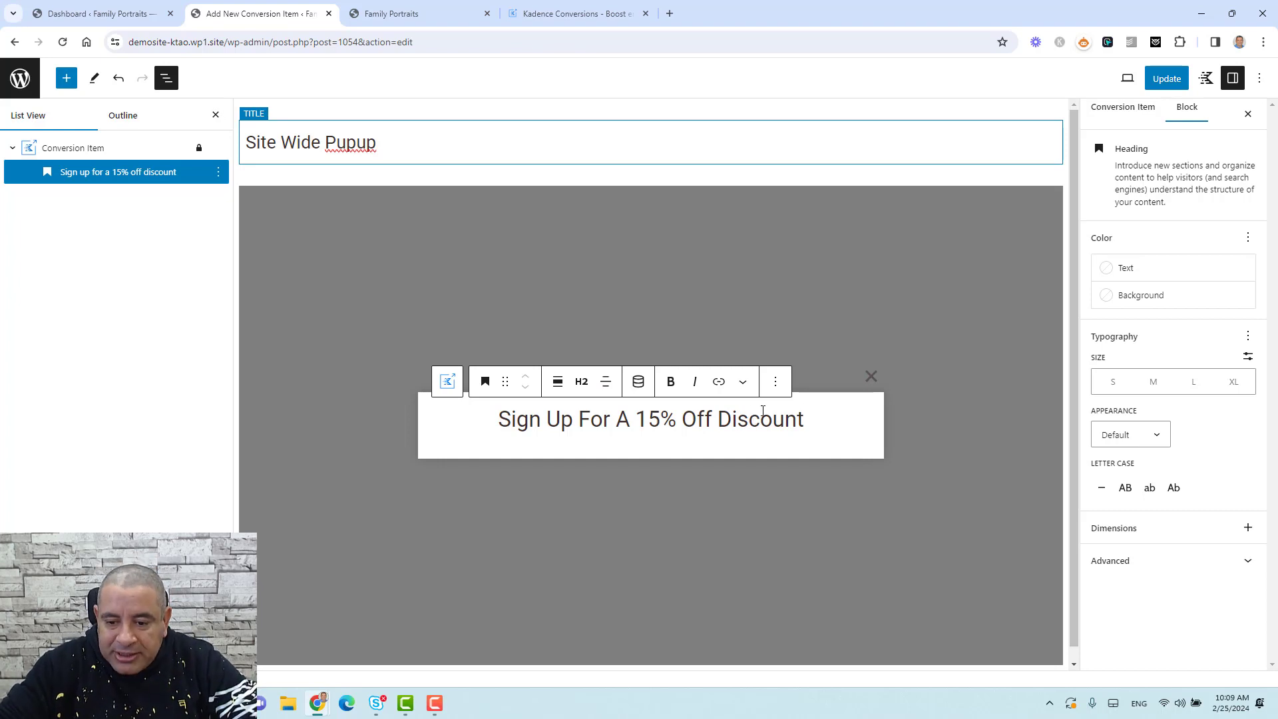
Add a paragraph below: 'Sign up below by adding your name and email address and receive the discount code in your inbox.'
{"action": "left_click", "coordinate": [775, 381]}
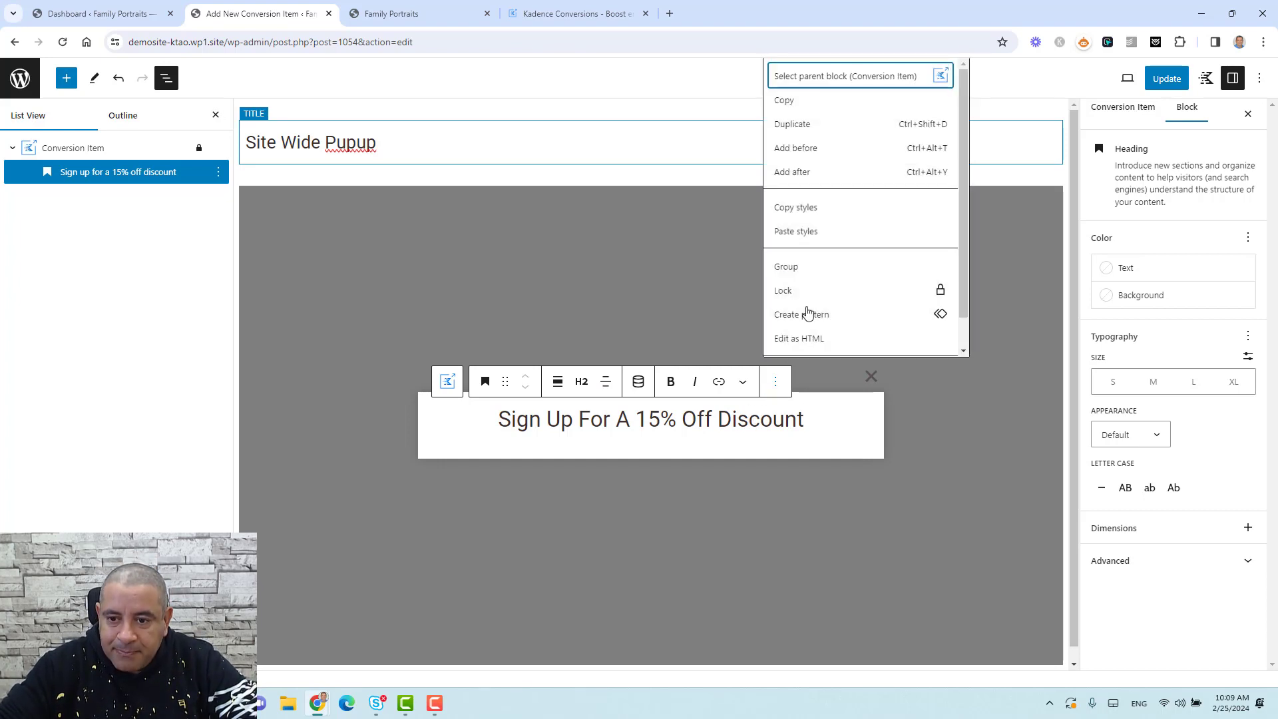
{"action": "left_click", "coordinate": [826, 172]}
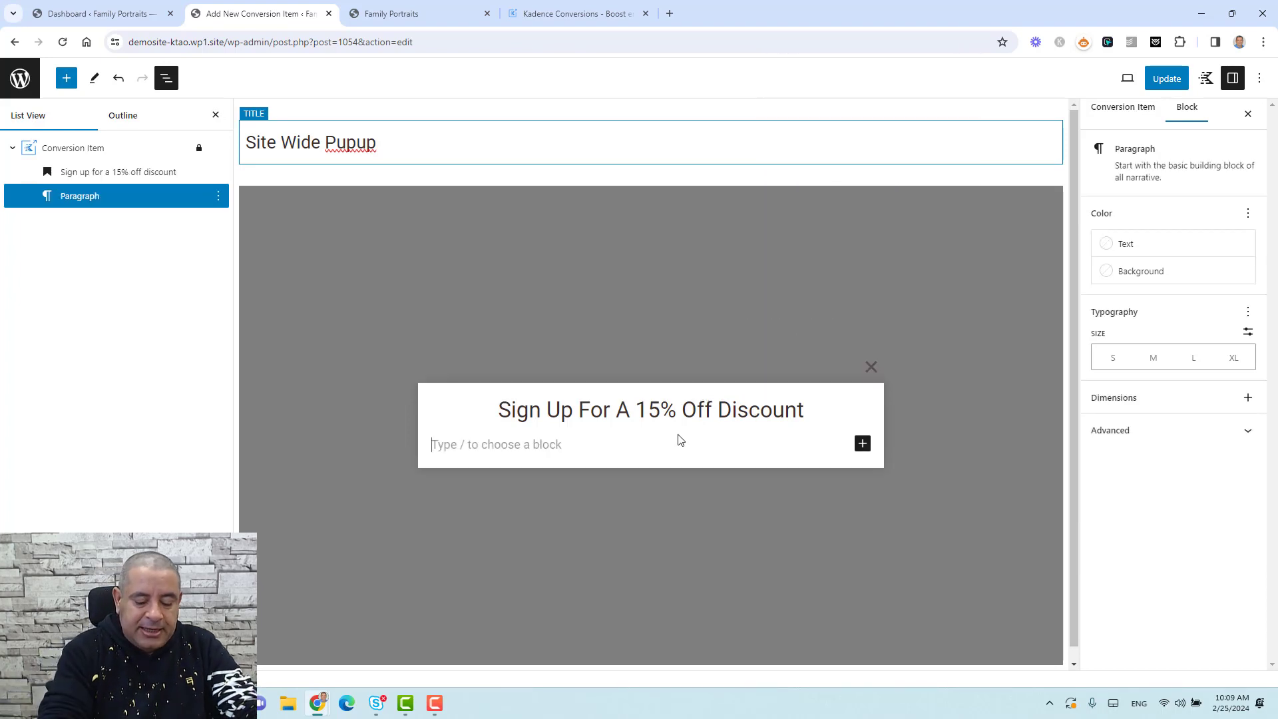
{"action": "type", "text": "Sig"}
{"action": "key", "text": "BackSpace"}
{"action": "key", "text": "BackSpace"}
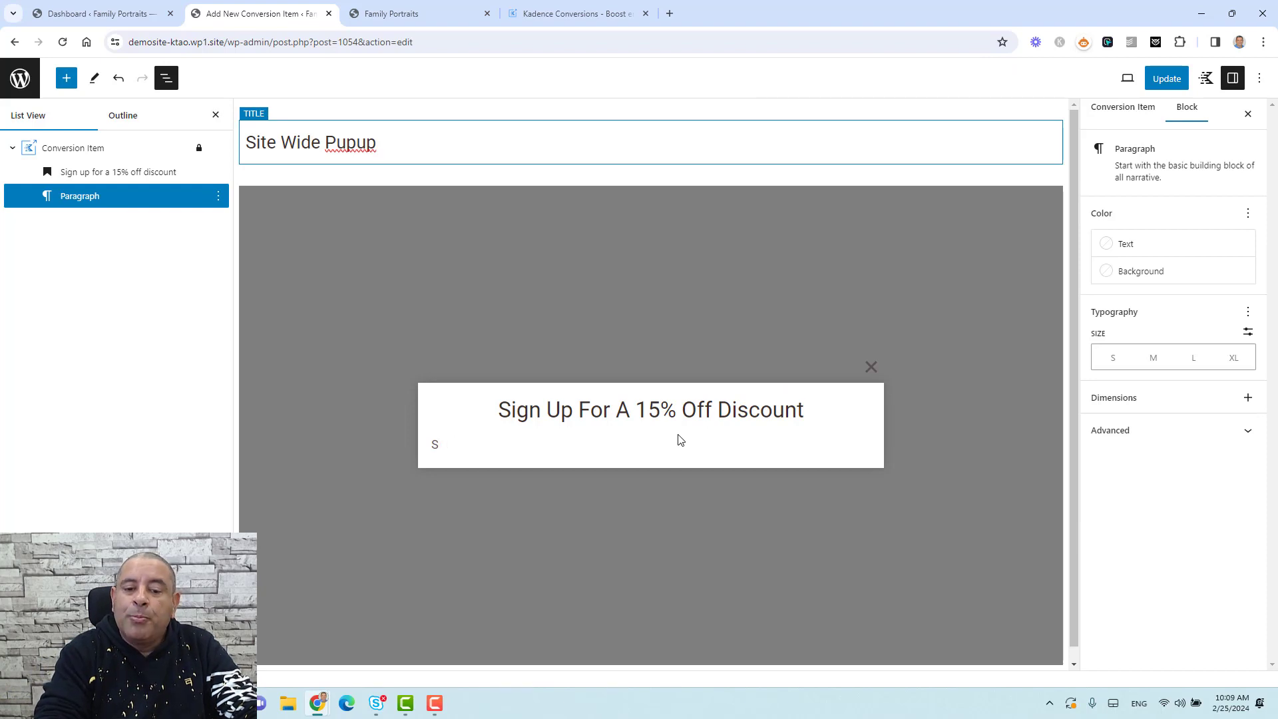
{"action": "type", "text": "i"}
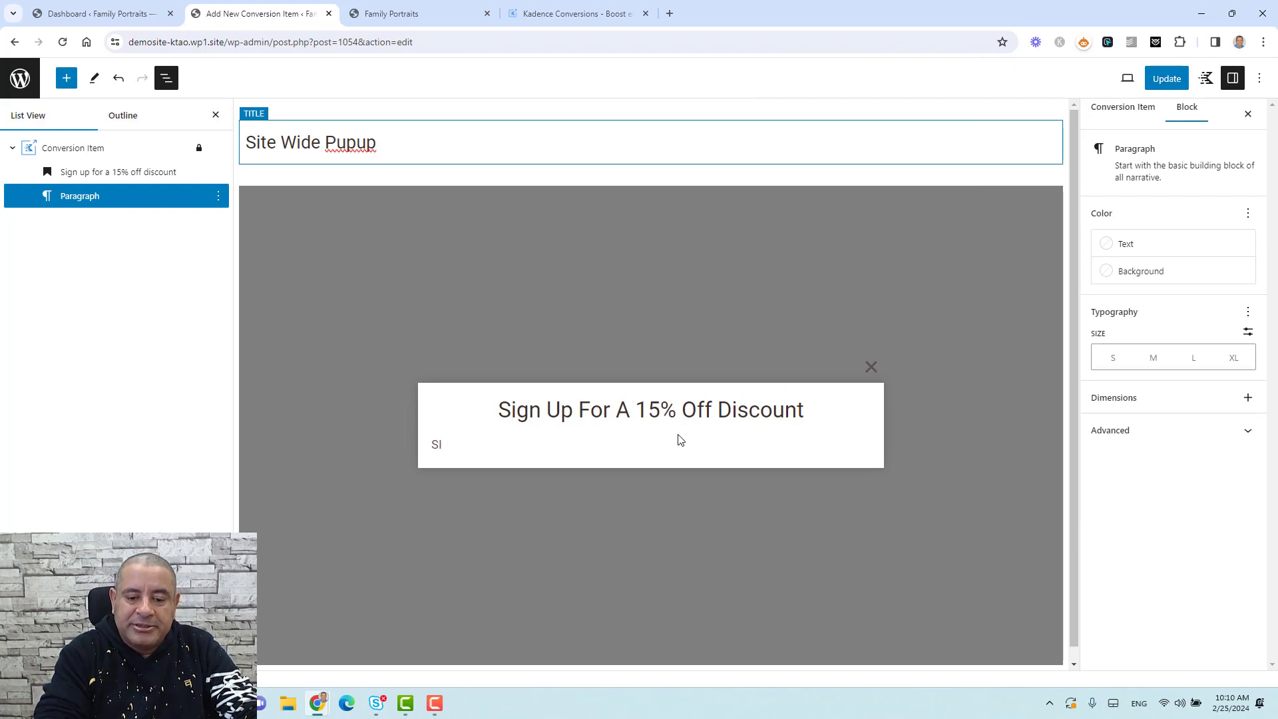
{"action": "type", "text": "g"}
{"action": "key", "text": "BackSpace"}
{"action": "key", "text": "BackSpace"}
{"action": "type", "text": "gn"}
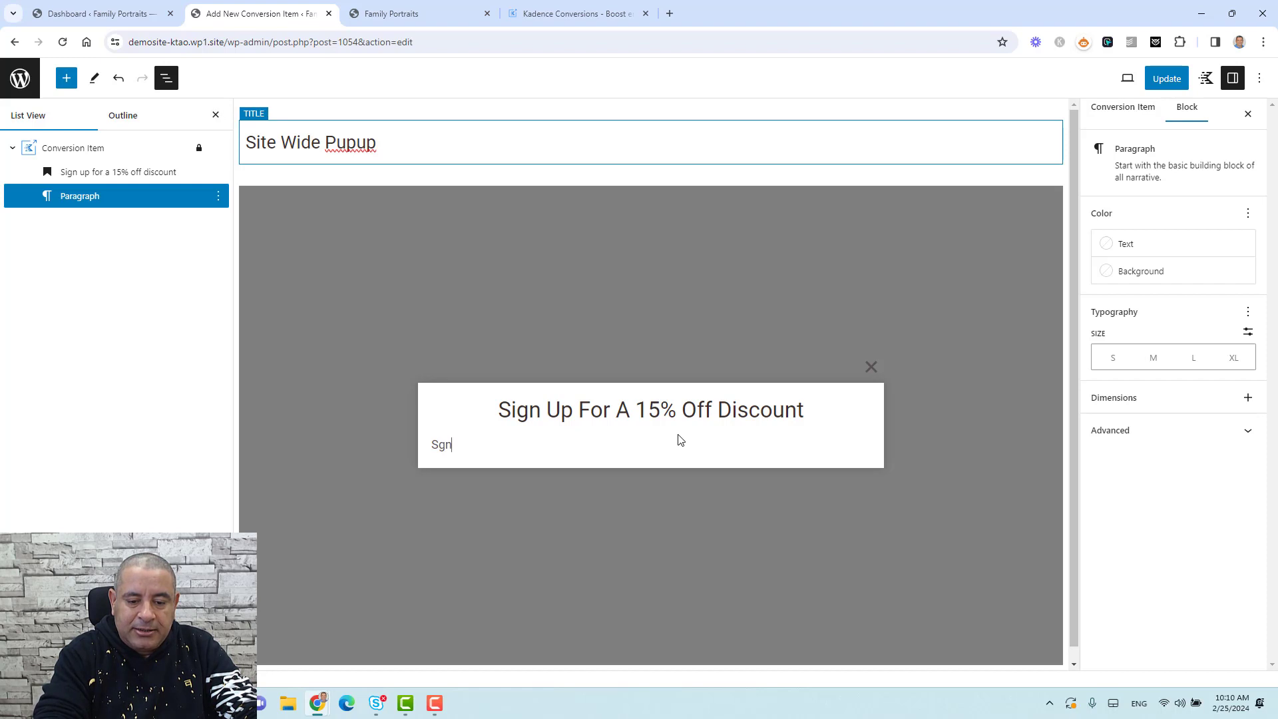
{"action": "key", "text": "BackSpace"}
{"action": "key", "text": "BackSpace"}
{"action": "type", "text": "ign up below "}
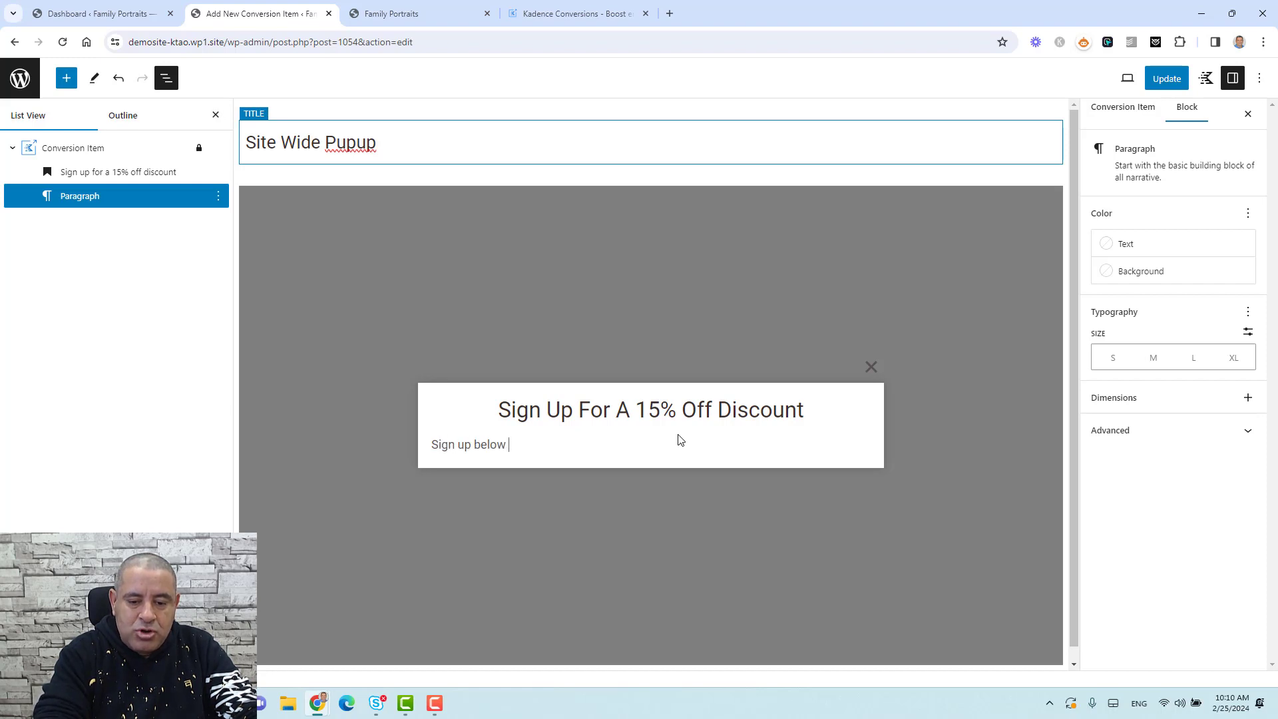
{"action": "type", "text": "by adding "}
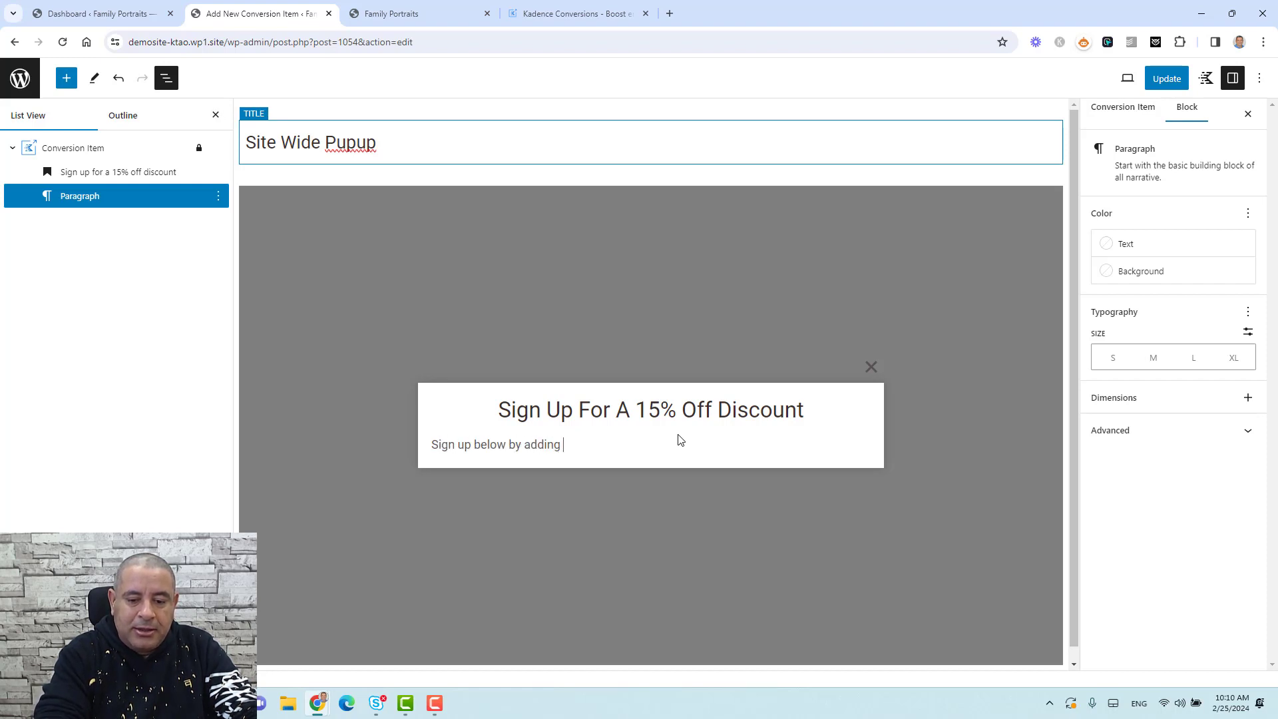
{"action": "type", "text": "your name a"}
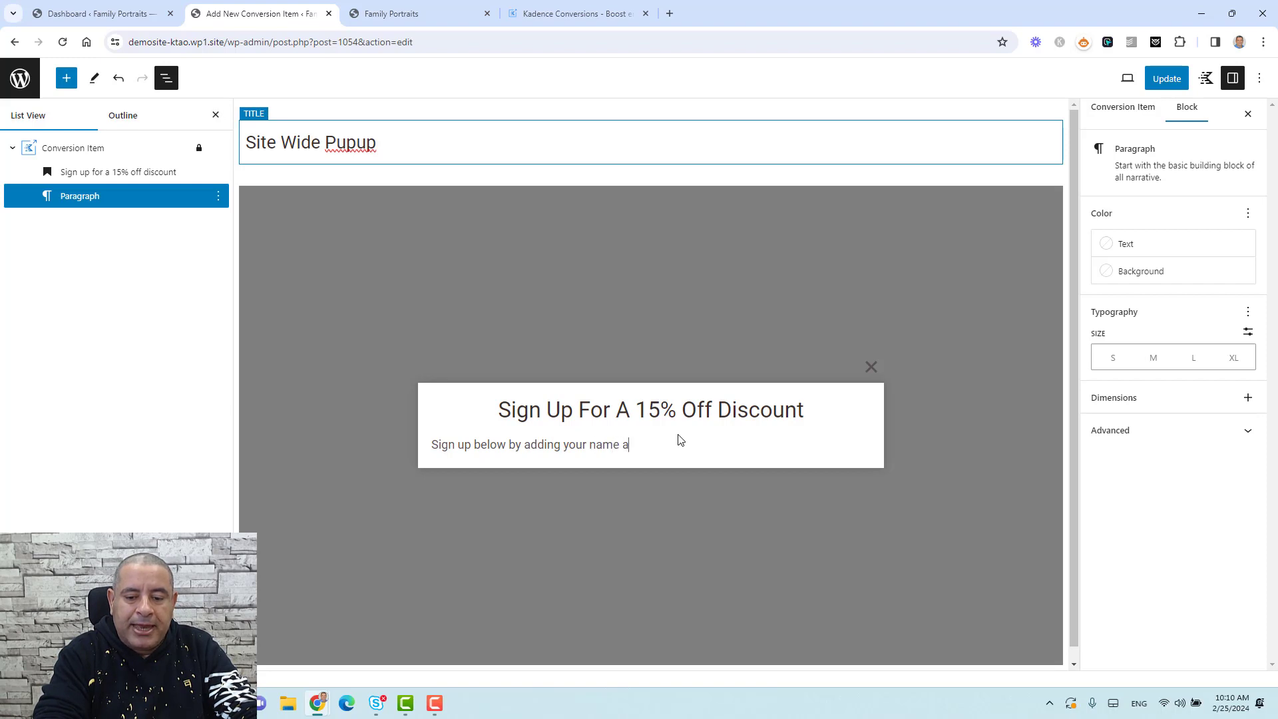
{"action": "type", "text": "nd email add"}
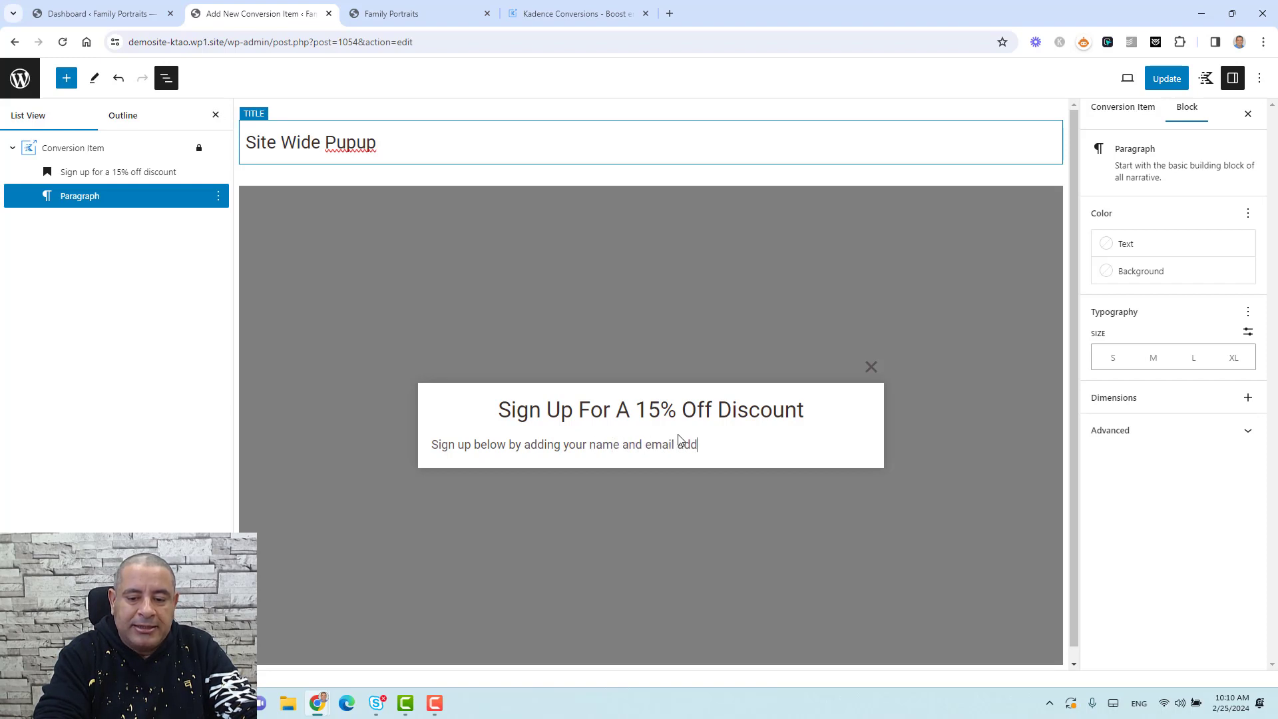
{"action": "type", "text": "ress and res"}
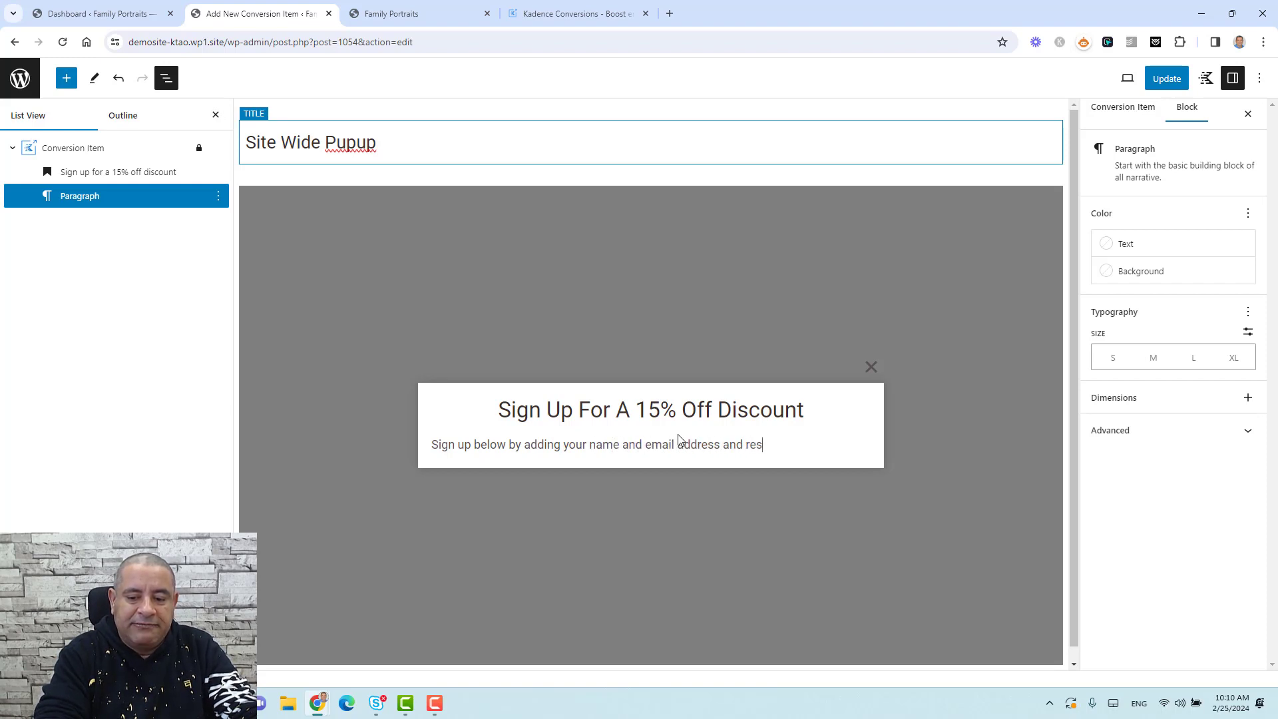
{"action": "key", "text": "BackSpace"}
{"action": "type", "text": "veive the "}
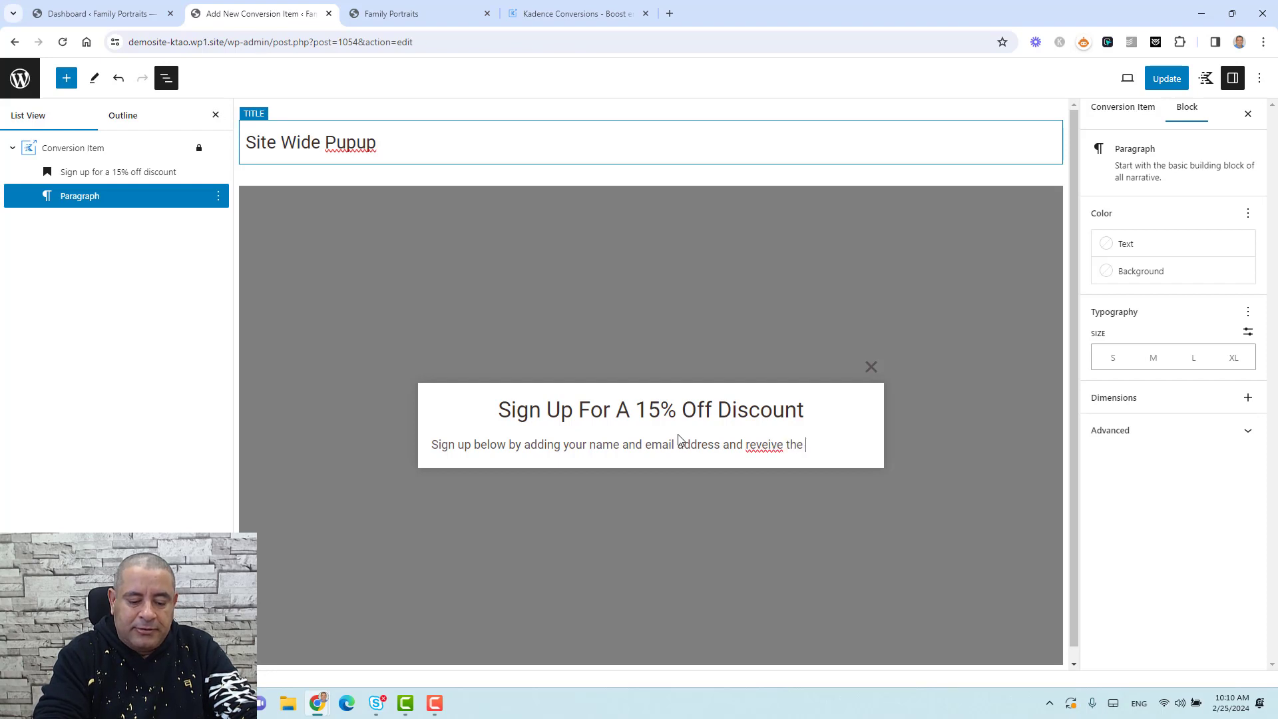
{"action": "type", "text": "discont cou"}
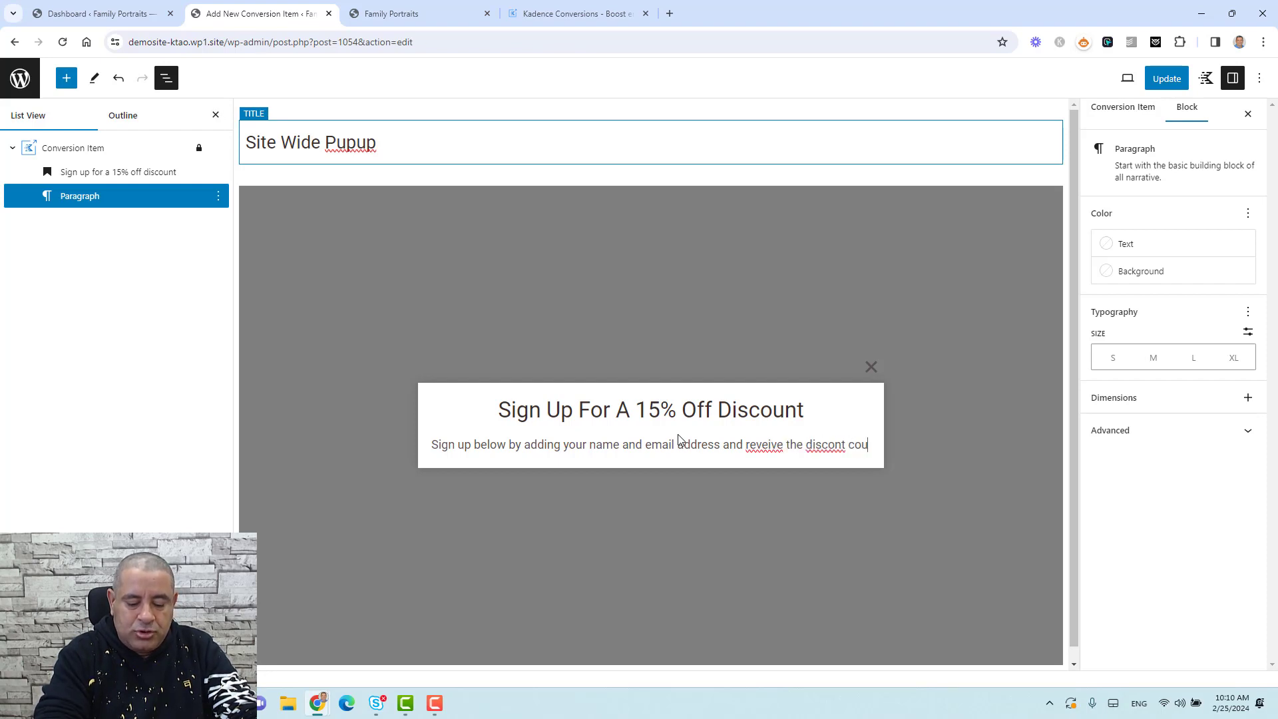
{"action": "key", "text": "BackSpace"}
{"action": "key", "text": "BackSpace"}
{"action": "type", "text": "ode in"}
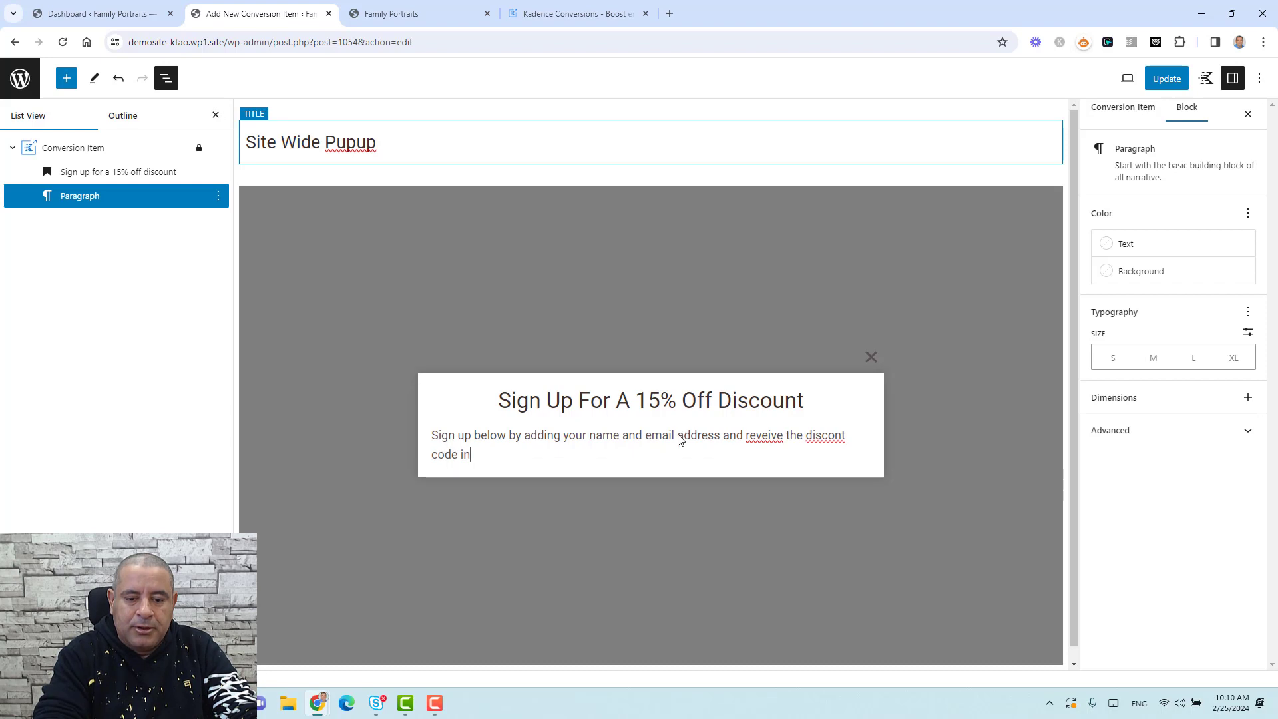
{"action": "type", "text": " your inbox"}
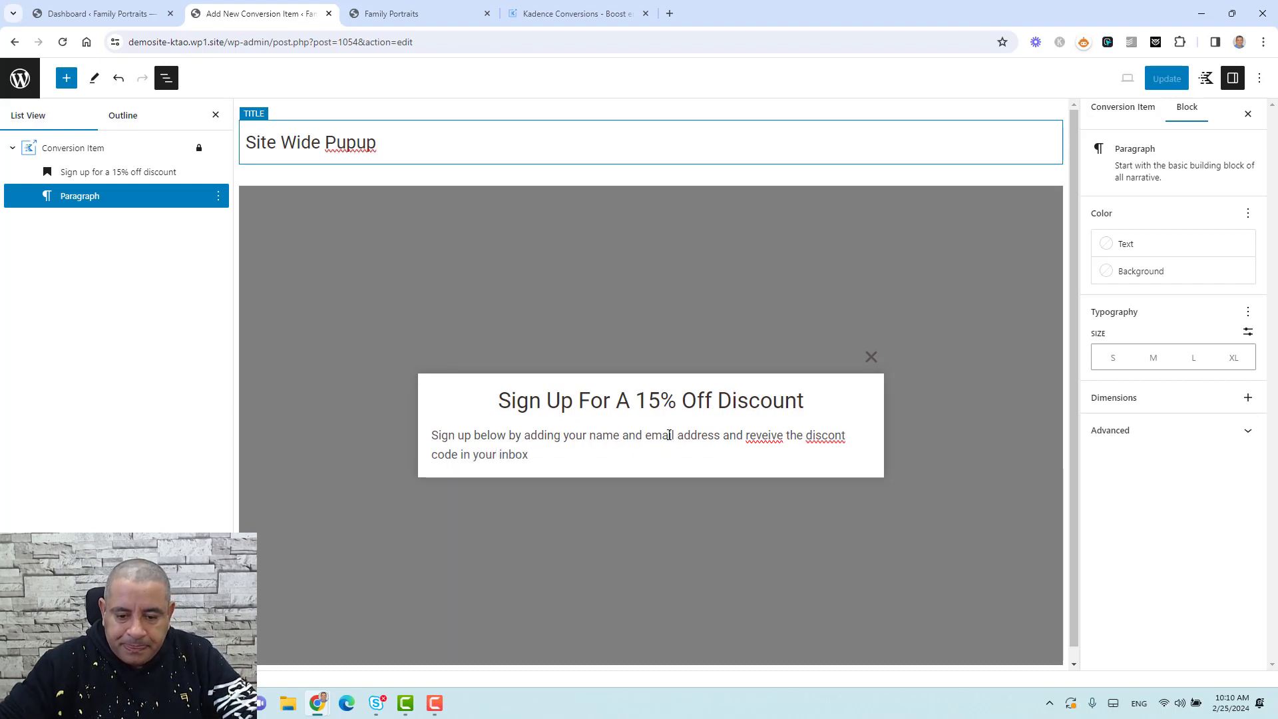
{"action": "type", "text": "."}
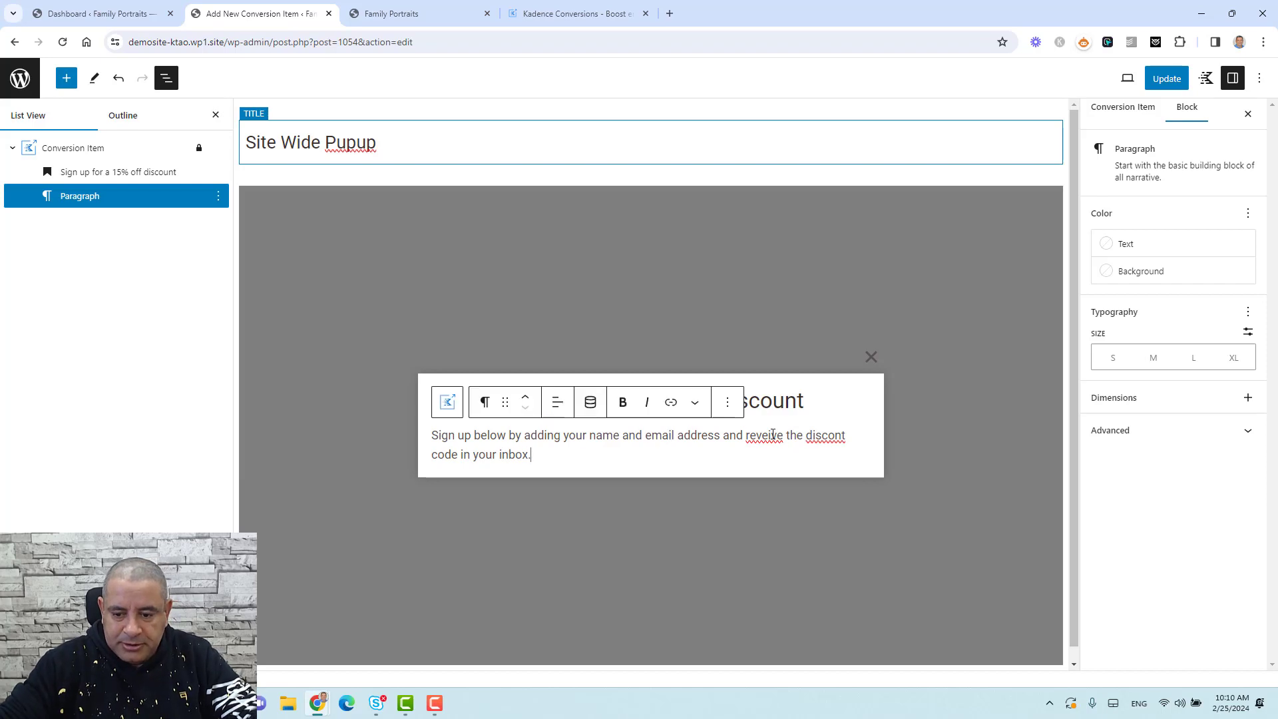
Correct 'reveive' to 'receive' and 'discont' to 'discount', then centre the paragraph
{"action": "right_click", "coordinate": [769, 438]}
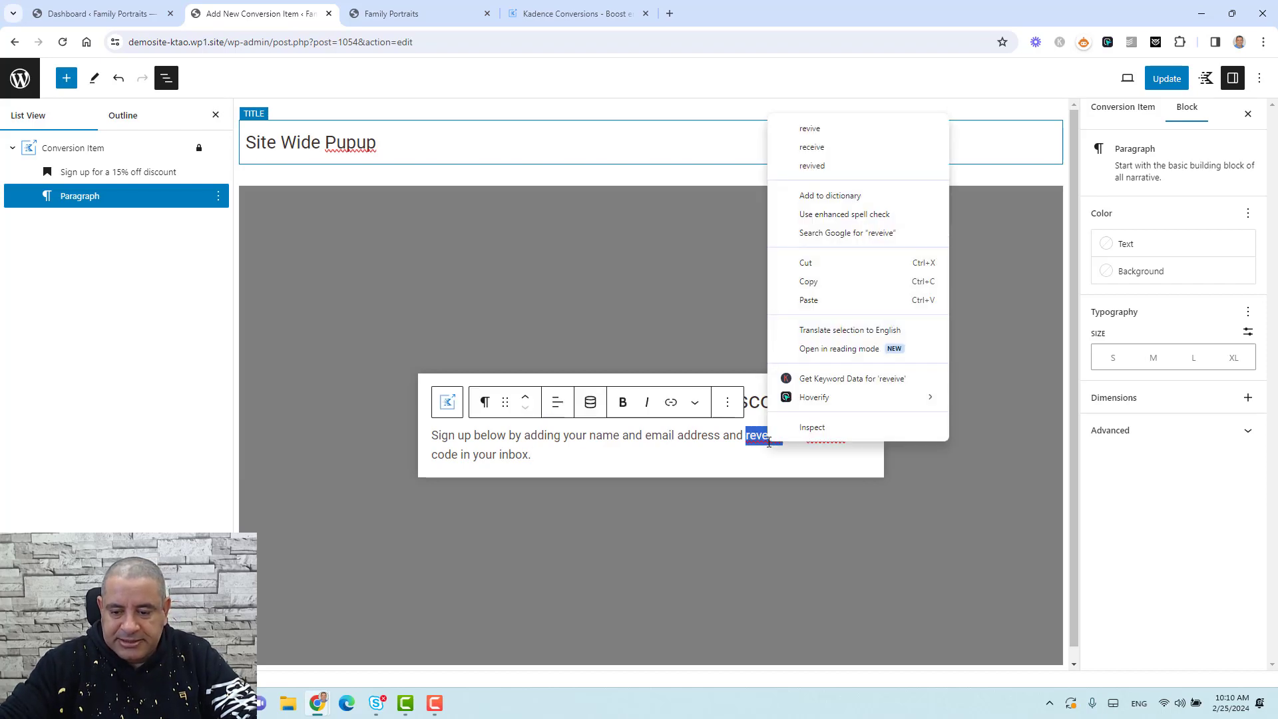
{"action": "left_click", "coordinate": [814, 147]}
{"action": "right_click", "coordinate": [839, 436]}
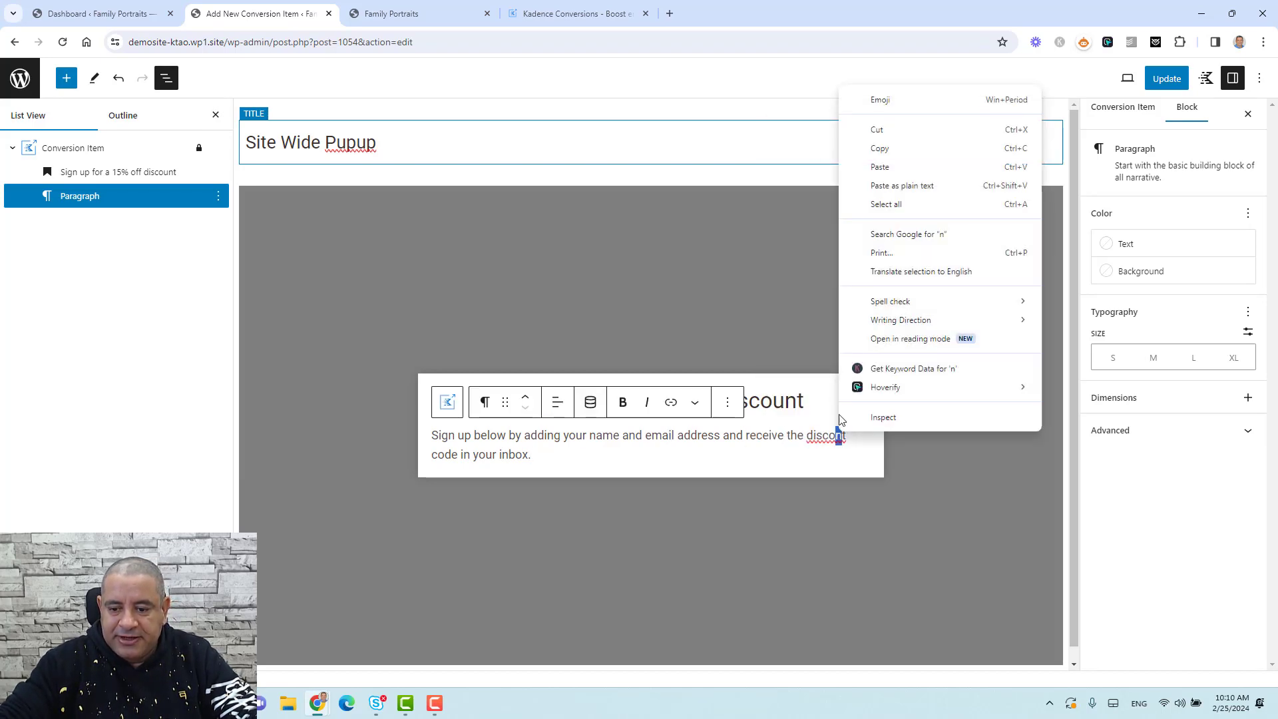
{"action": "left_click", "coordinate": [808, 440]}
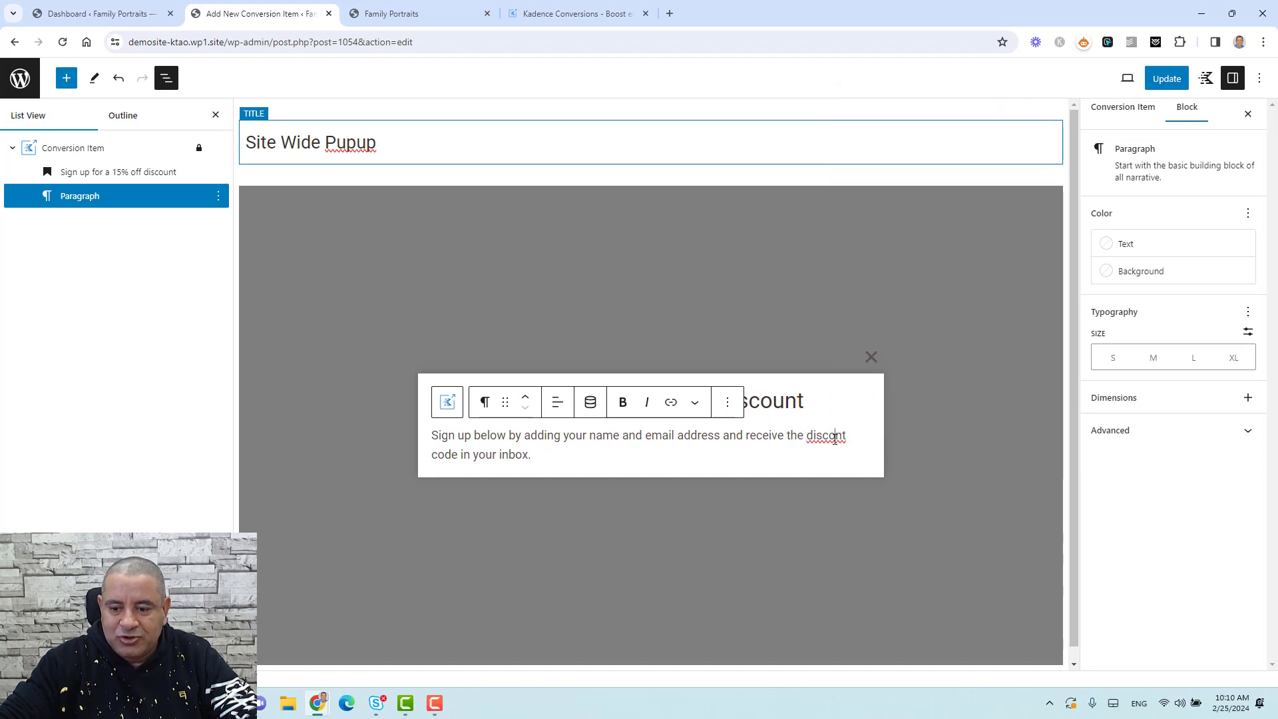
{"action": "right_click", "coordinate": [834, 441]}
{"action": "left_click", "coordinate": [879, 127]}
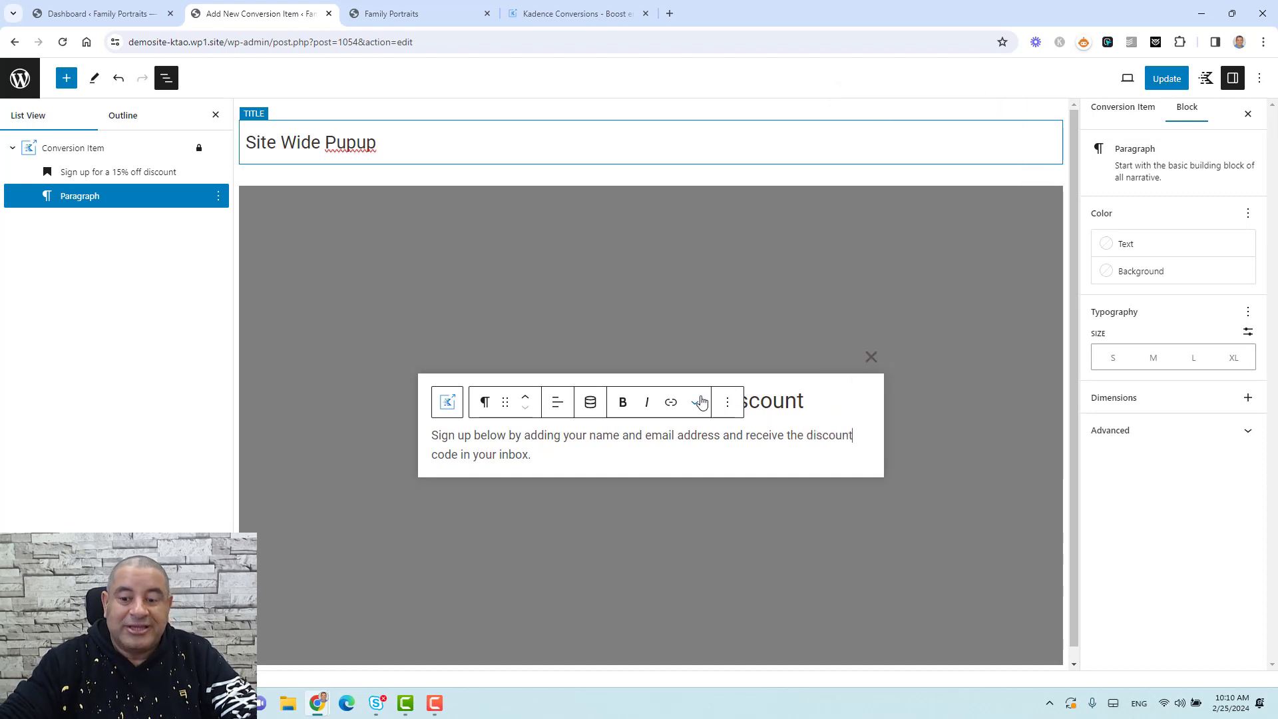
{"action": "left_click", "coordinate": [567, 414]}
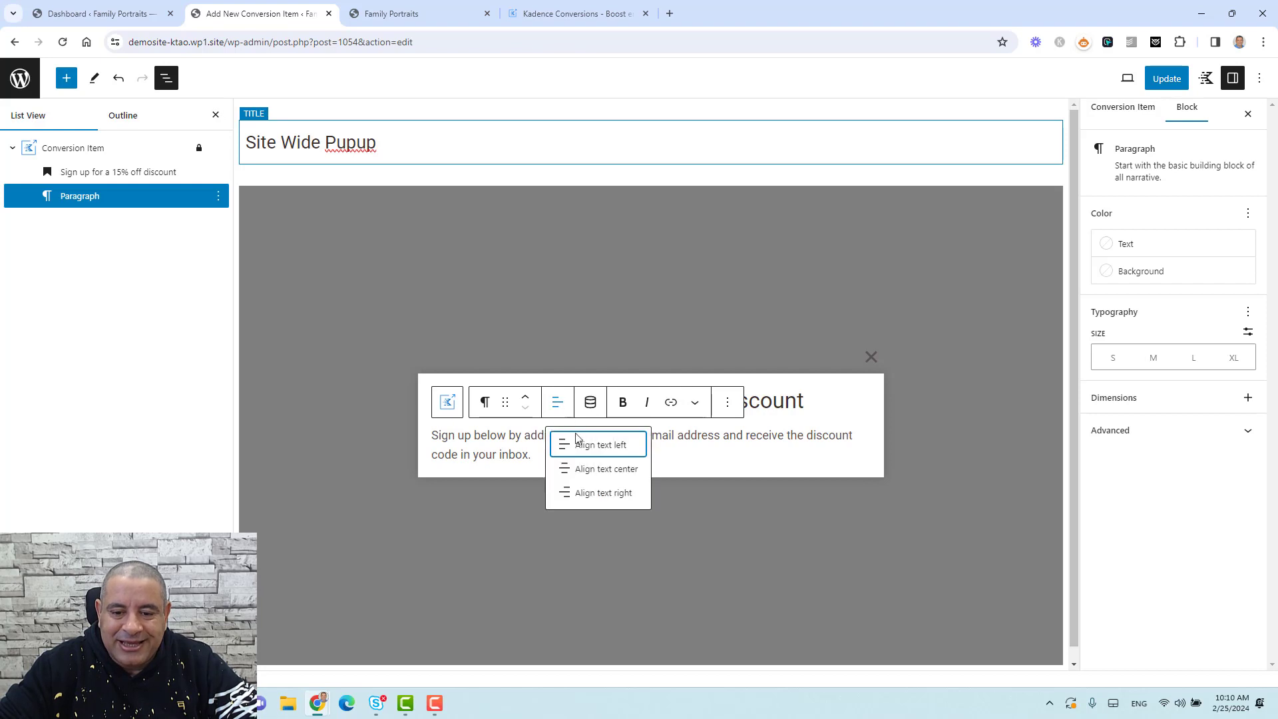
{"action": "left_click", "coordinate": [584, 465]}
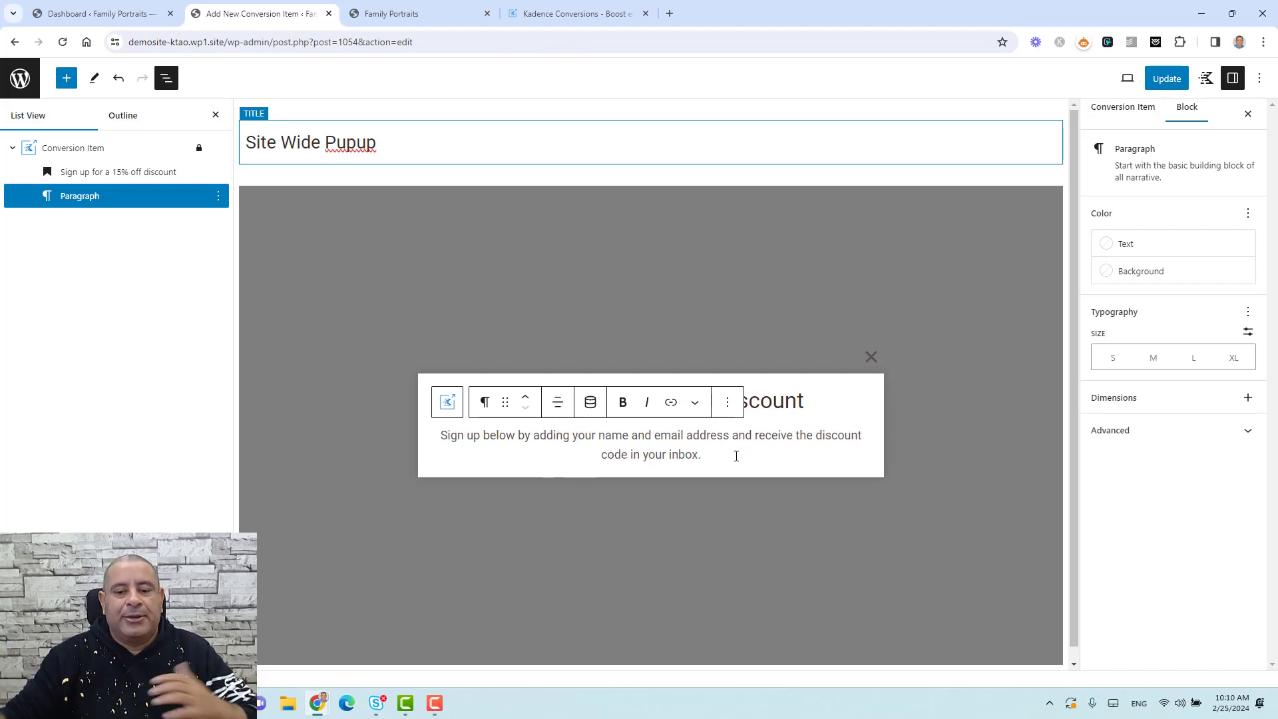
Insert a Form (Adv) block below the paragraph using the Subscribe With Name layout and Basic style
{"action": "key", "text": "Return"}
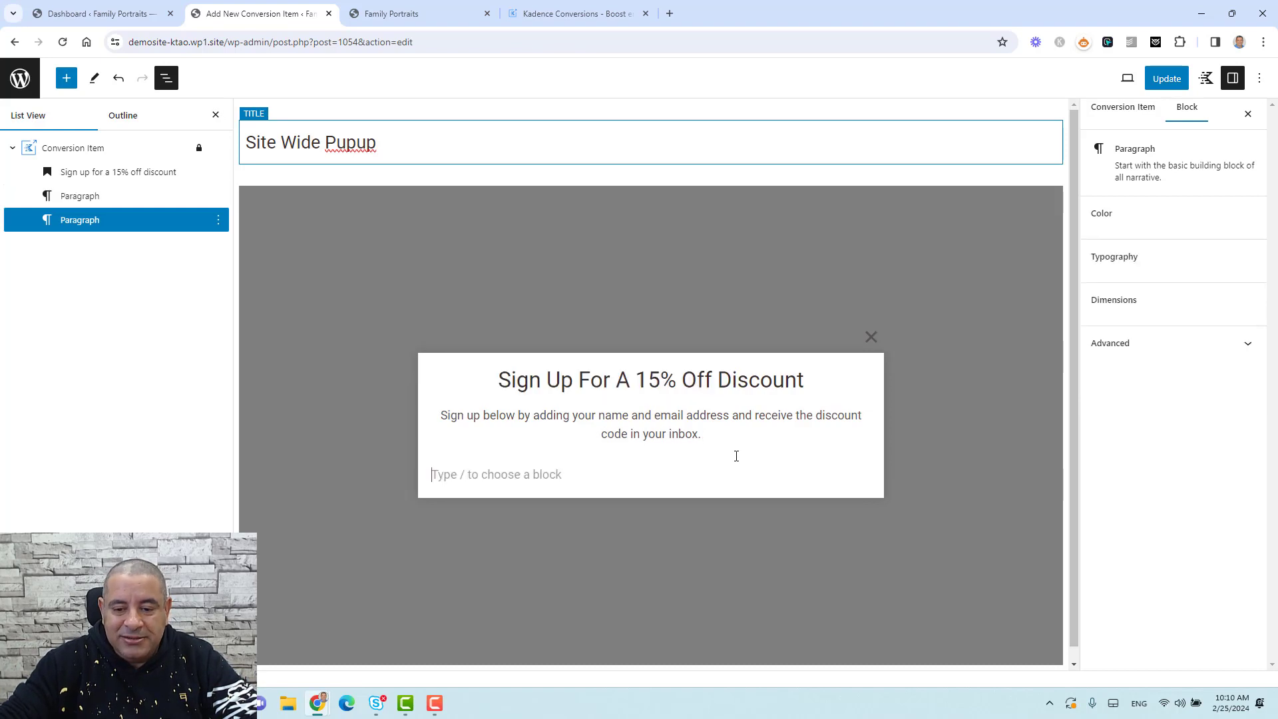
{"action": "left_click", "coordinate": [863, 473]}
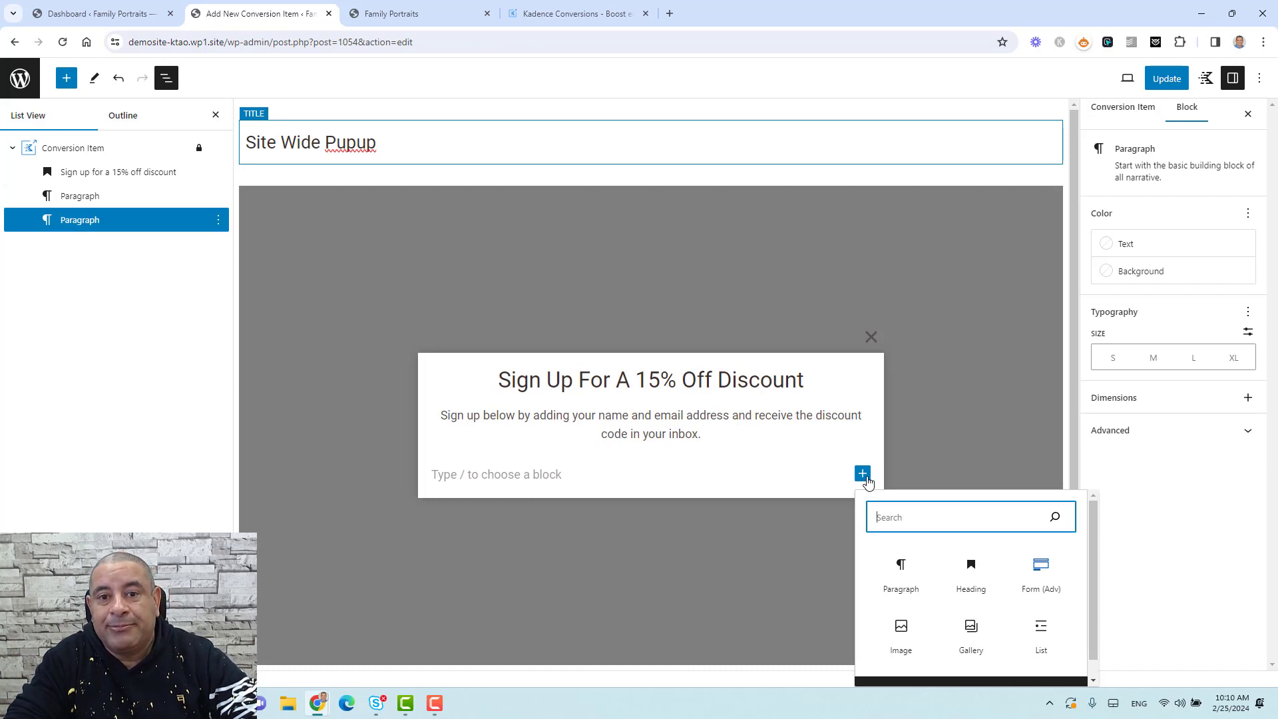
{"action": "type", "text": "adv"}
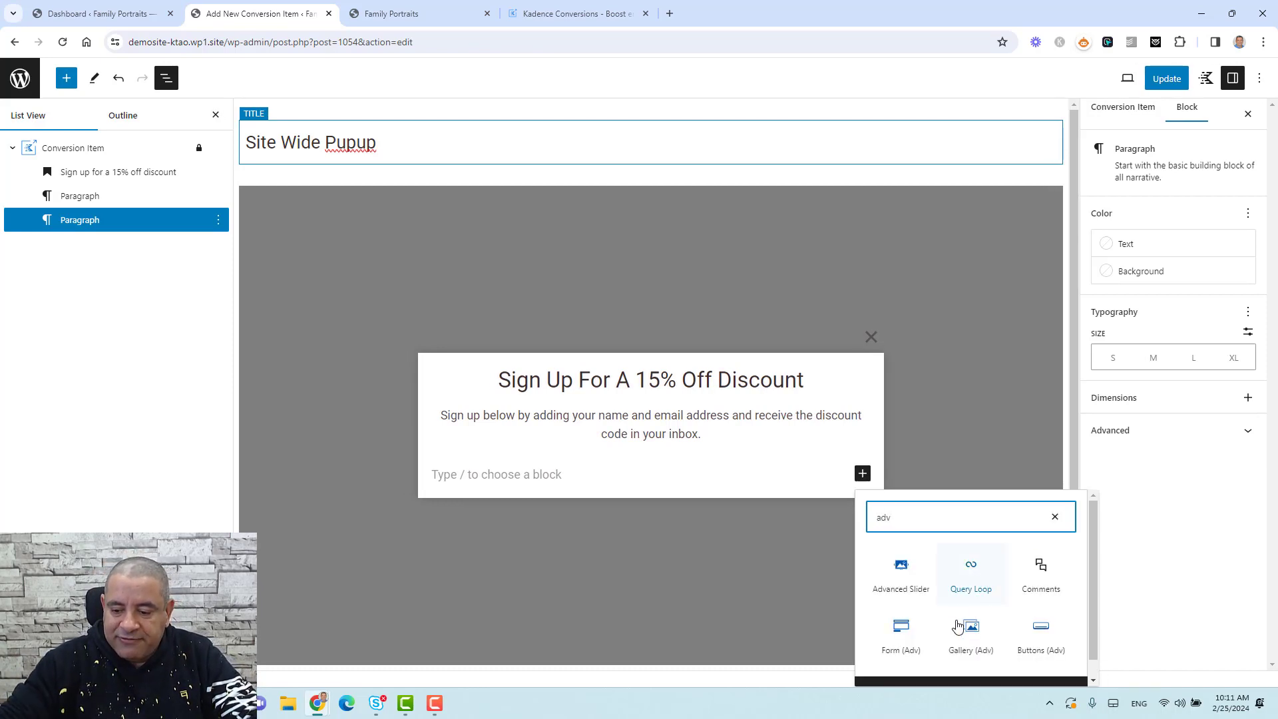
{"action": "left_click", "coordinate": [907, 647]}
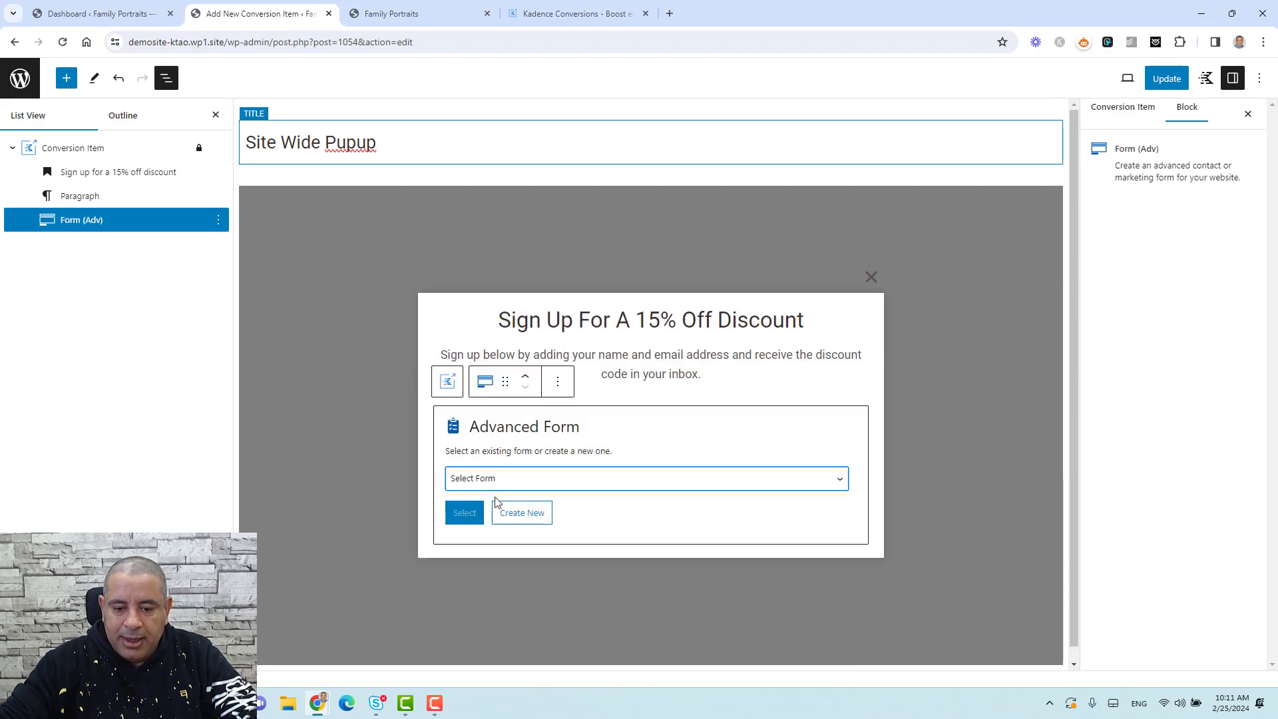
{"action": "left_click", "coordinate": [522, 513]}
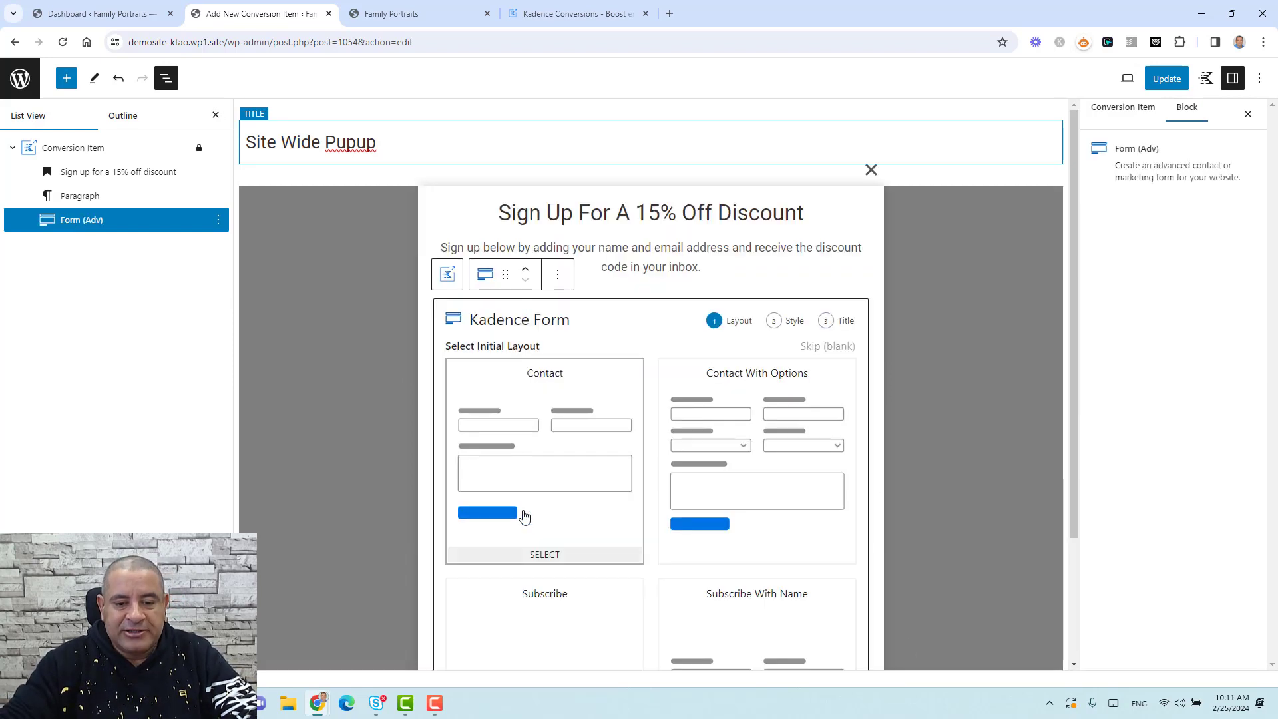
{"action": "scroll", "coordinate": [664, 405], "scroll_direction": "down", "scroll_amount": 2}
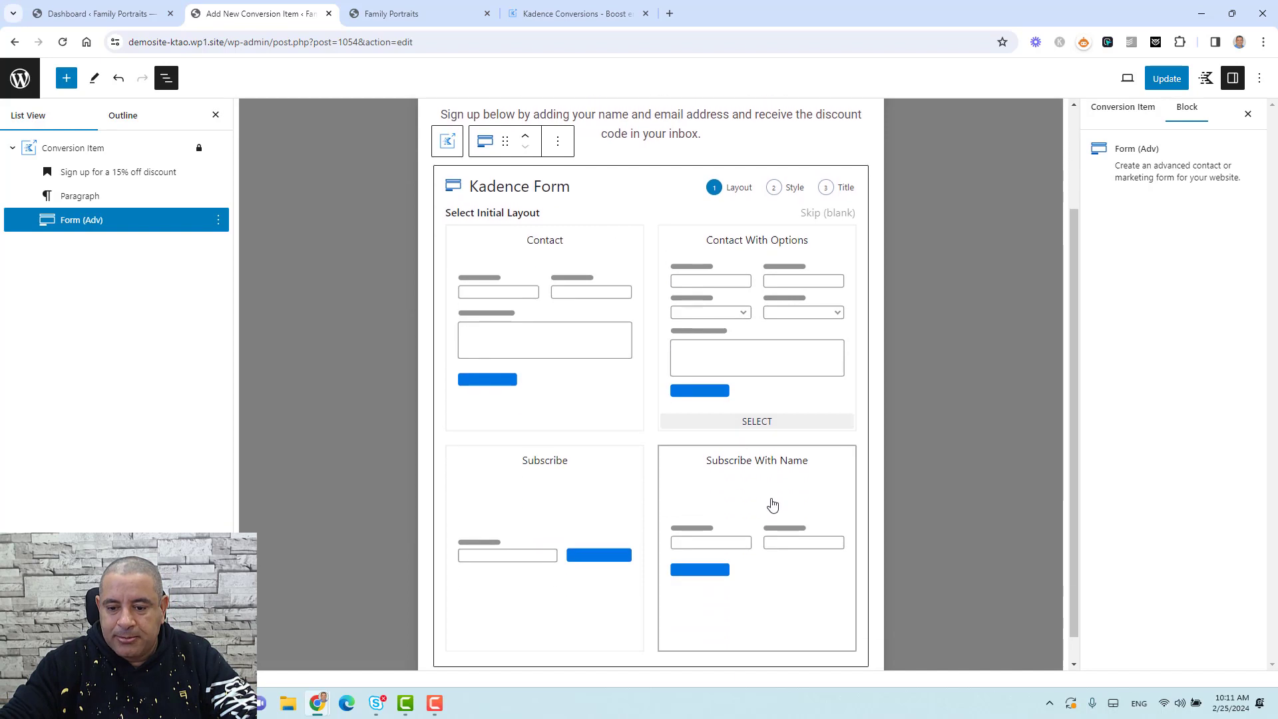
{"action": "left_click", "coordinate": [750, 485]}
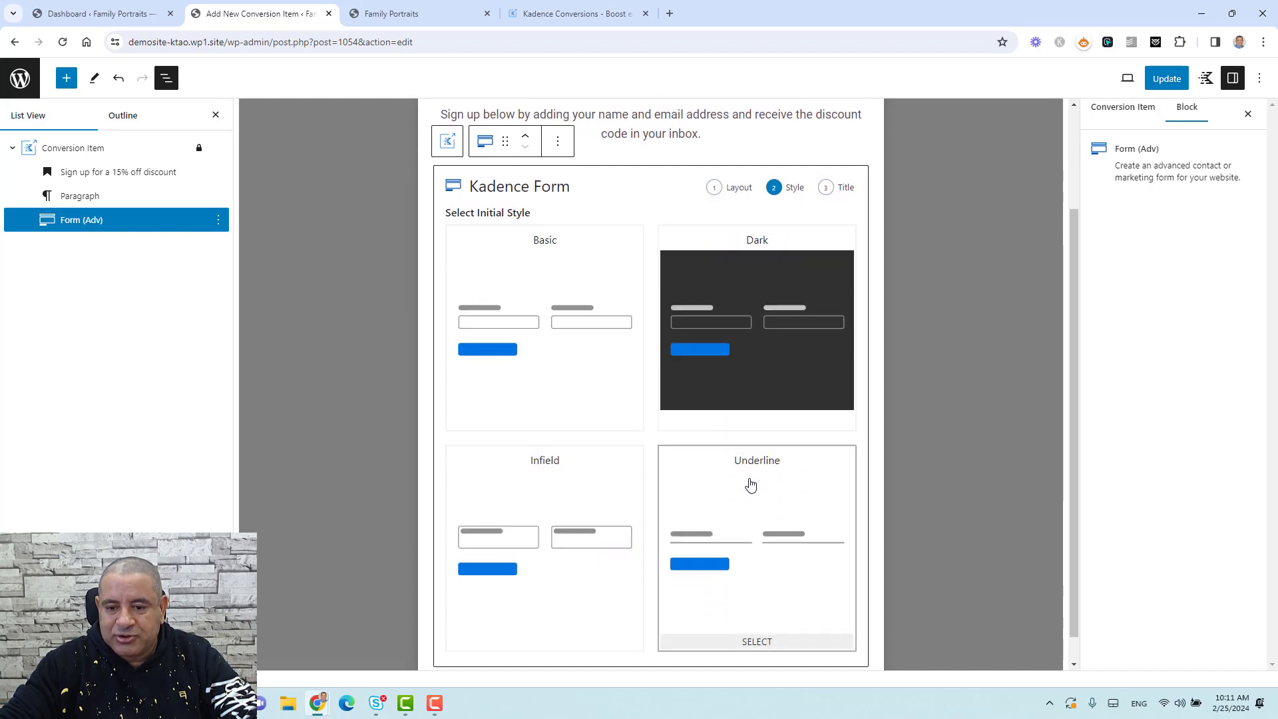
{"action": "left_click", "coordinate": [570, 296]}
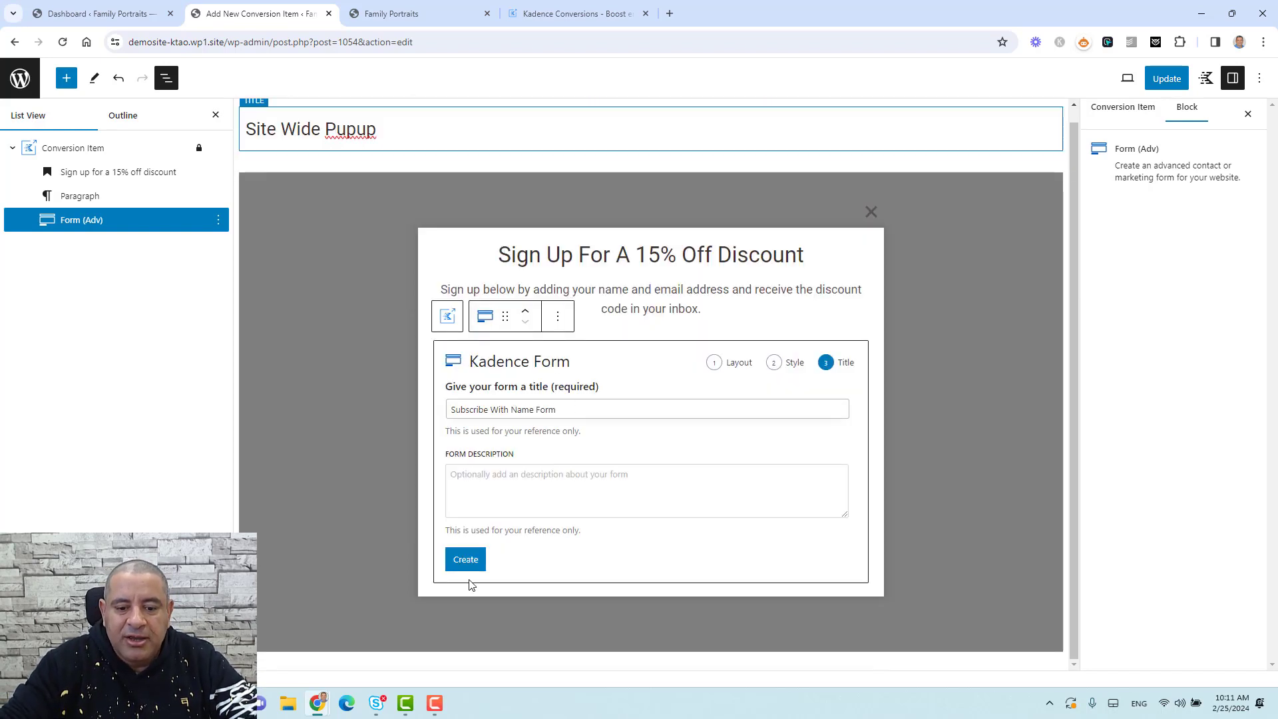
{"action": "left_click", "coordinate": [465, 559]}
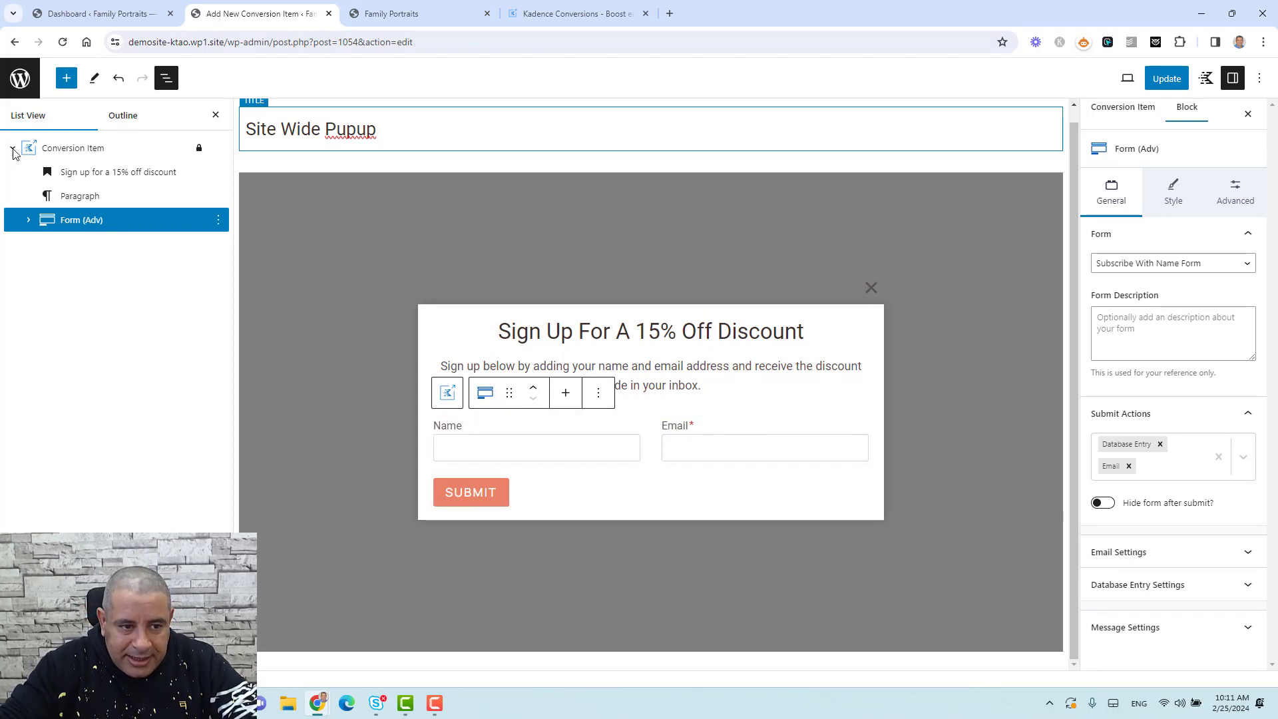
Move the Email field below Name and set the field row to 1 column
{"action": "left_click", "coordinate": [90, 158]}
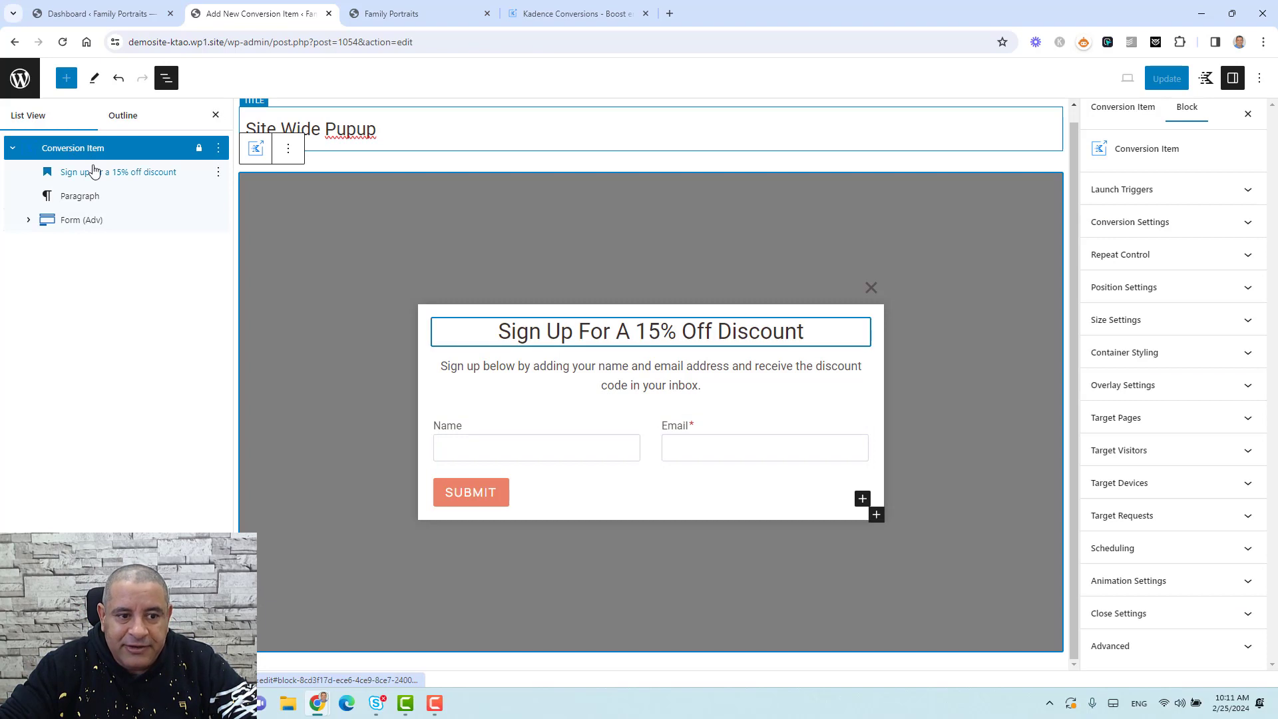
{"action": "left_click", "coordinate": [93, 172]}
{"action": "left_click", "coordinate": [91, 199]}
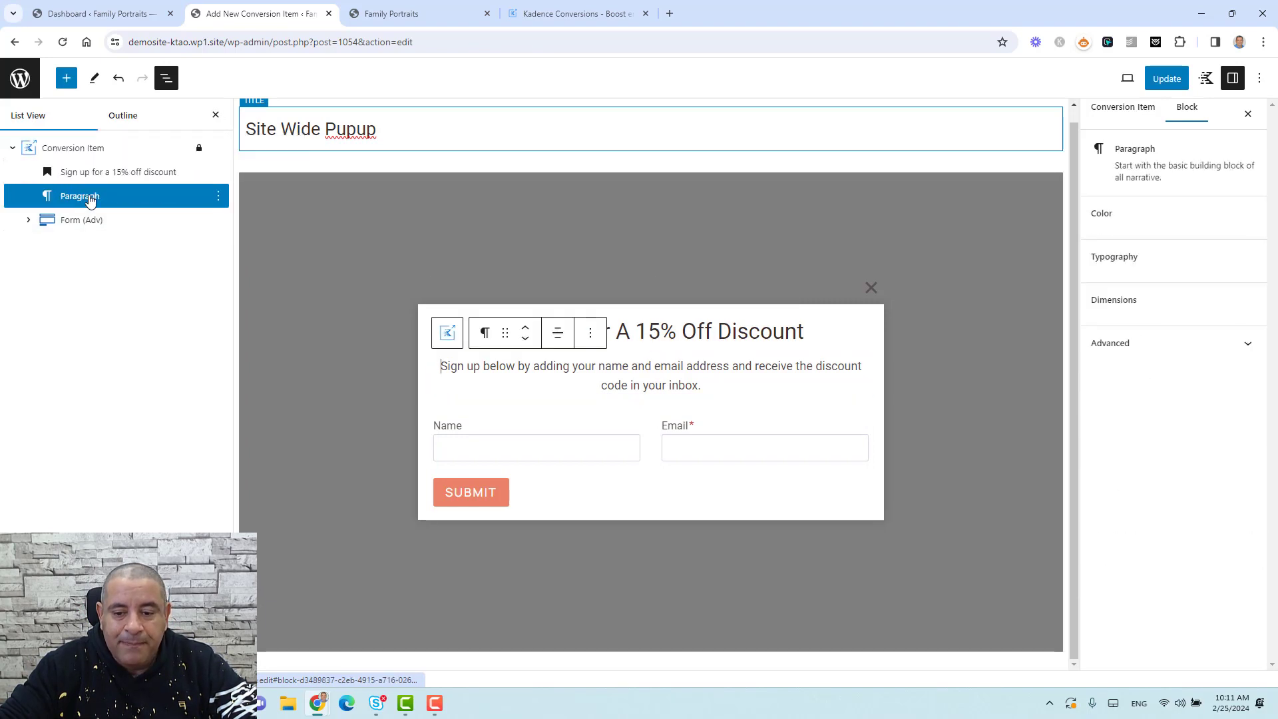
{"action": "left_click", "coordinate": [83, 225]}
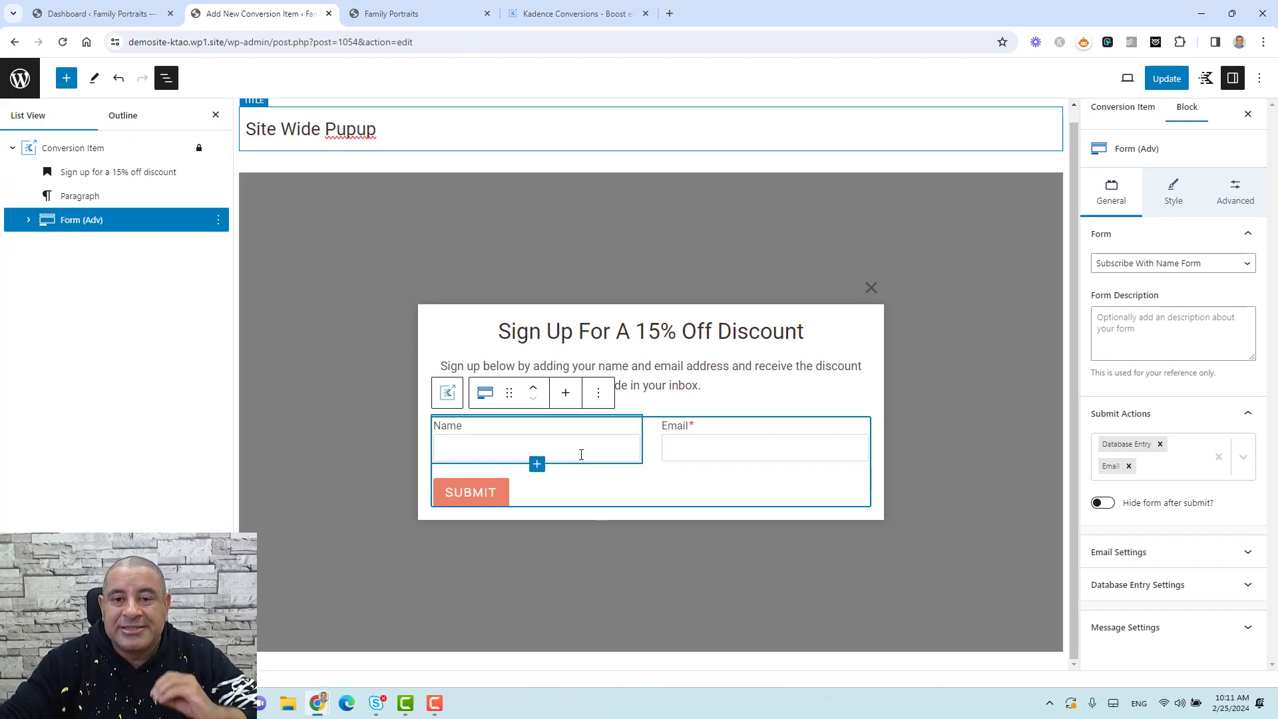
{"action": "left_click", "coordinate": [28, 221]}
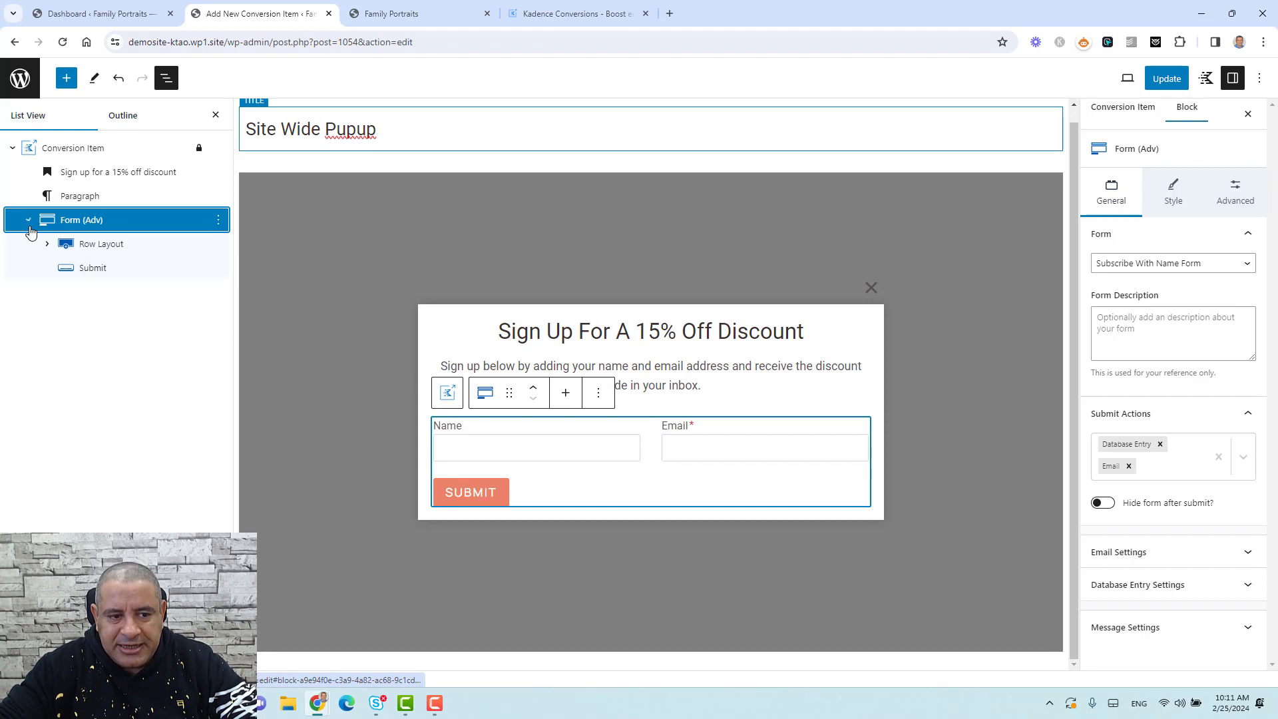
{"action": "left_click", "coordinate": [86, 252]}
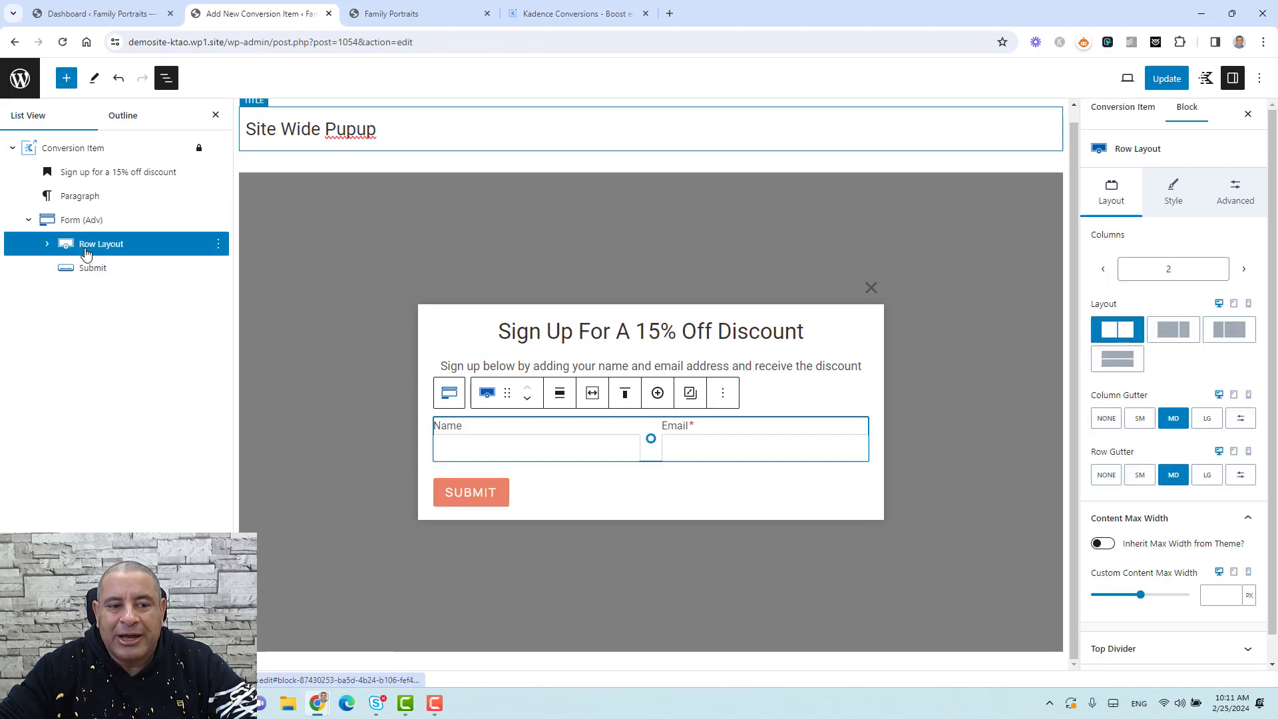
{"action": "left_click", "coordinate": [698, 429]}
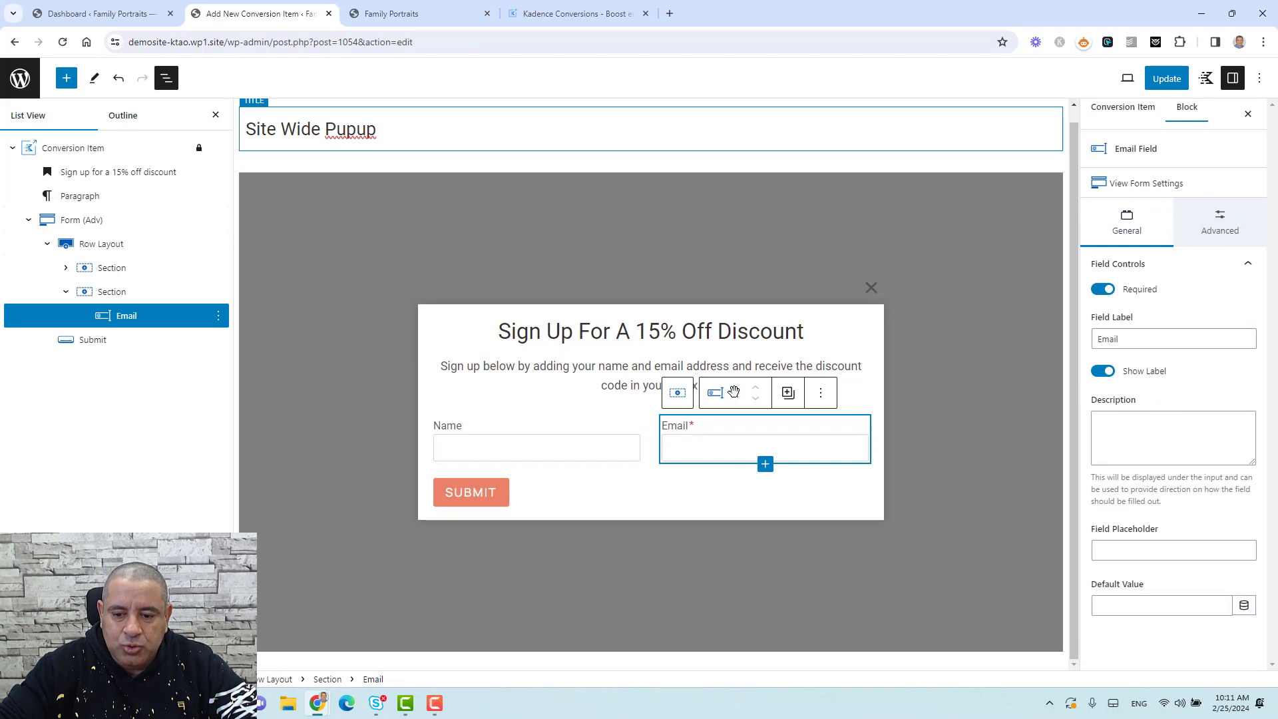
{"action": "left_click_drag", "start_coordinate": [733, 391], "coordinate": [570, 465]}
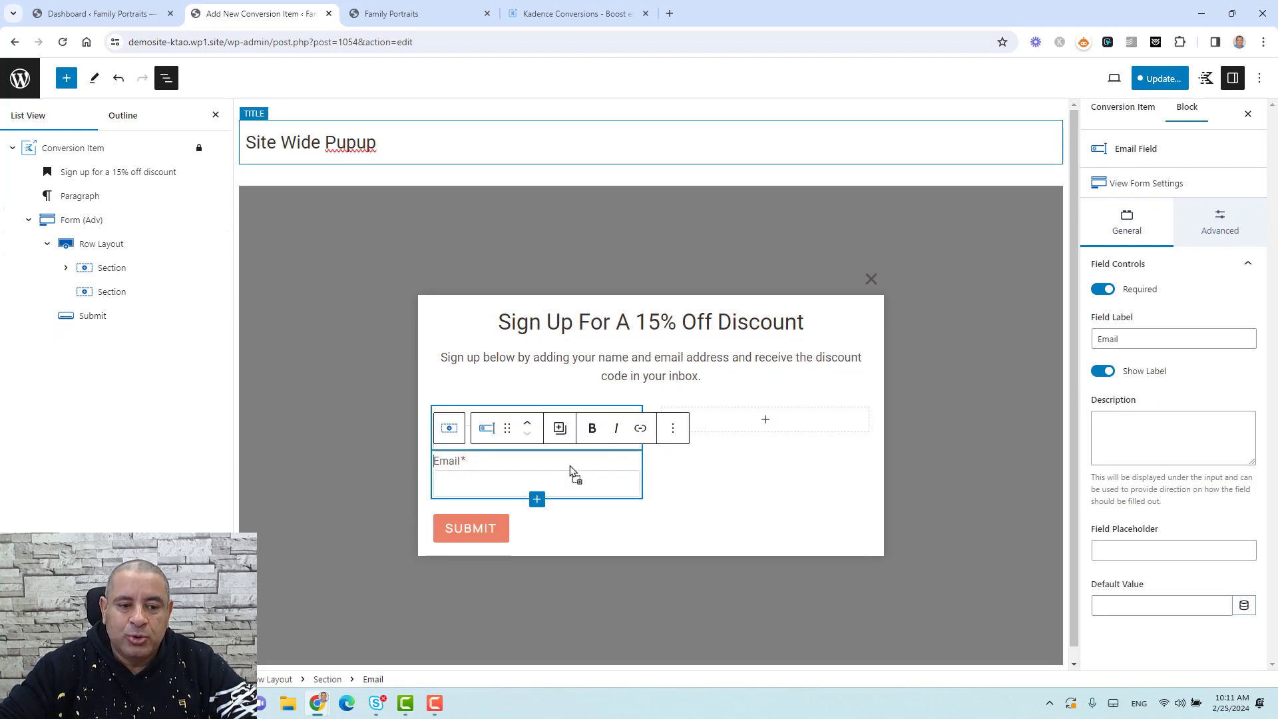
{"action": "left_click", "coordinate": [115, 246]}
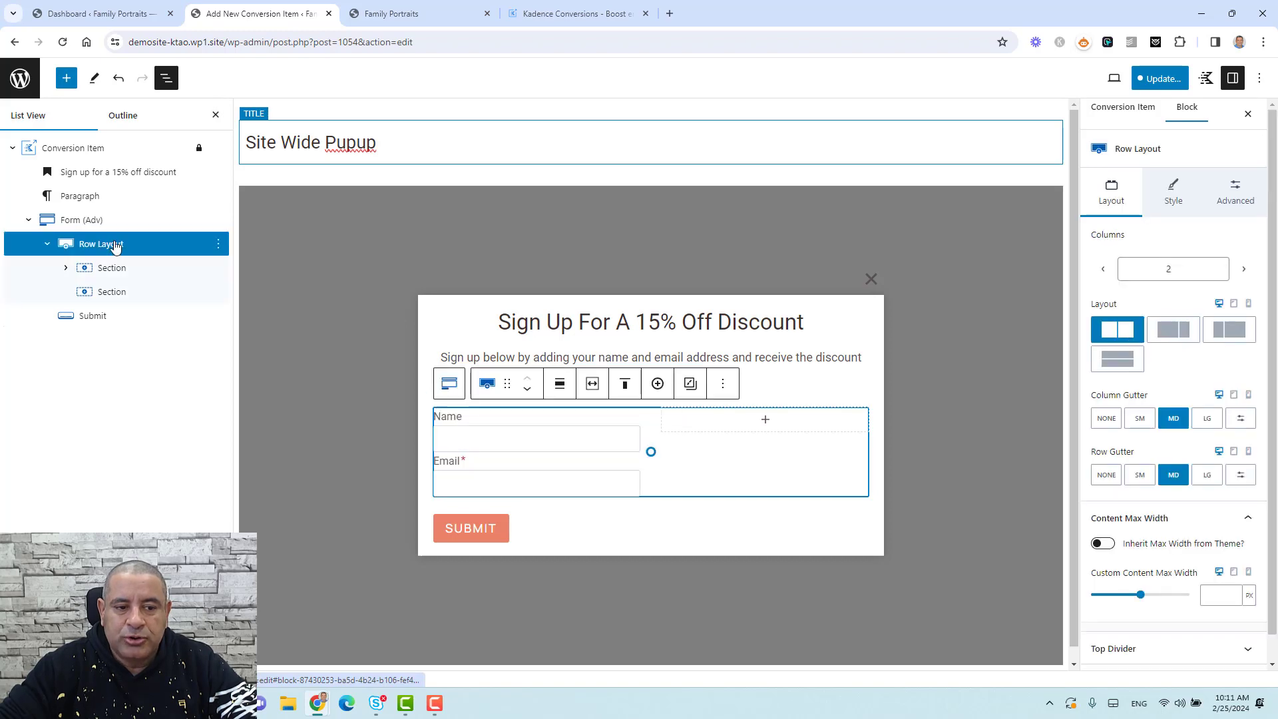
{"action": "left_click", "coordinate": [1102, 270]}
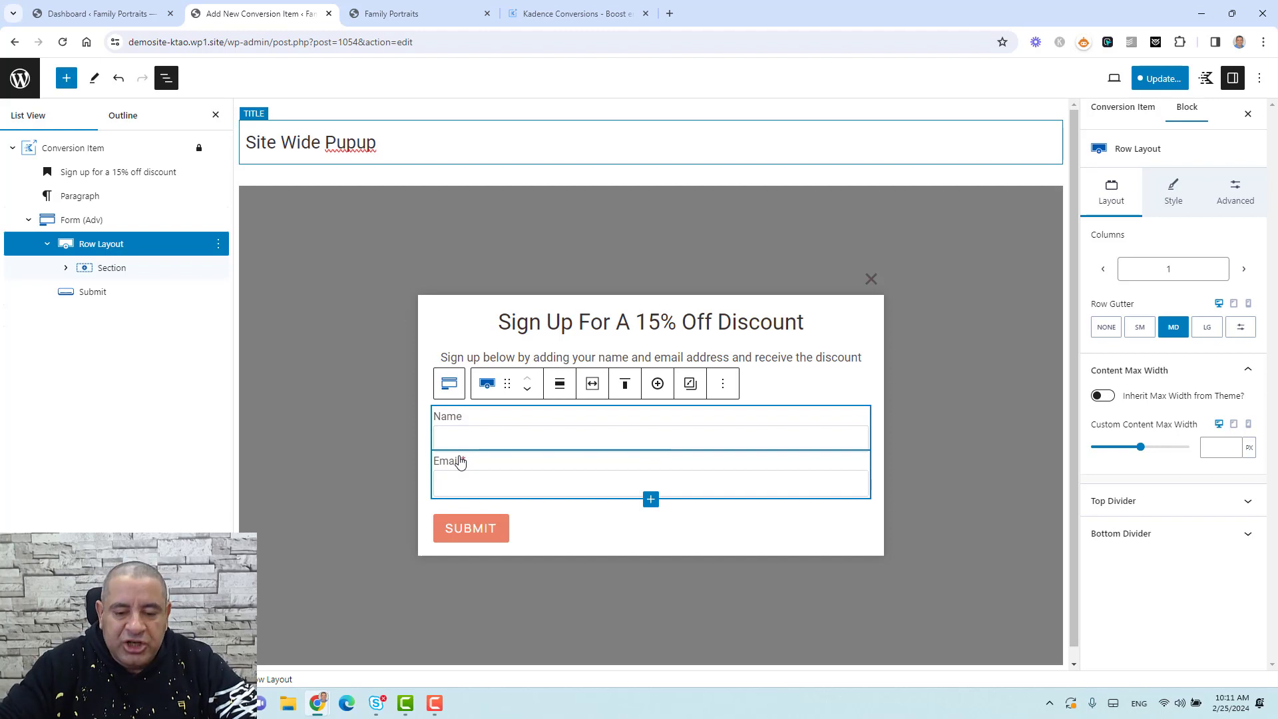
Centre the submit button and relabel it 'Sign up'
{"action": "left_click", "coordinate": [484, 529]}
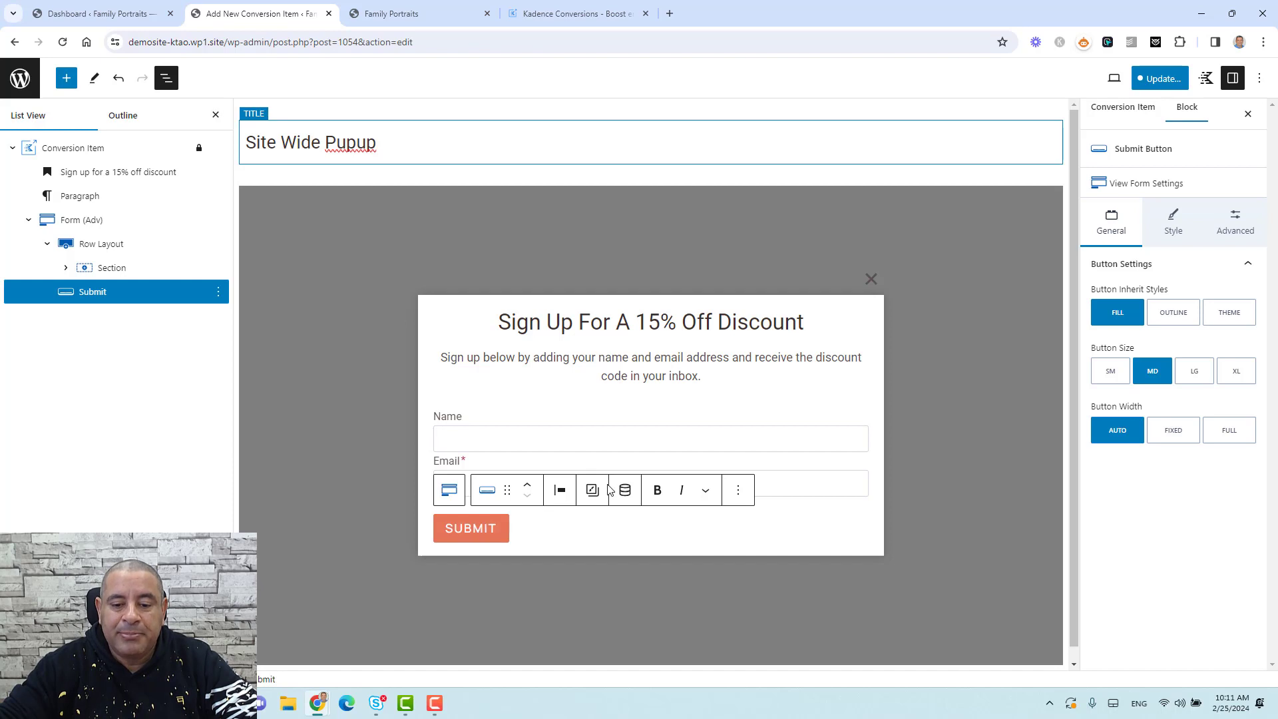
{"action": "left_click", "coordinate": [559, 491]}
{"action": "left_click", "coordinate": [603, 556]}
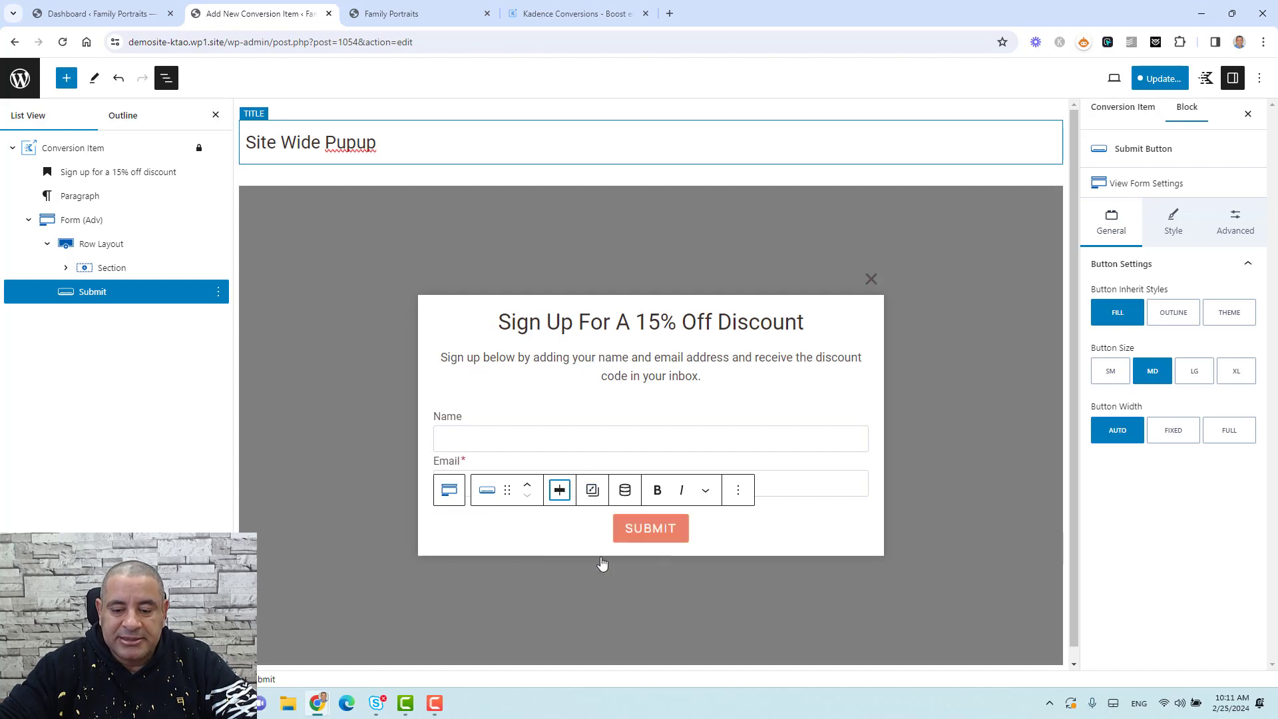
{"action": "double_click", "coordinate": [653, 533]}
{"action": "type", "text": "S"}
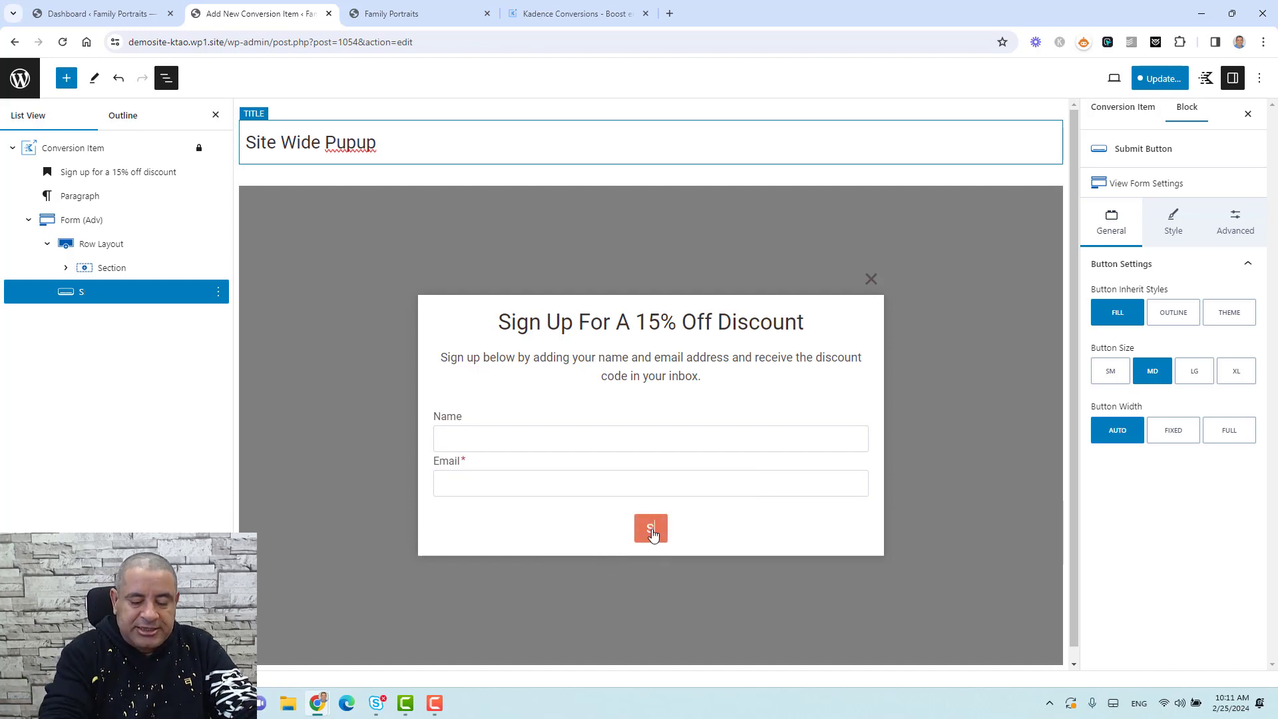
{"action": "type", "text": "ign up"}
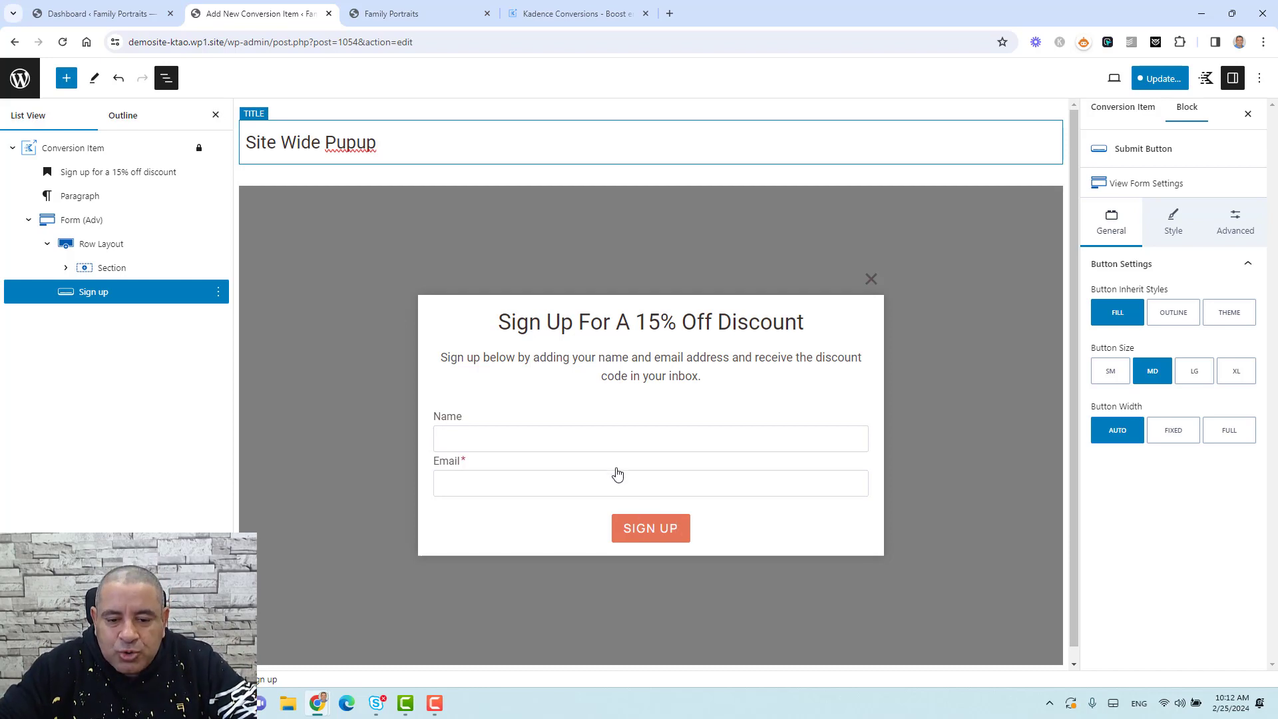
{"action": "left_click", "coordinate": [508, 427]}
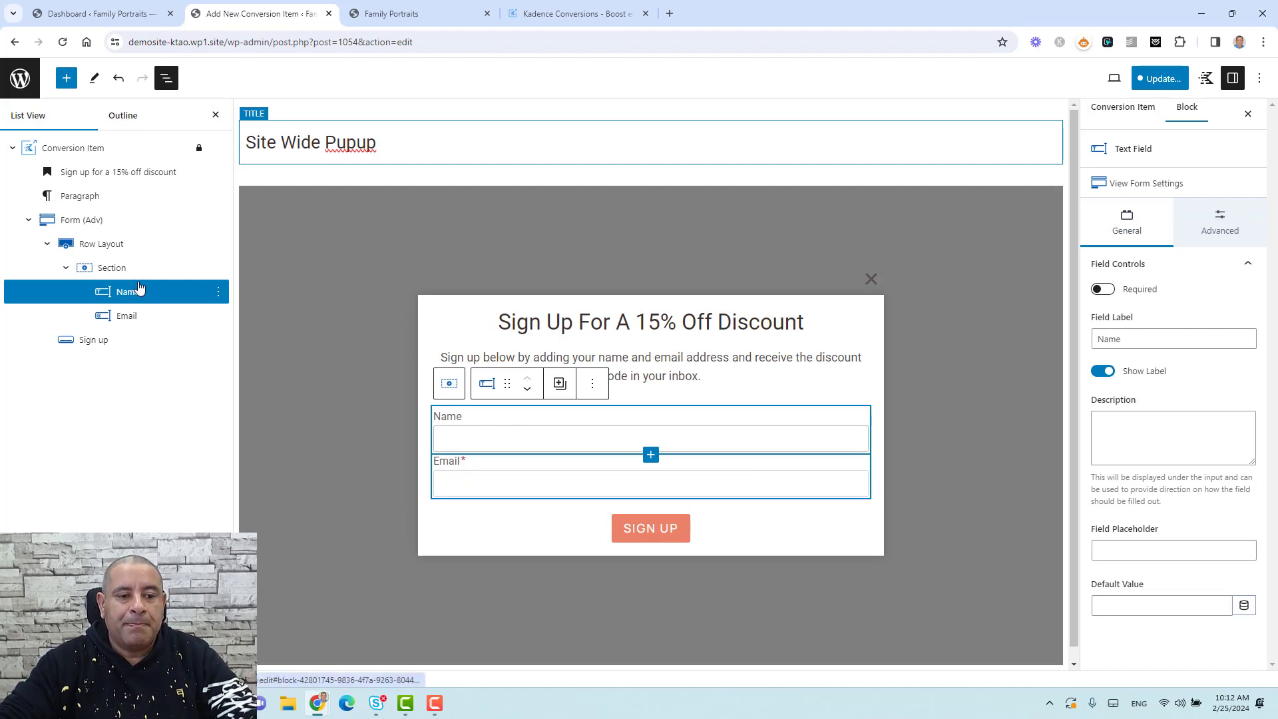
{"action": "left_click", "coordinate": [93, 221]}
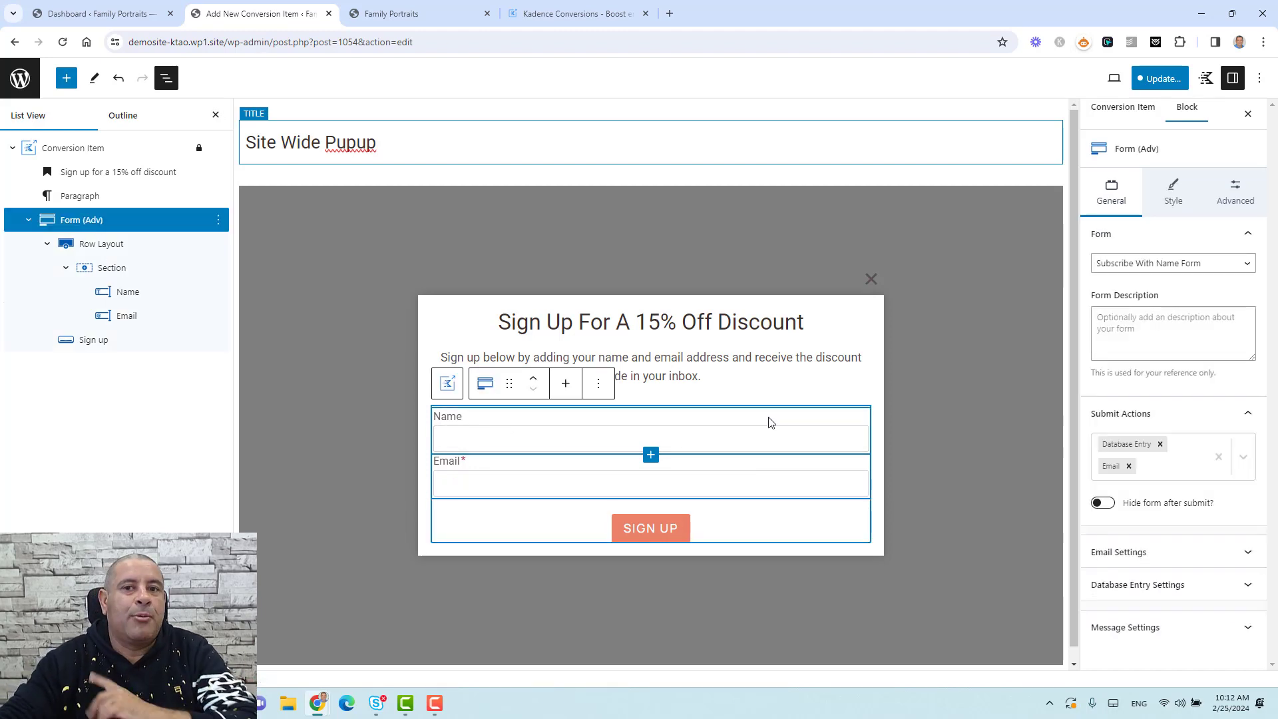
Replace the form's submit actions with FluentCRM, adding signups to the Leads list
{"action": "left_click", "coordinate": [1219, 458]}
{"action": "left_click", "coordinate": [1242, 457]}
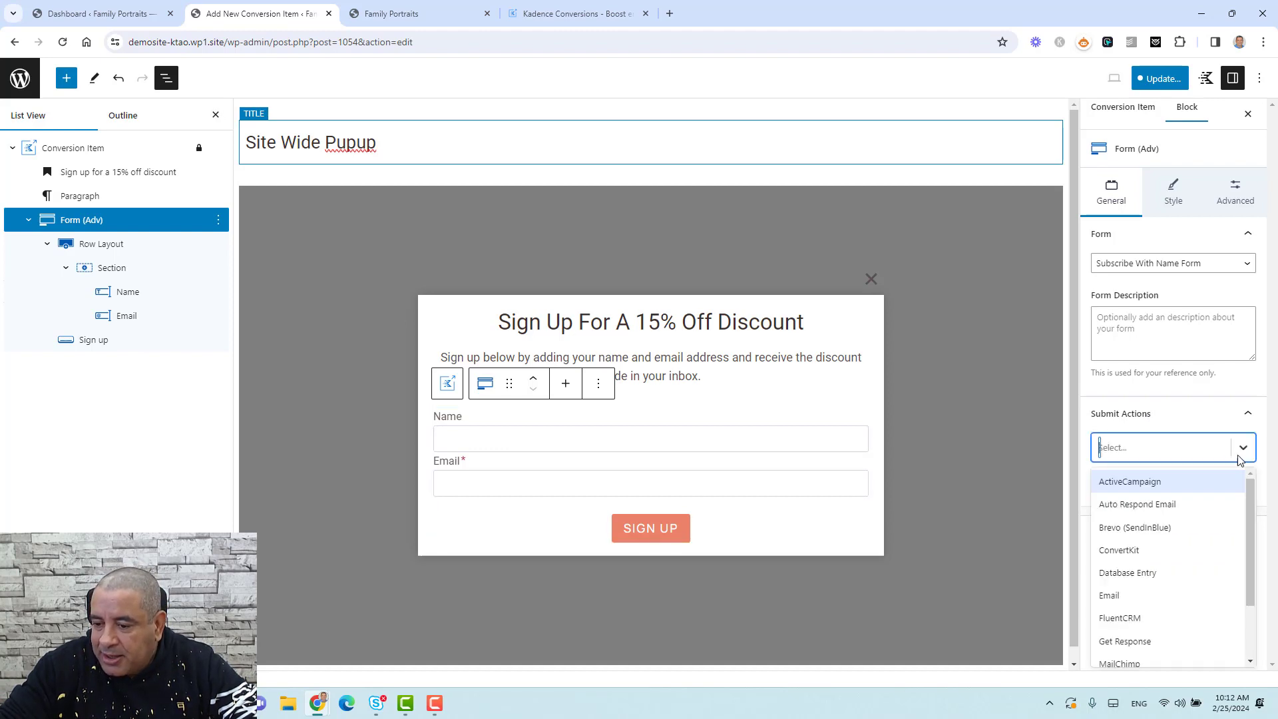
{"action": "scroll", "coordinate": [1194, 537], "scroll_direction": "down", "scroll_amount": 2}
{"action": "scroll", "coordinate": [1192, 531], "scroll_direction": "up", "scroll_amount": 2}
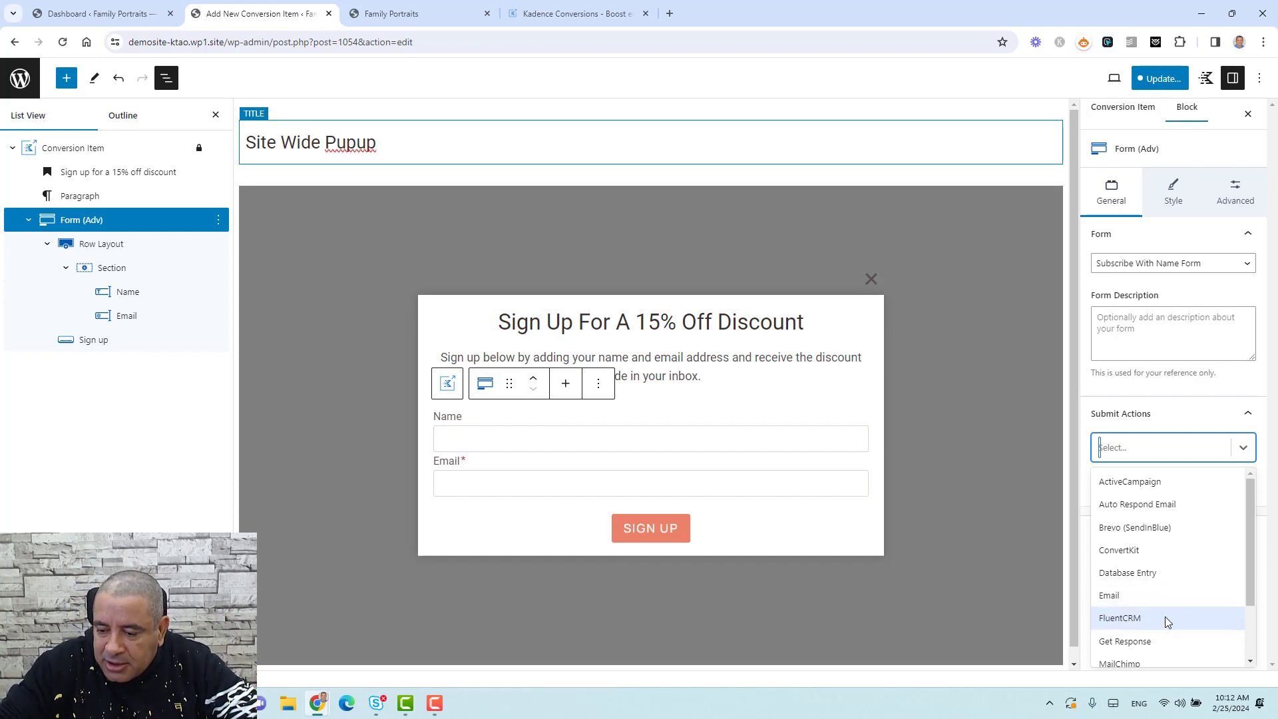
{"action": "left_click", "coordinate": [1166, 618]}
{"action": "left_click", "coordinate": [1186, 546]}
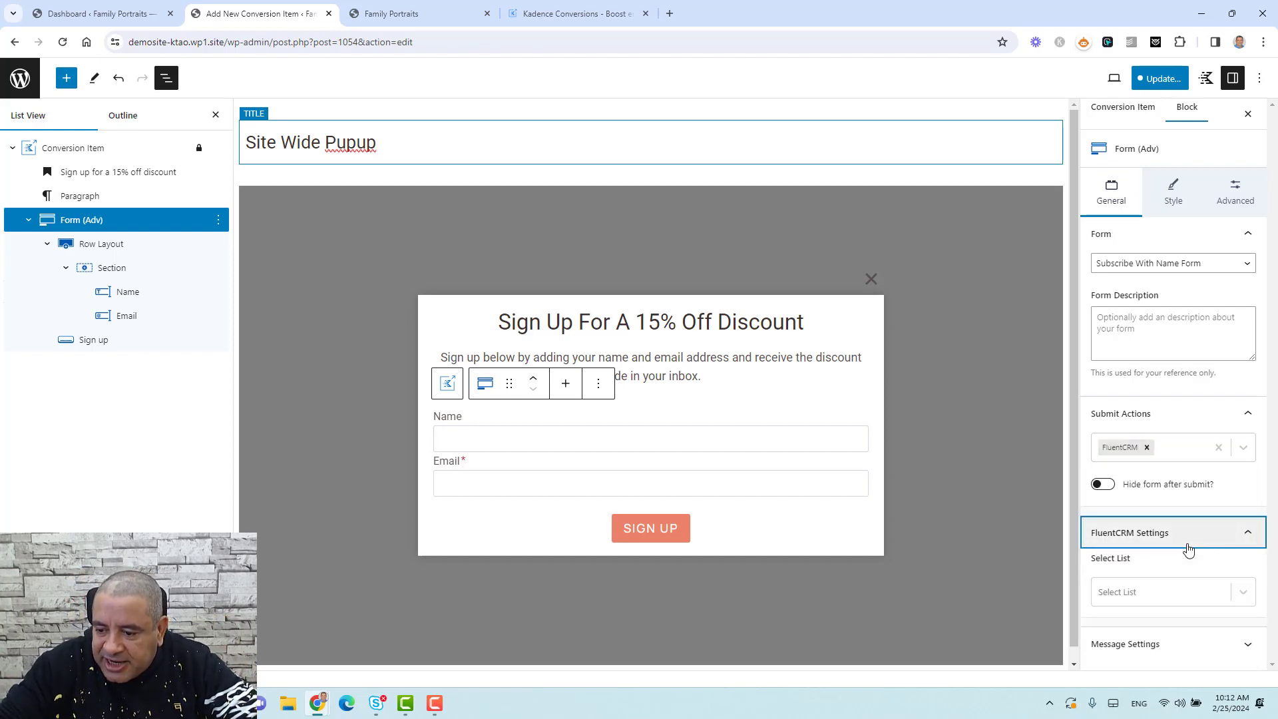
{"action": "left_click", "coordinate": [1191, 596]}
{"action": "left_click", "coordinate": [1166, 625]}
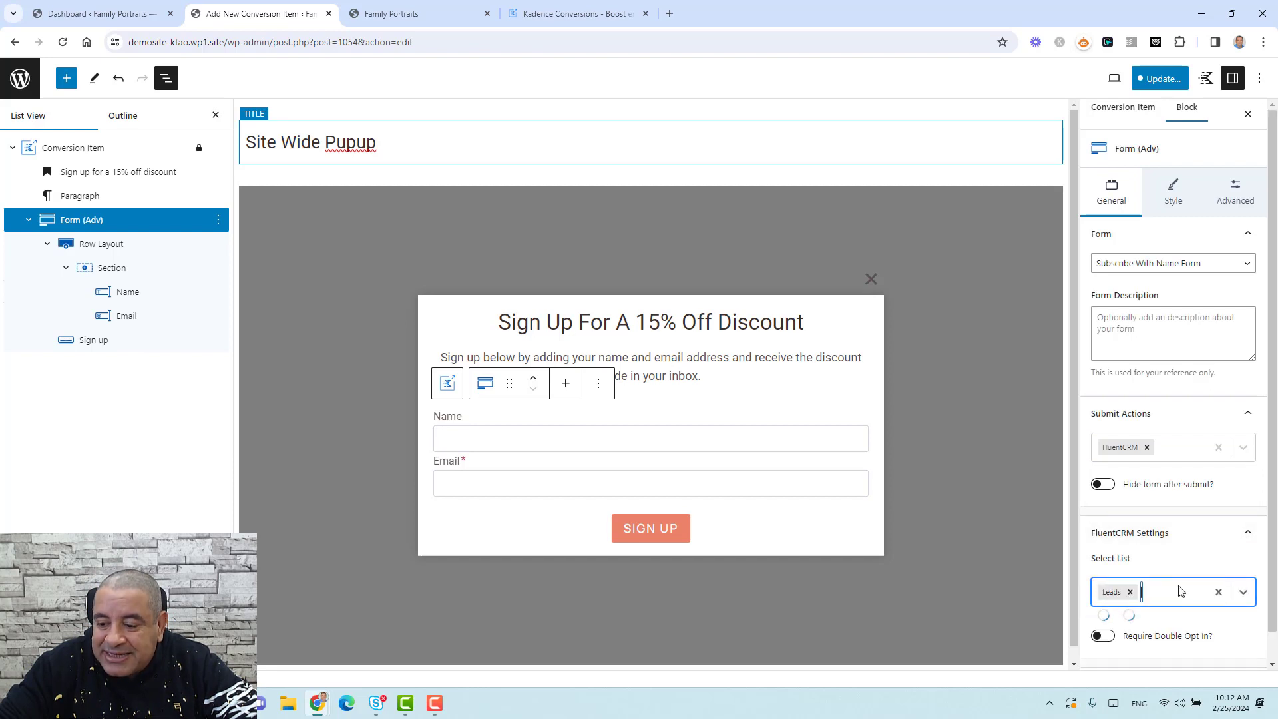
Tag signups 'Email Signups', map Name to Name Prefix and Email to Email, then save
{"action": "scroll", "coordinate": [1178, 599], "scroll_direction": "down", "scroll_amount": 1}
{"action": "scroll", "coordinate": [1179, 586], "scroll_direction": "down", "scroll_amount": 2}
{"action": "left_click", "coordinate": [1182, 499]}
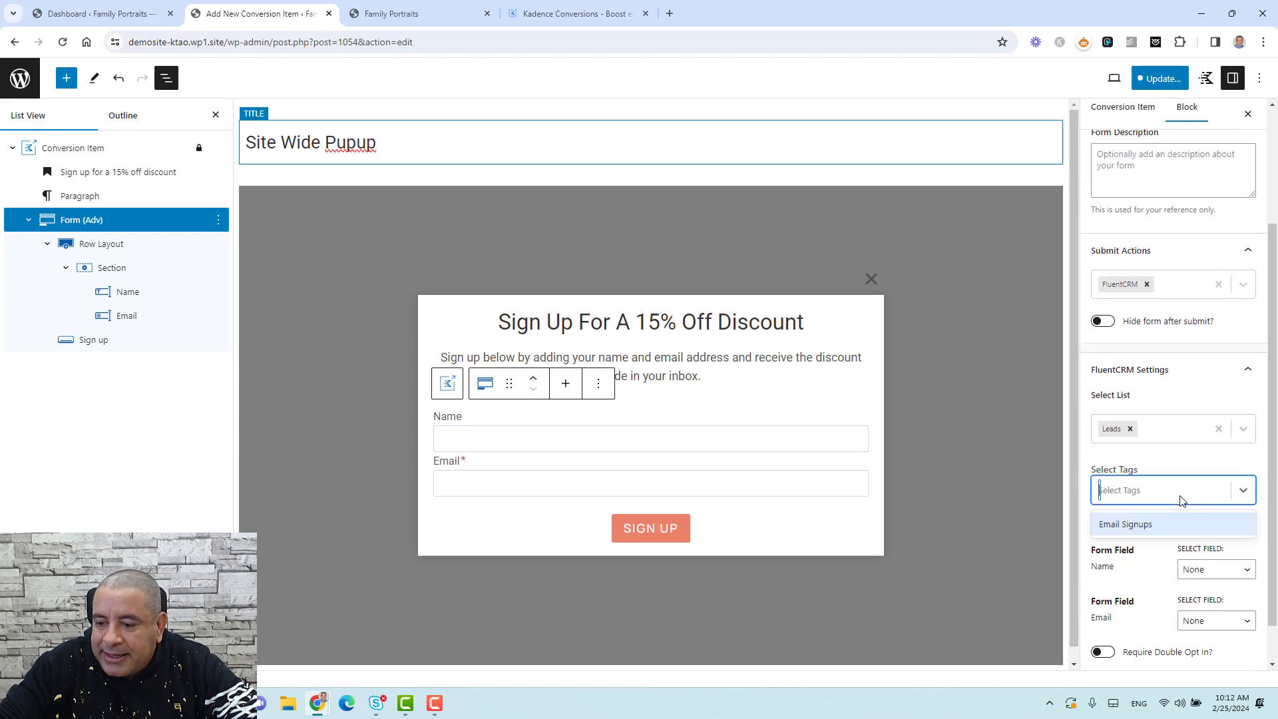
{"action": "left_click", "coordinate": [1159, 526]}
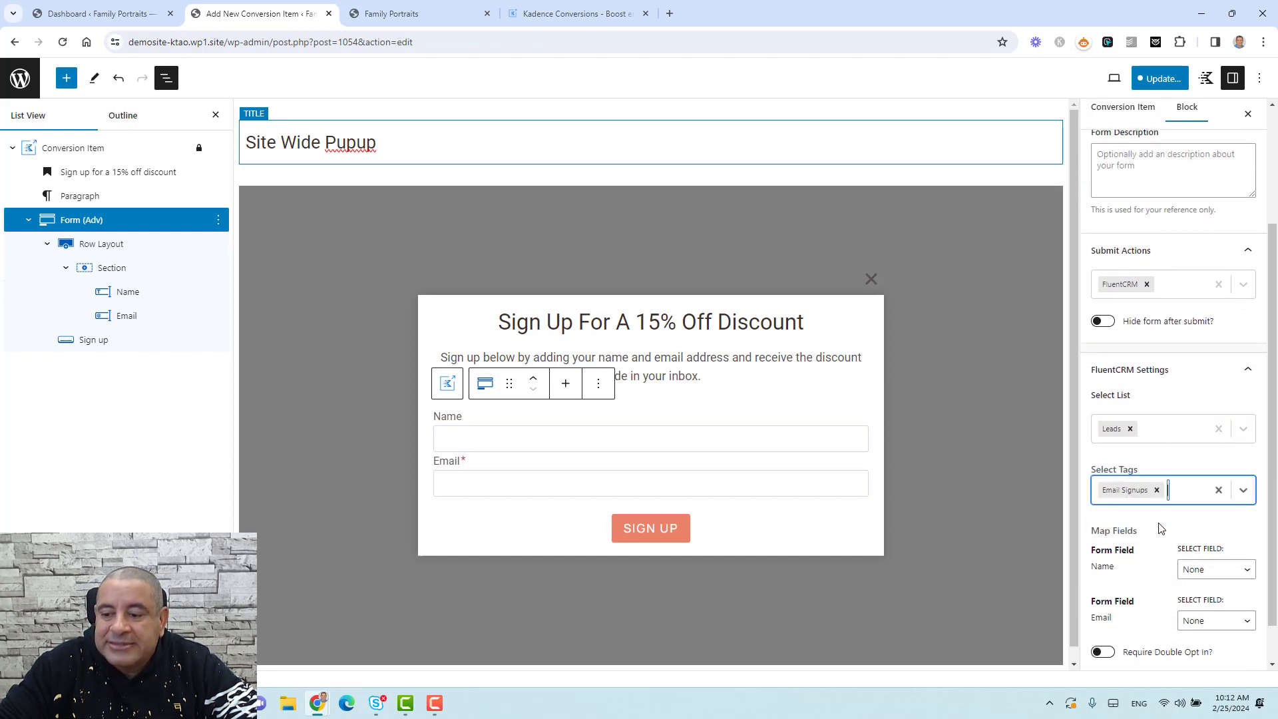
{"action": "left_click", "coordinate": [1208, 571]}
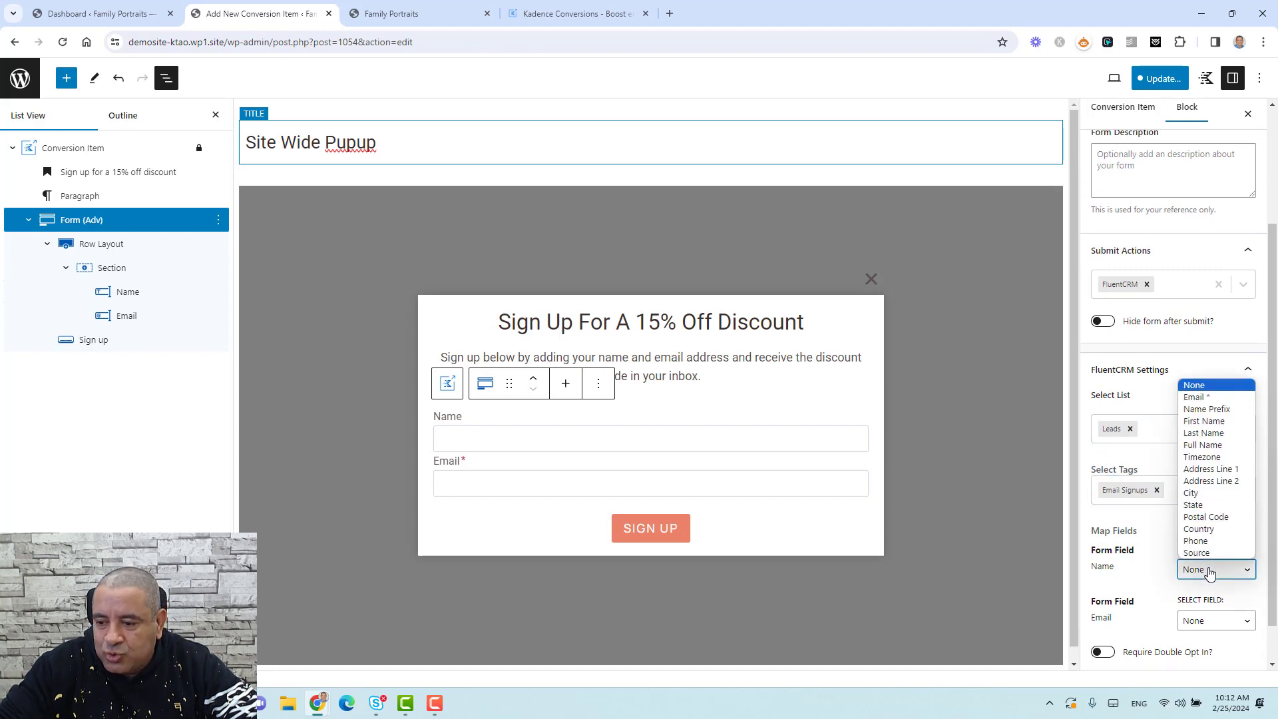
{"action": "left_click", "coordinate": [1208, 410]}
{"action": "left_click", "coordinate": [1201, 622]}
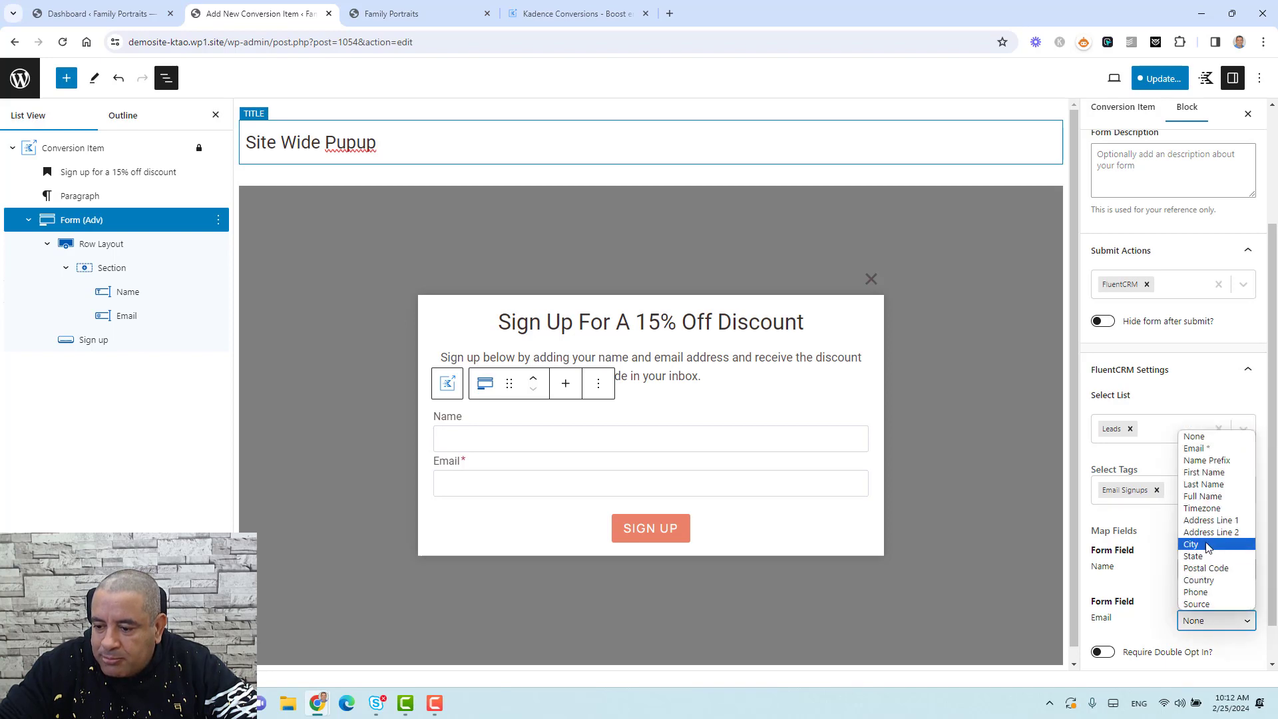
{"action": "left_click", "coordinate": [1205, 453]}
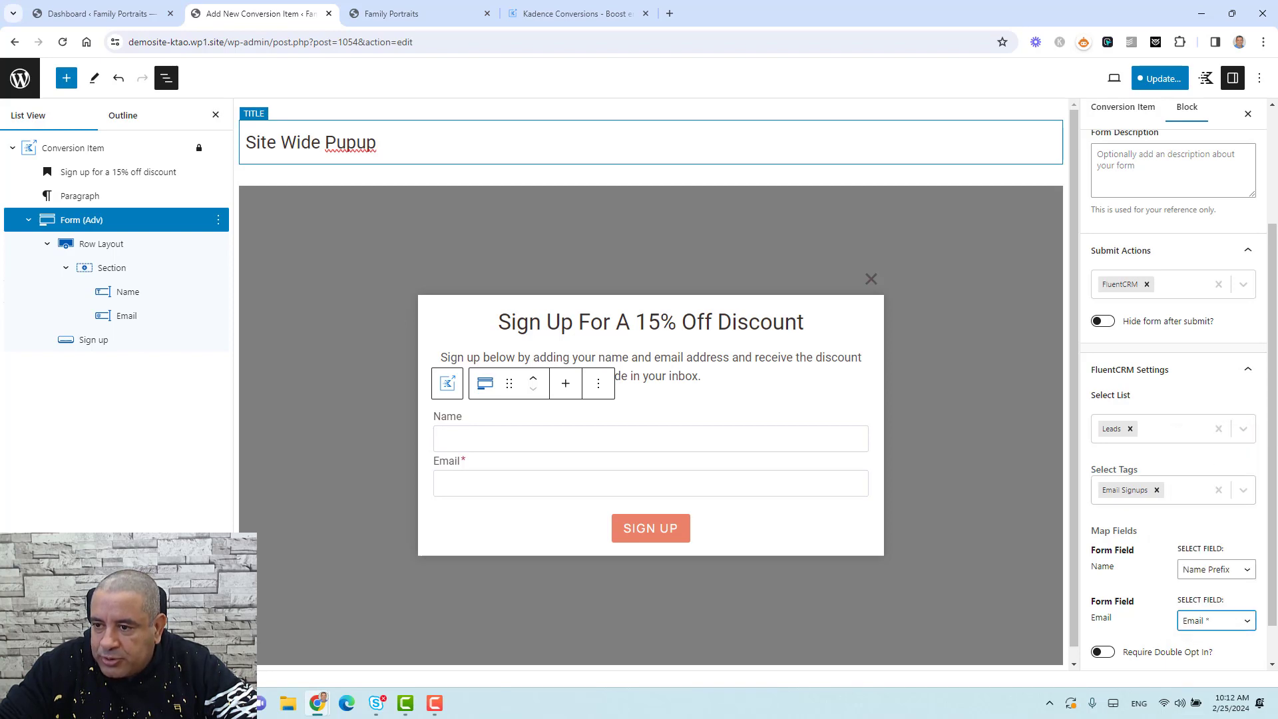
{"action": "left_click", "coordinate": [1172, 79]}
Save the Subscribe With Name Form and popup, then select the Conversion Item block in List View
{"action": "left_click", "coordinate": [1174, 79]}
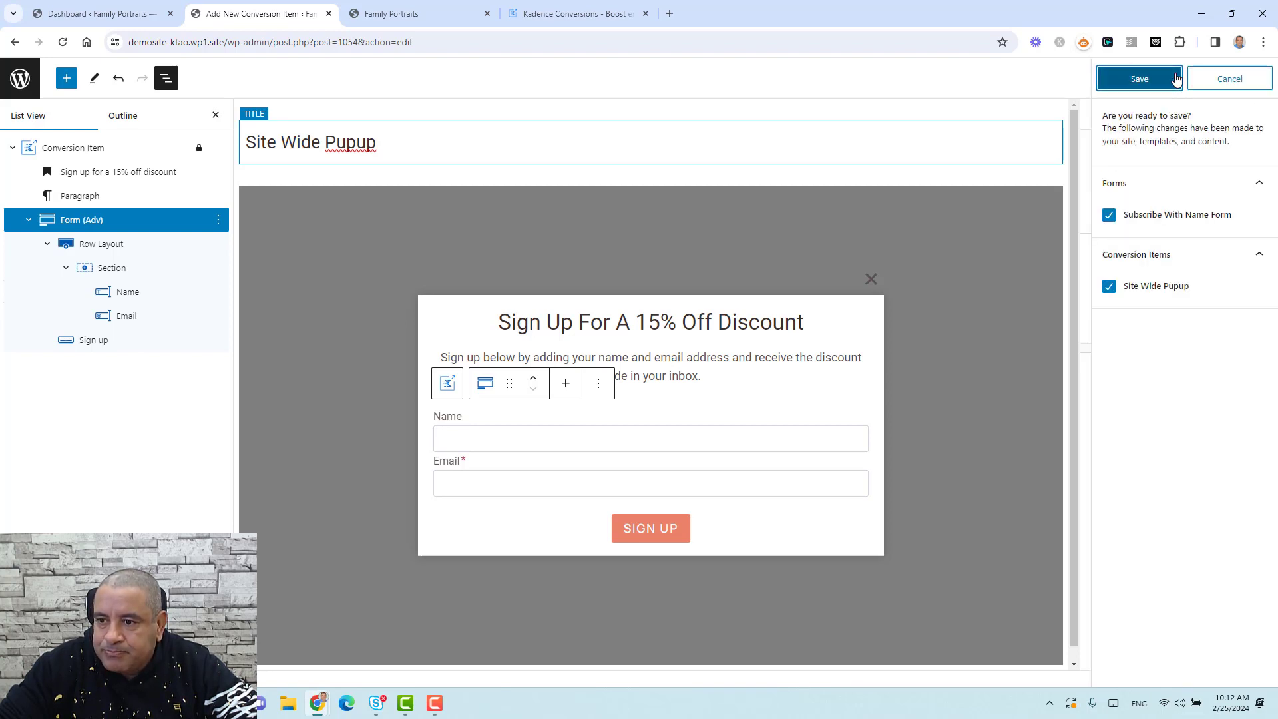
{"action": "left_click", "coordinate": [748, 398]}
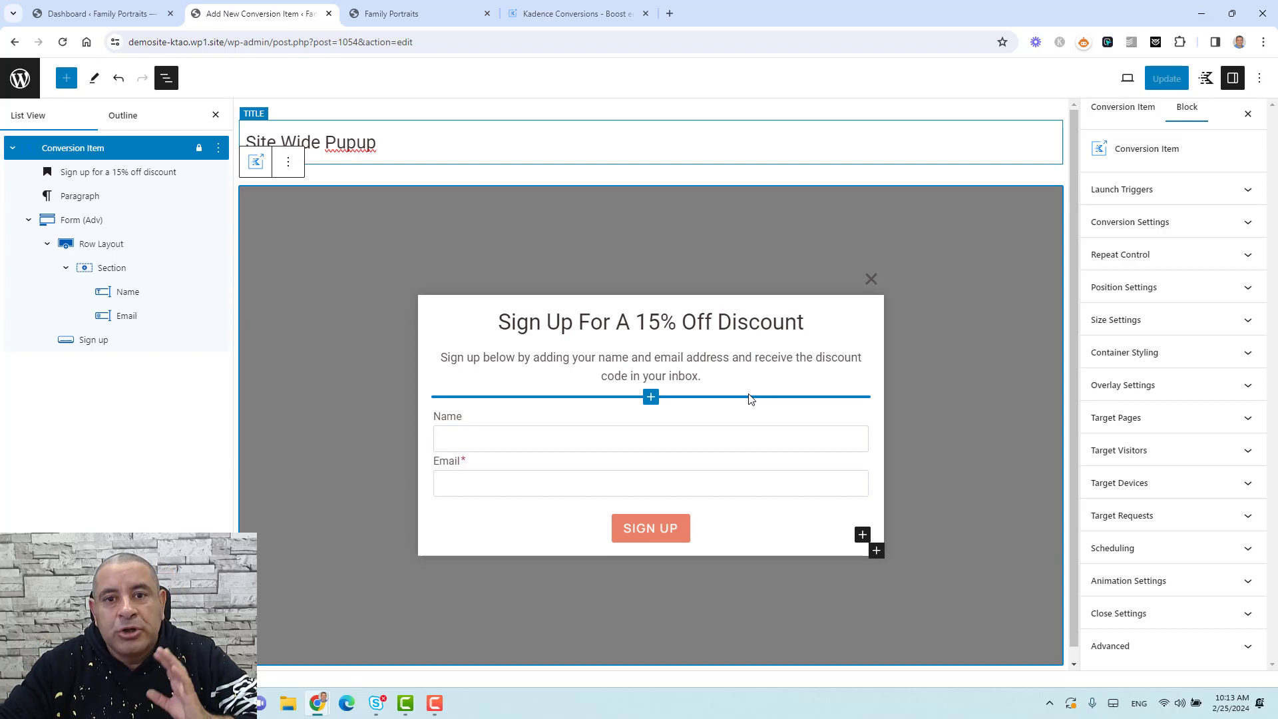
{"action": "left_click", "coordinate": [73, 149]}
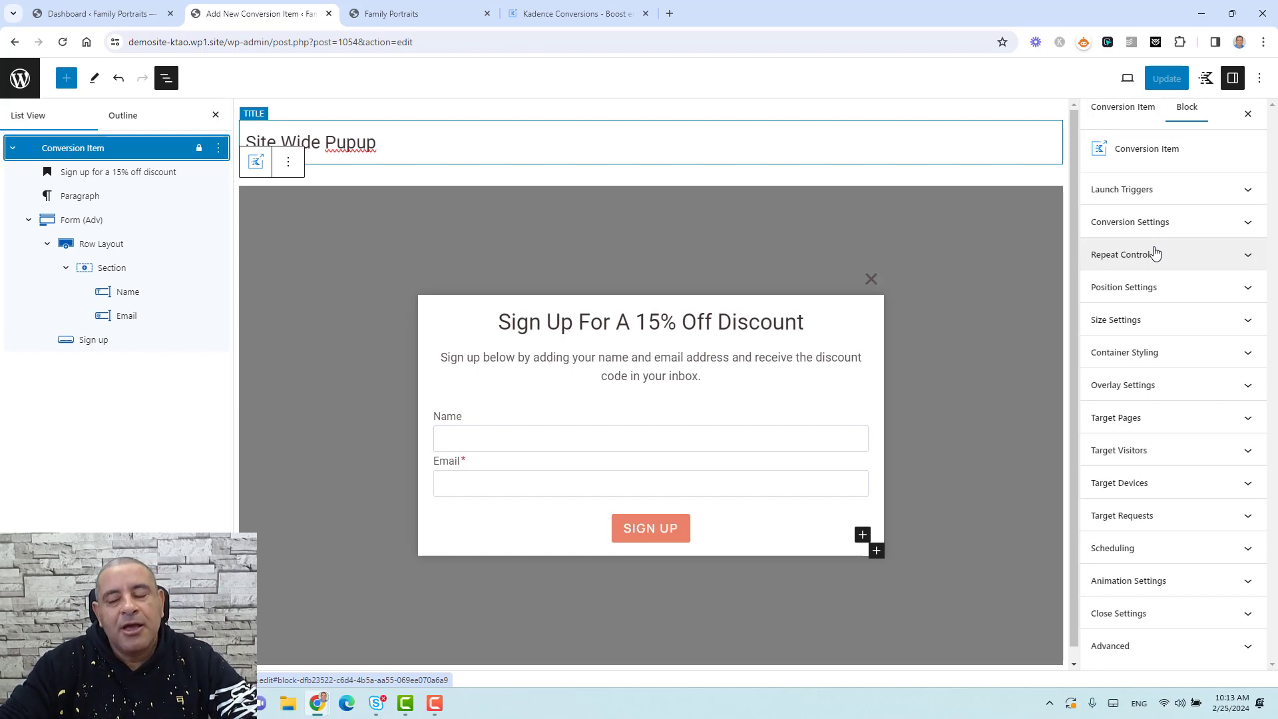
Change the launch trigger to On Load, replacing a briefly tried 2000 ms Time Delay
{"action": "left_click", "coordinate": [1160, 199]}
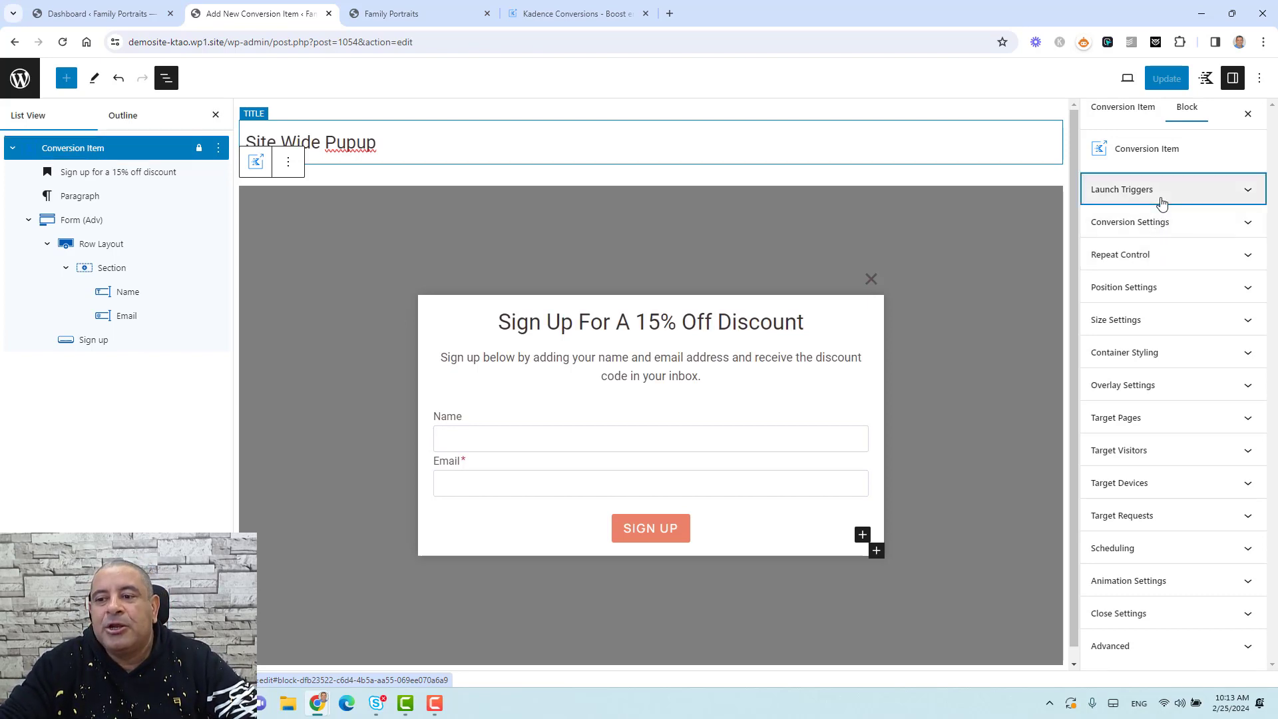
{"action": "left_click", "coordinate": [1156, 240]}
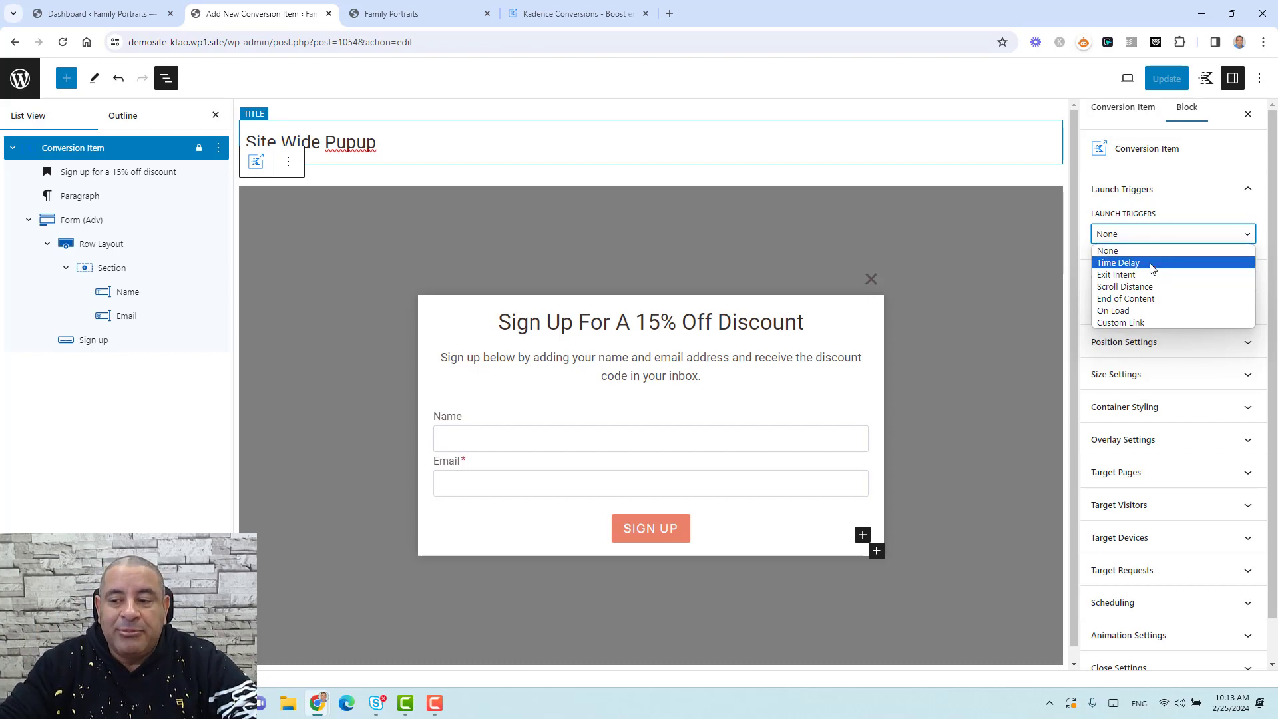
{"action": "left_click", "coordinate": [1152, 262]}
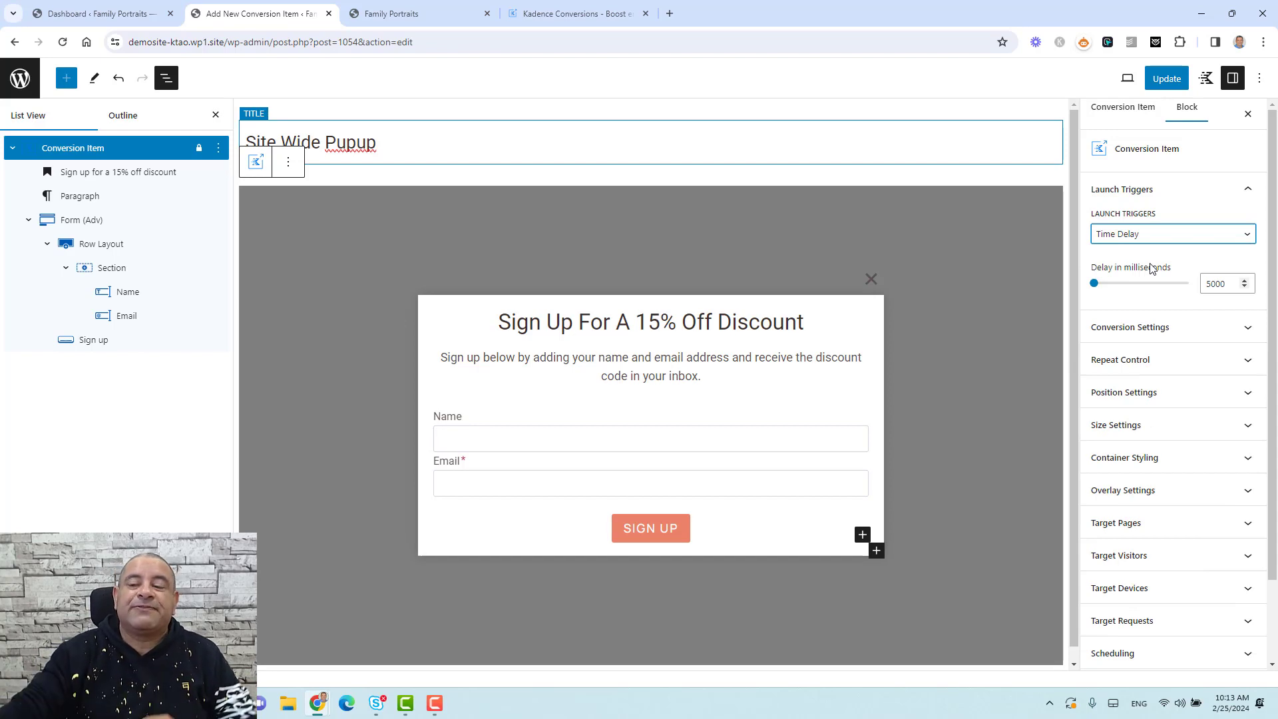
{"action": "left_click", "coordinate": [1218, 282]}
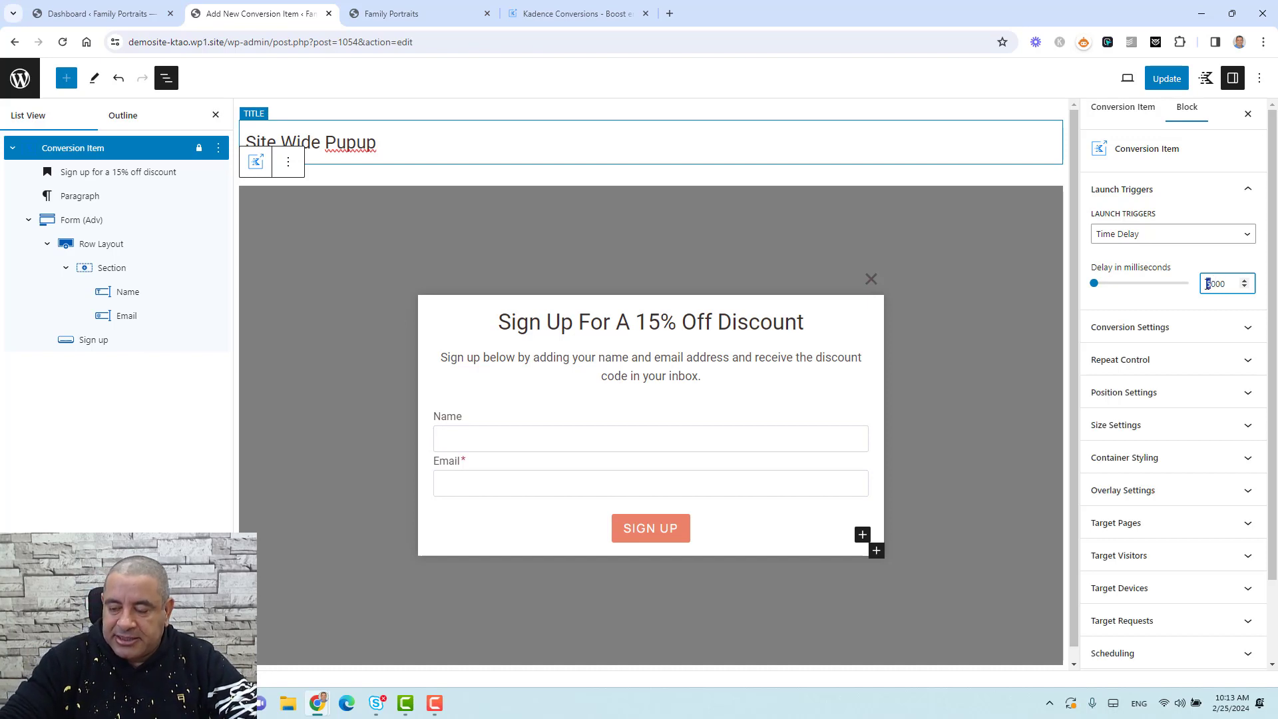
{"action": "type", "text": "2"}
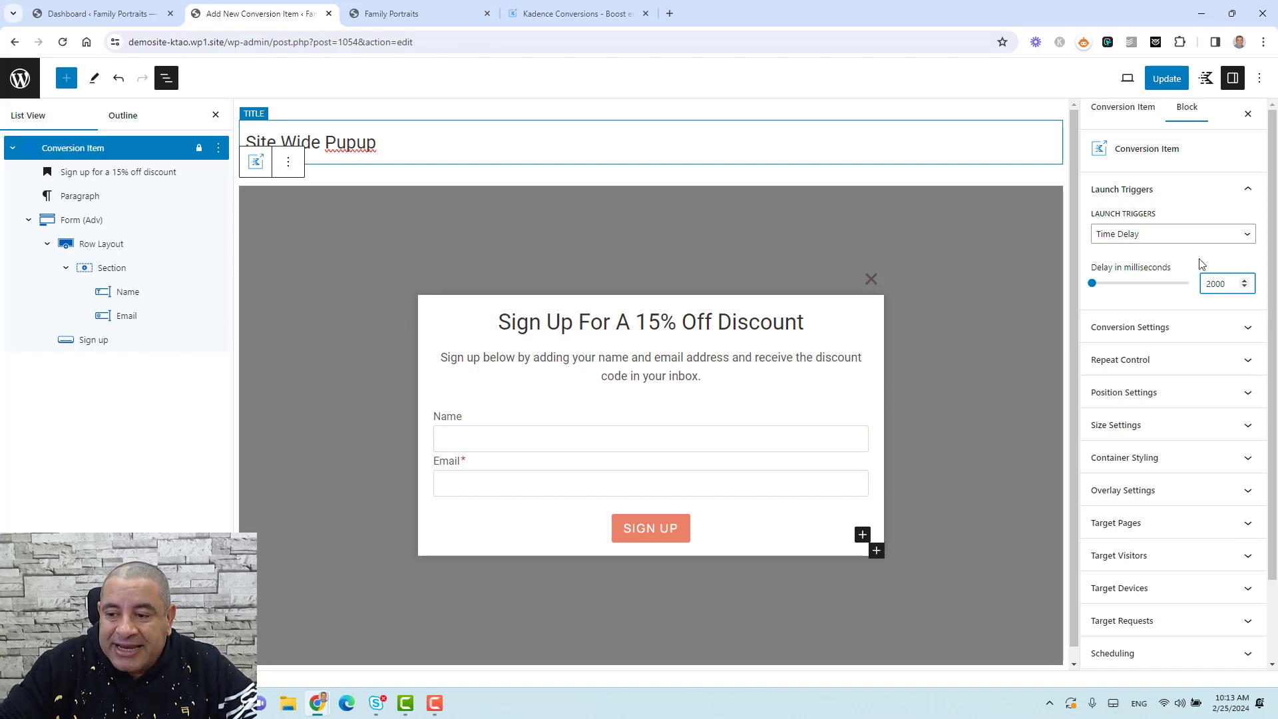
{"action": "left_click", "coordinate": [1192, 237]}
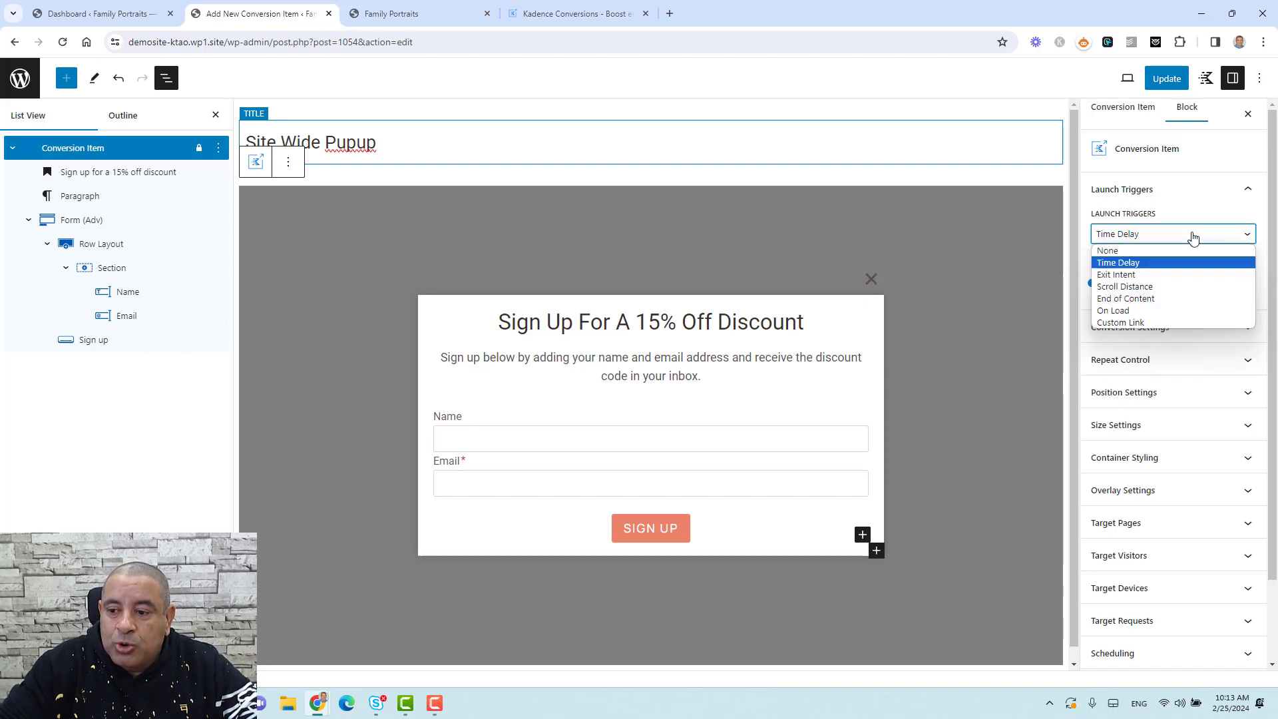
{"action": "left_click", "coordinate": [1153, 311]}
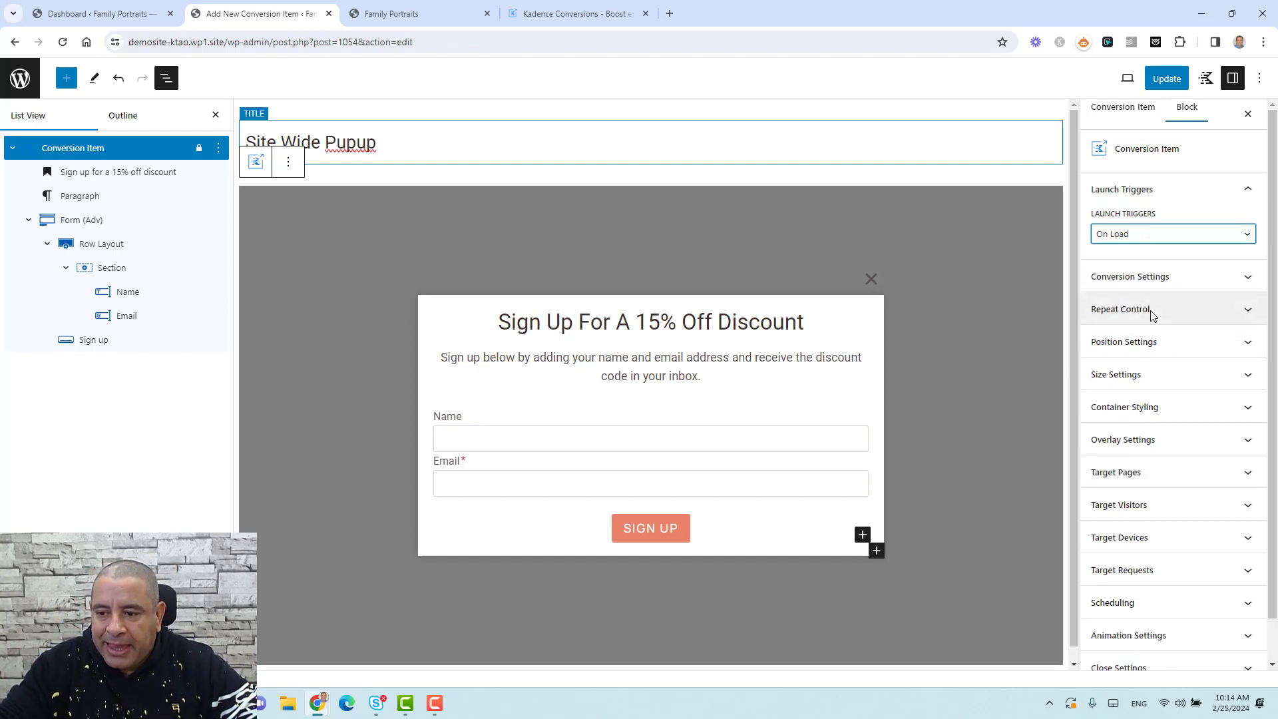
{"action": "left_click", "coordinate": [1156, 291]}
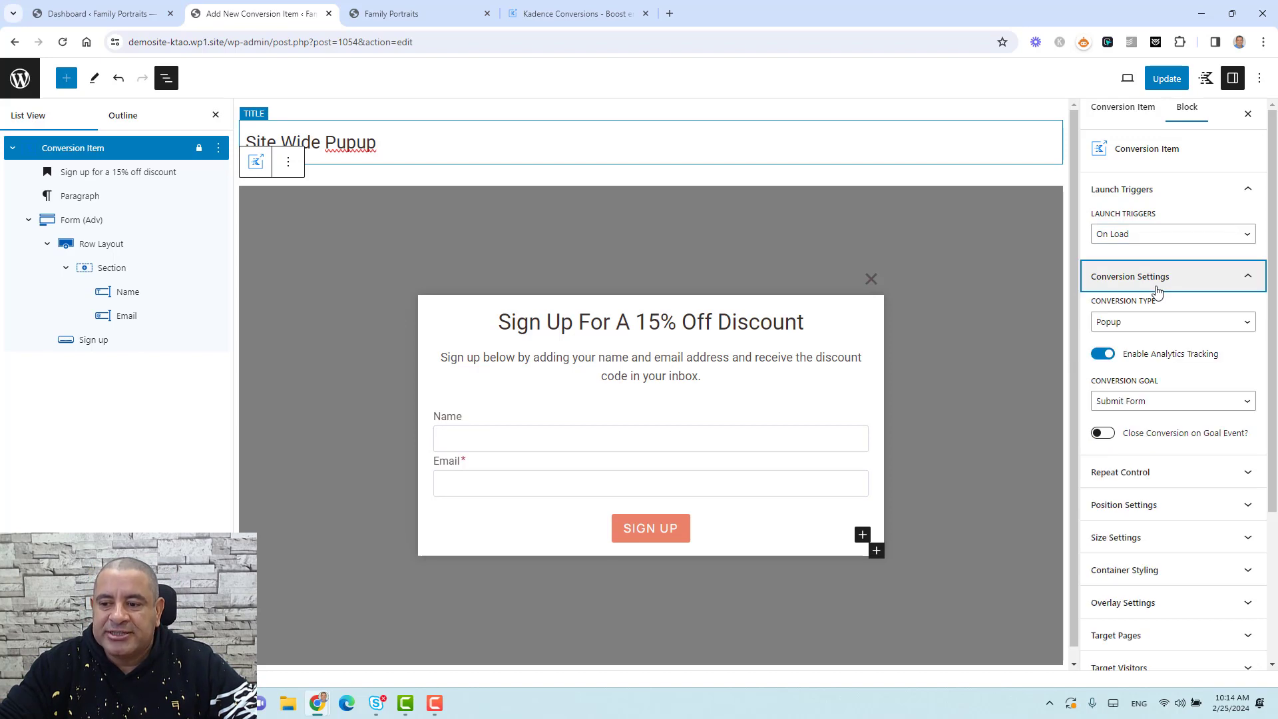
Keep conversion type Popup and goal Submit Form, then expand the Repeat Control cookie settings
{"action": "left_click", "coordinate": [1159, 321]}
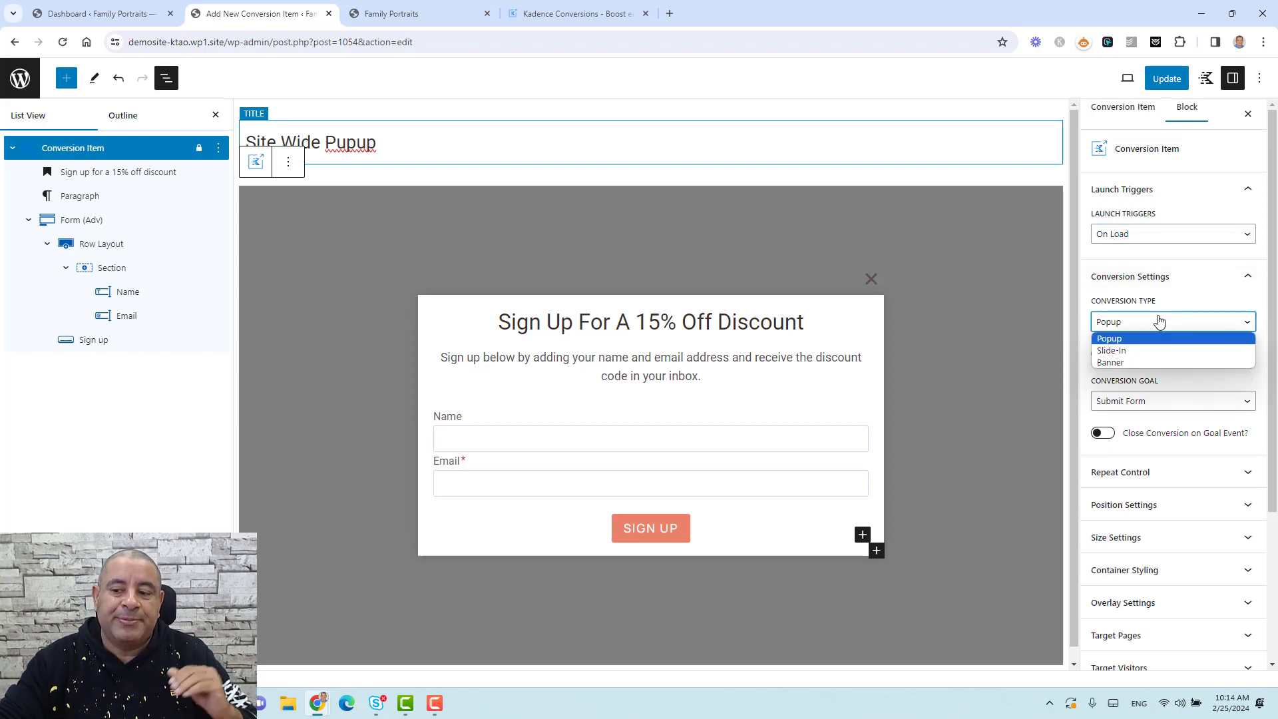
{"action": "left_click", "coordinate": [1159, 322]}
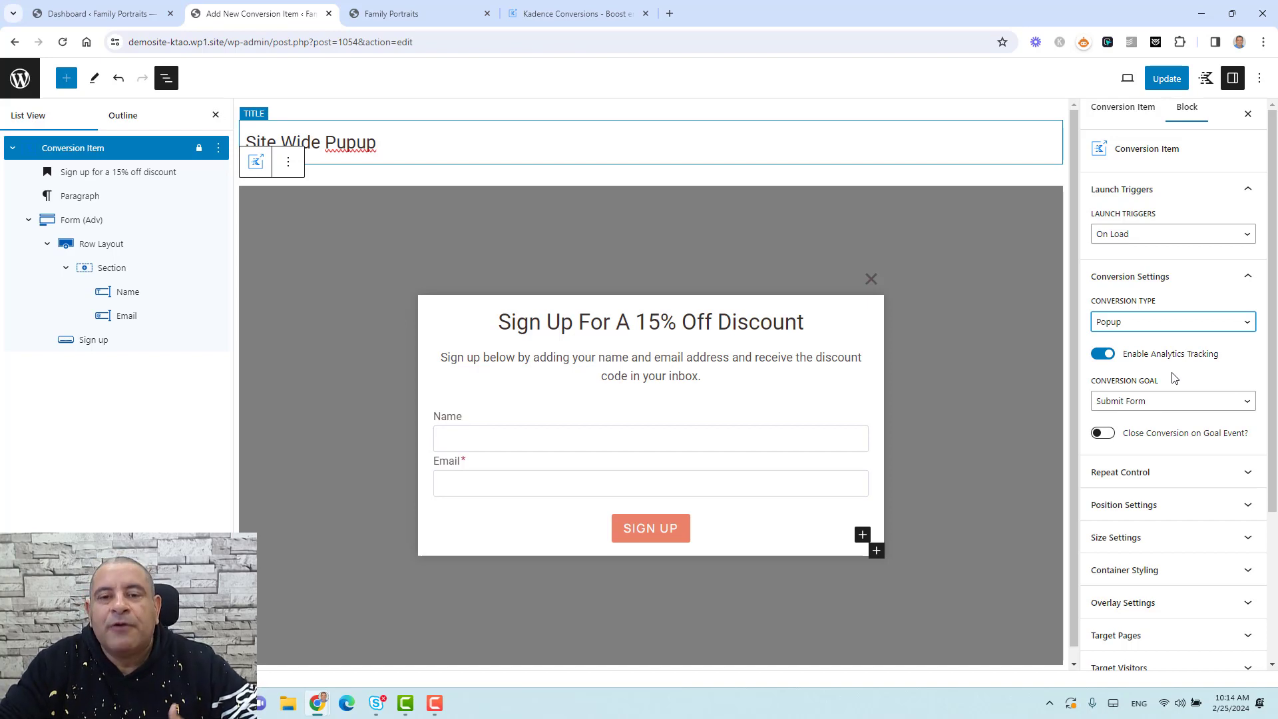
{"action": "left_click", "coordinate": [1164, 404]}
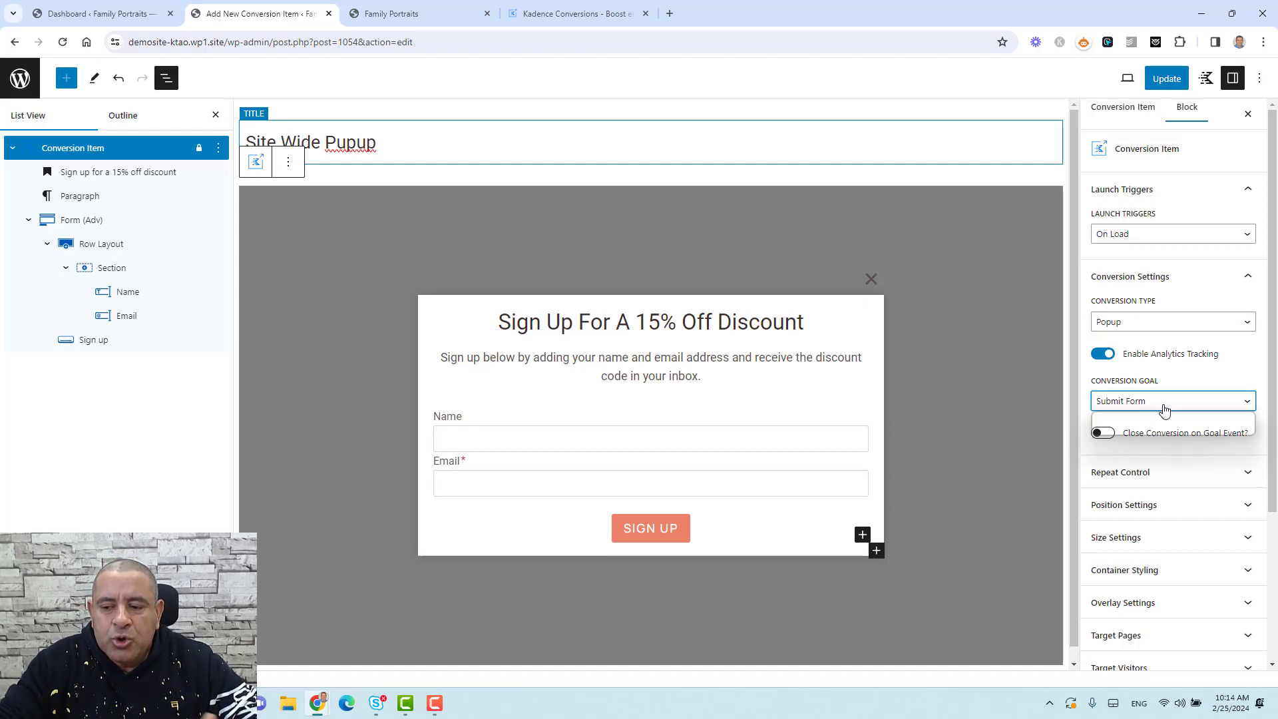
{"action": "left_click", "coordinate": [1164, 407]}
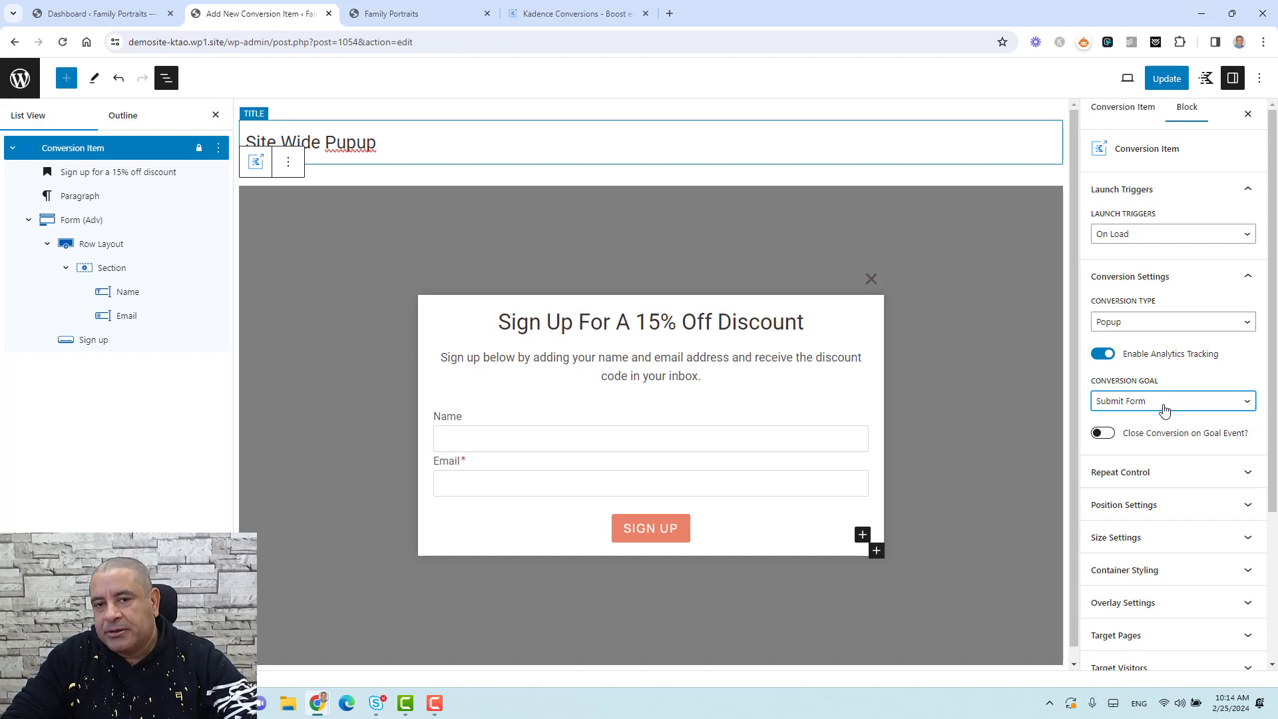
{"action": "left_click", "coordinate": [1171, 276]}
{"action": "left_click", "coordinate": [1146, 310]}
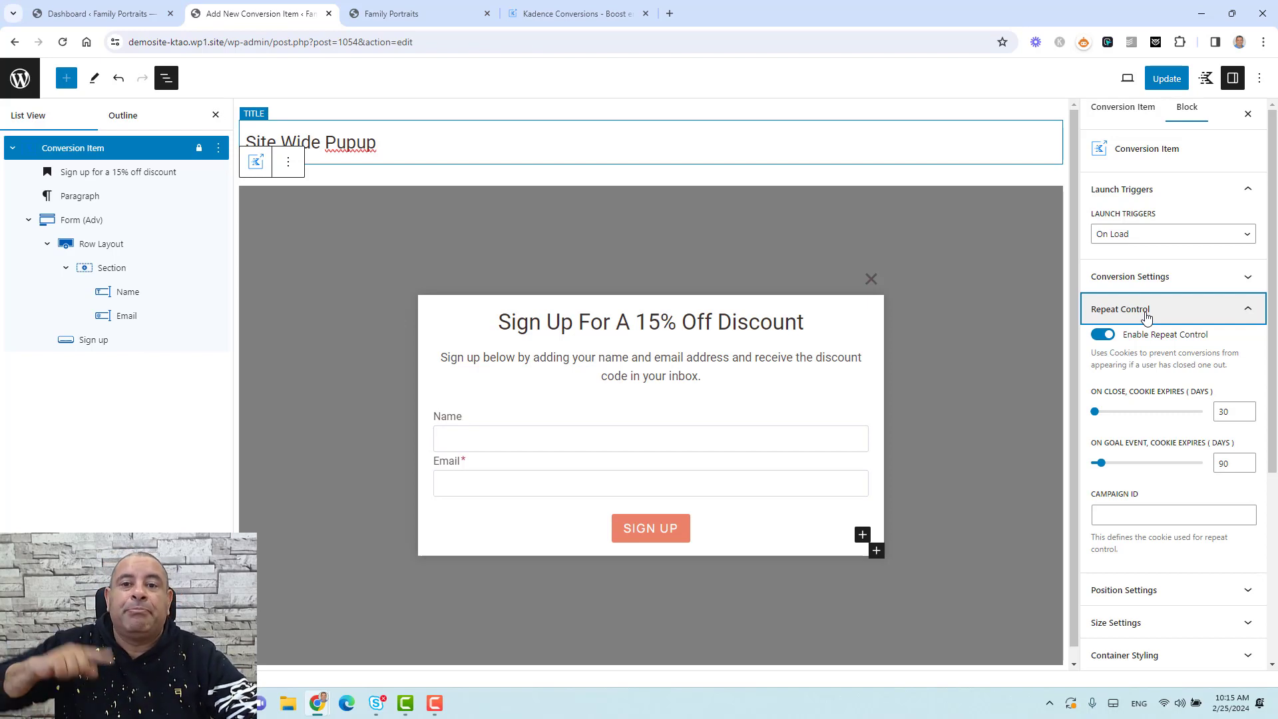
Set the On Close cookie expiry to 3 days
{"action": "double_click", "coordinate": [1223, 412]}
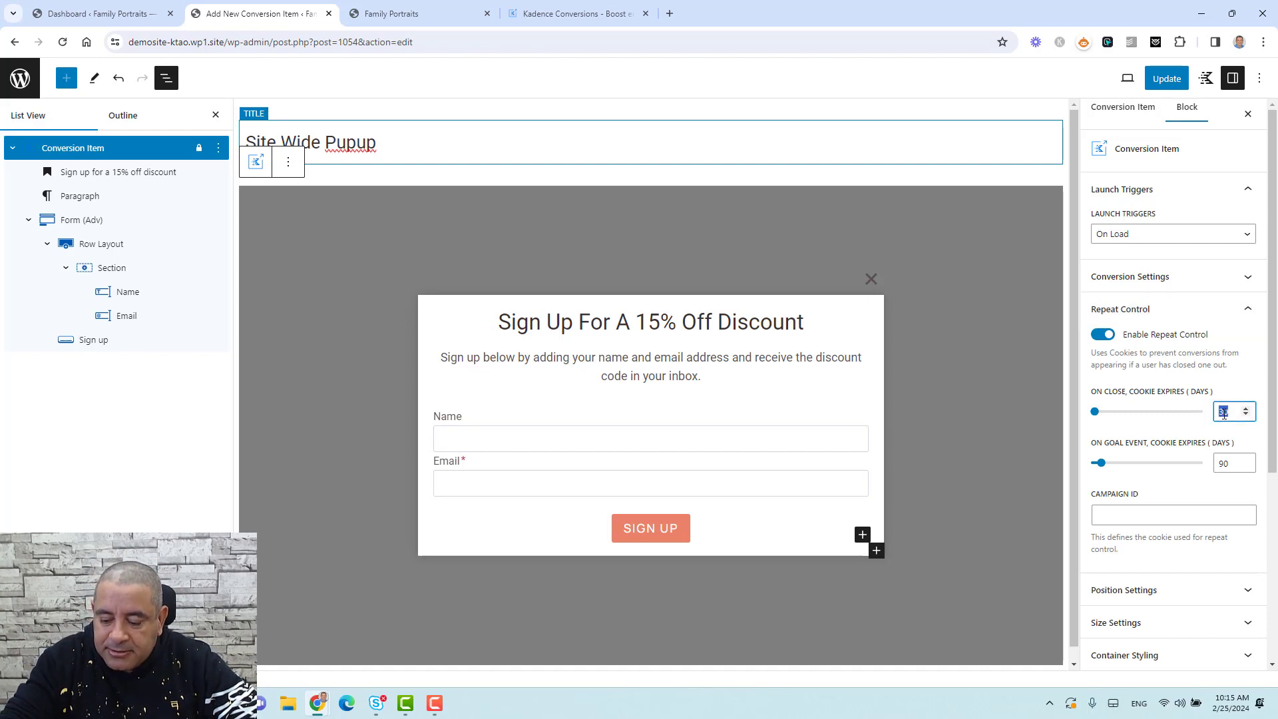
{"action": "type", "text": "3"}
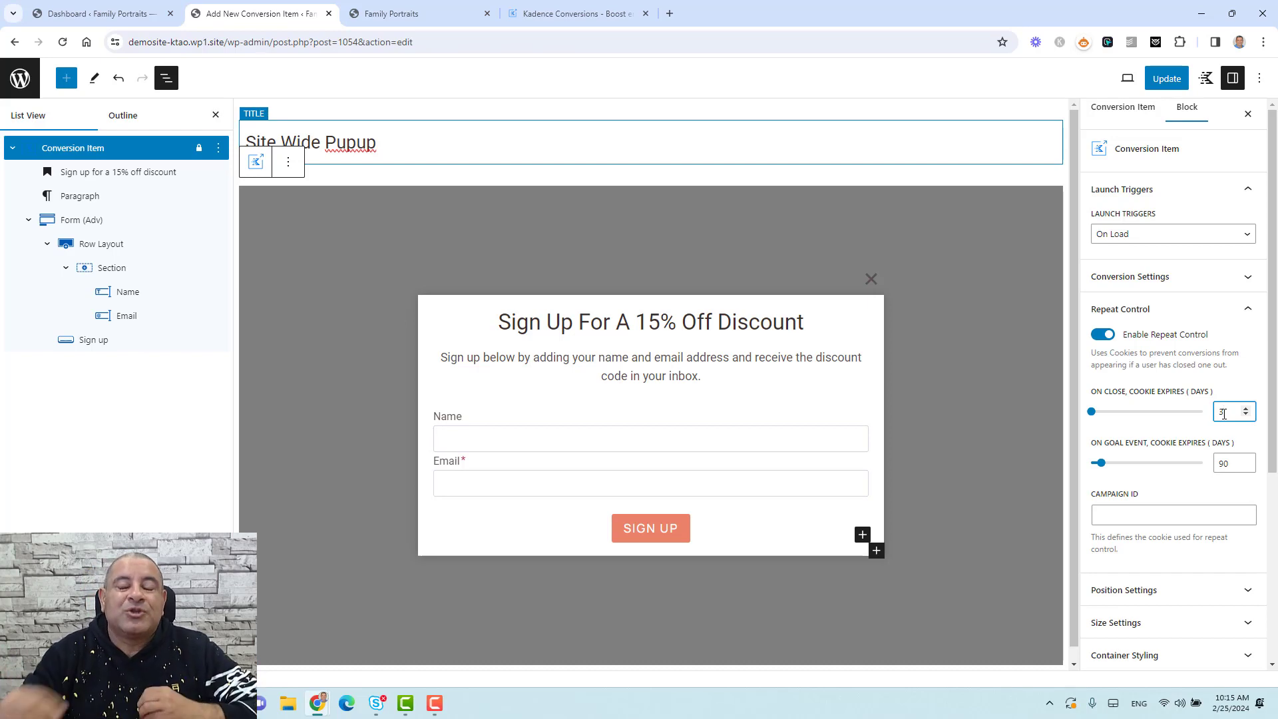
{"action": "double_click", "coordinate": [1221, 465]}
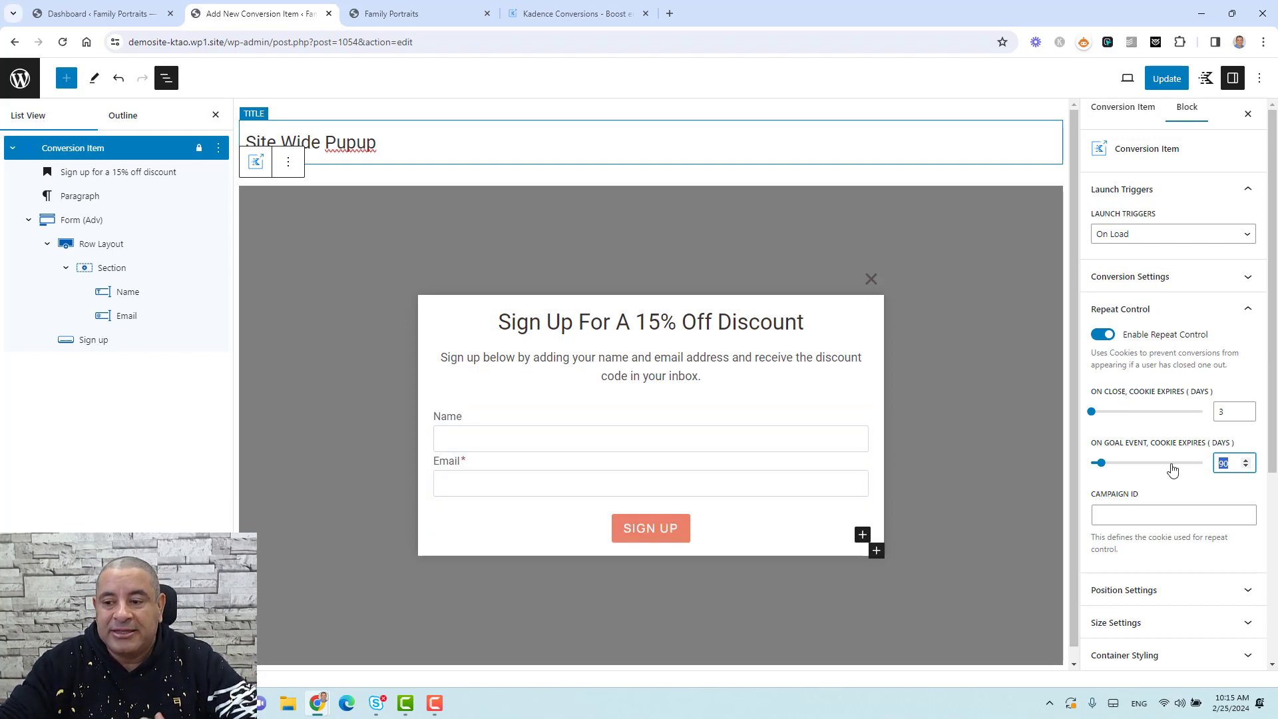
{"action": "left_click", "coordinate": [1141, 322]}
Keep the popup's horizontal alignment at Center after briefly trying Left
{"action": "left_click", "coordinate": [1144, 347]}
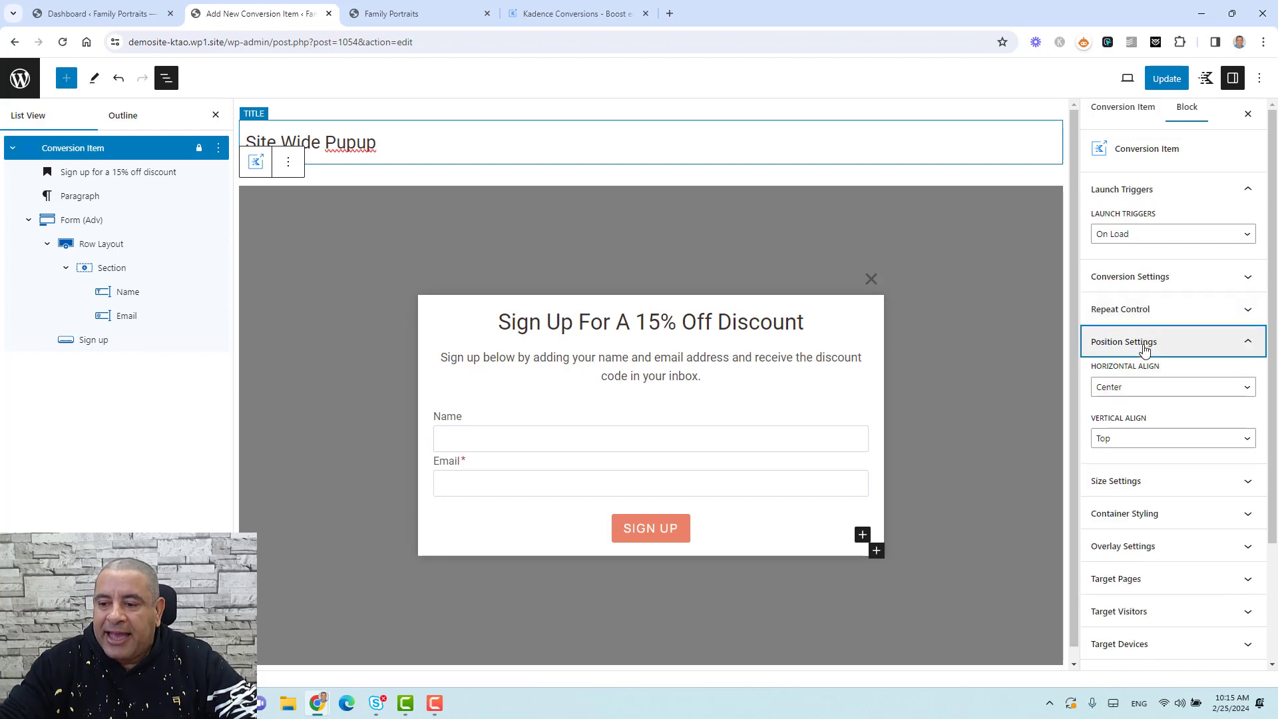
{"action": "left_click", "coordinate": [1151, 392]}
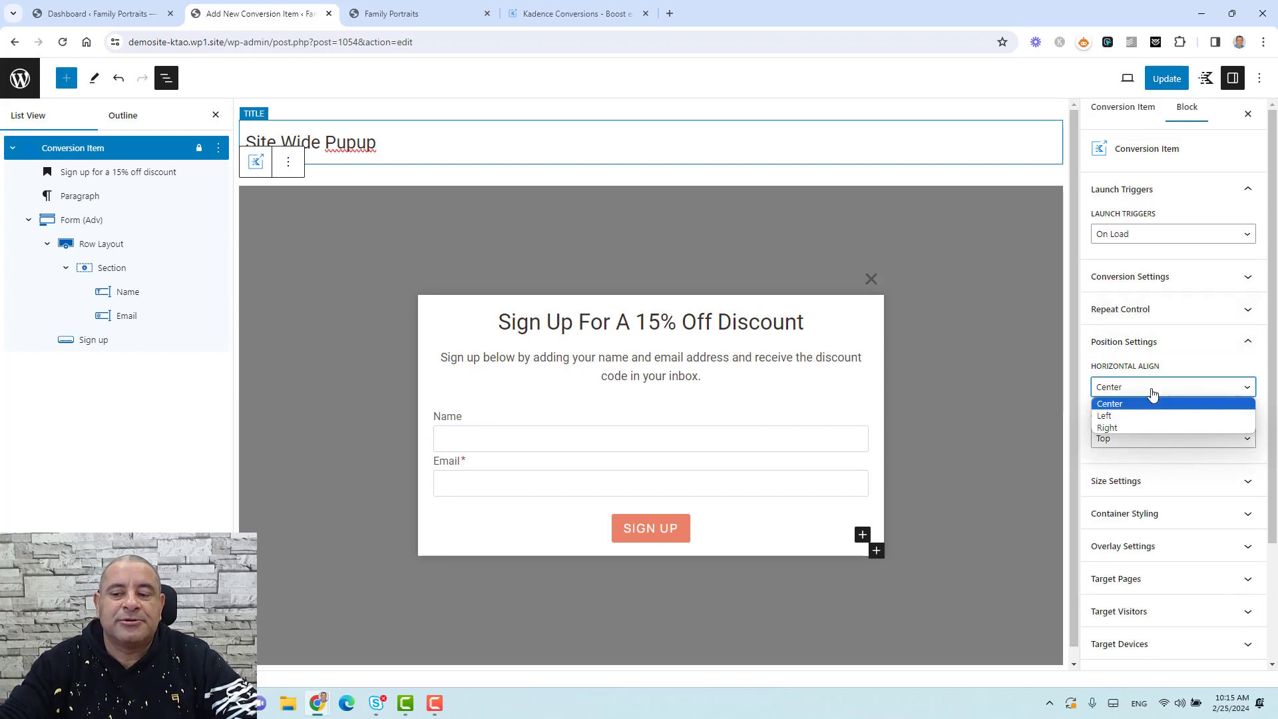
{"action": "left_click", "coordinate": [1158, 415]}
{"action": "left_click", "coordinate": [1159, 392]}
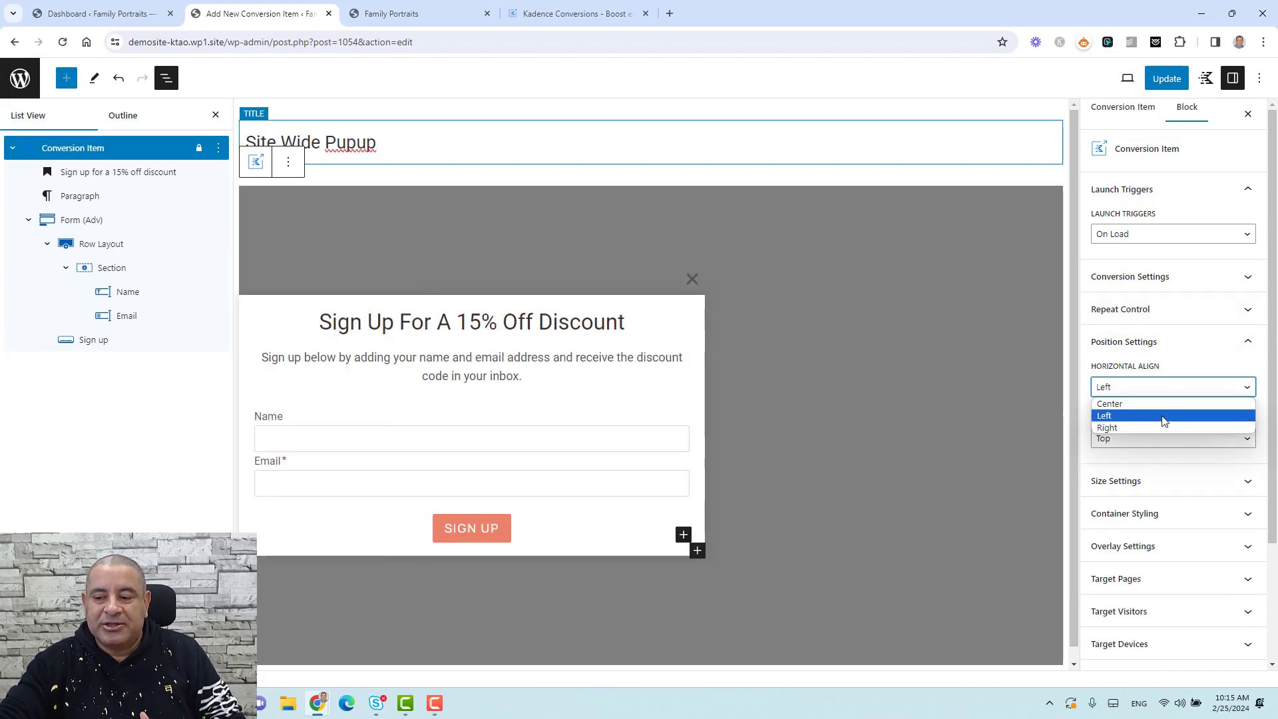
{"action": "left_click", "coordinate": [1161, 404]}
{"action": "left_click", "coordinate": [1162, 348]}
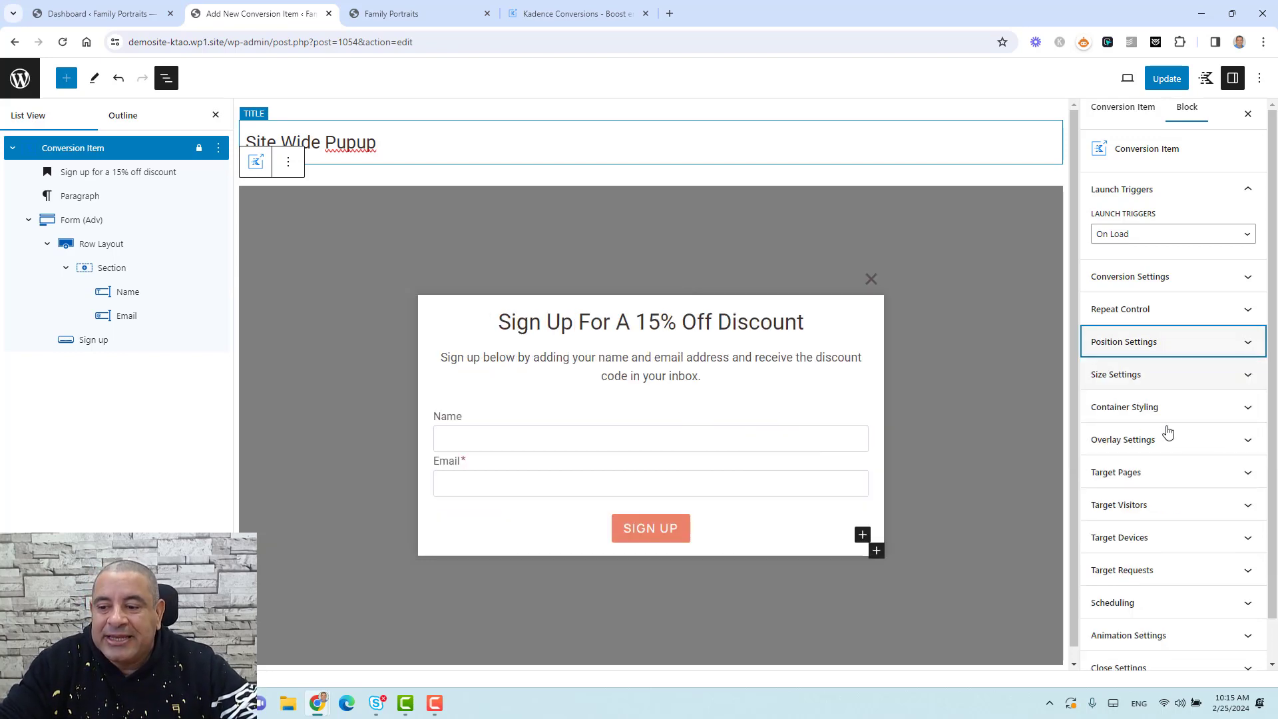
Expand Target Pages with Show On left at Entire Site
{"action": "left_click", "coordinate": [1165, 478]}
{"action": "scroll", "coordinate": [1164, 476], "scroll_direction": "down", "scroll_amount": 3}
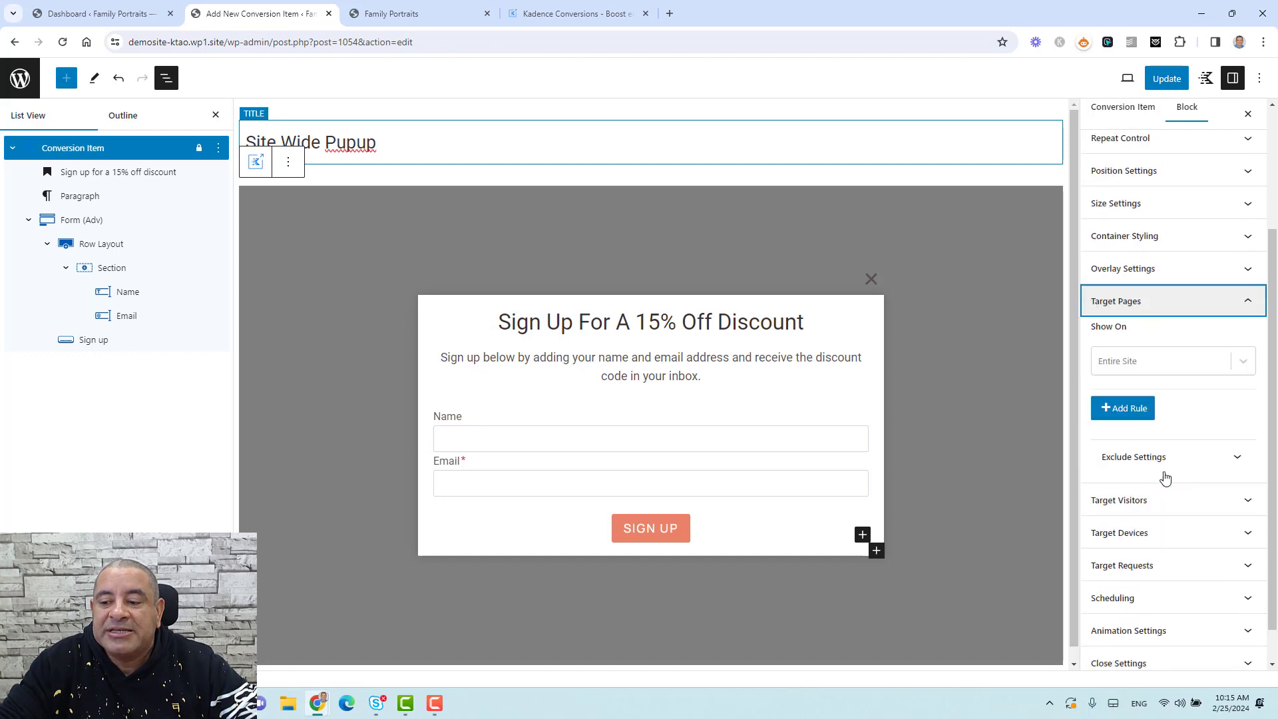
{"action": "left_click", "coordinate": [1196, 336]}
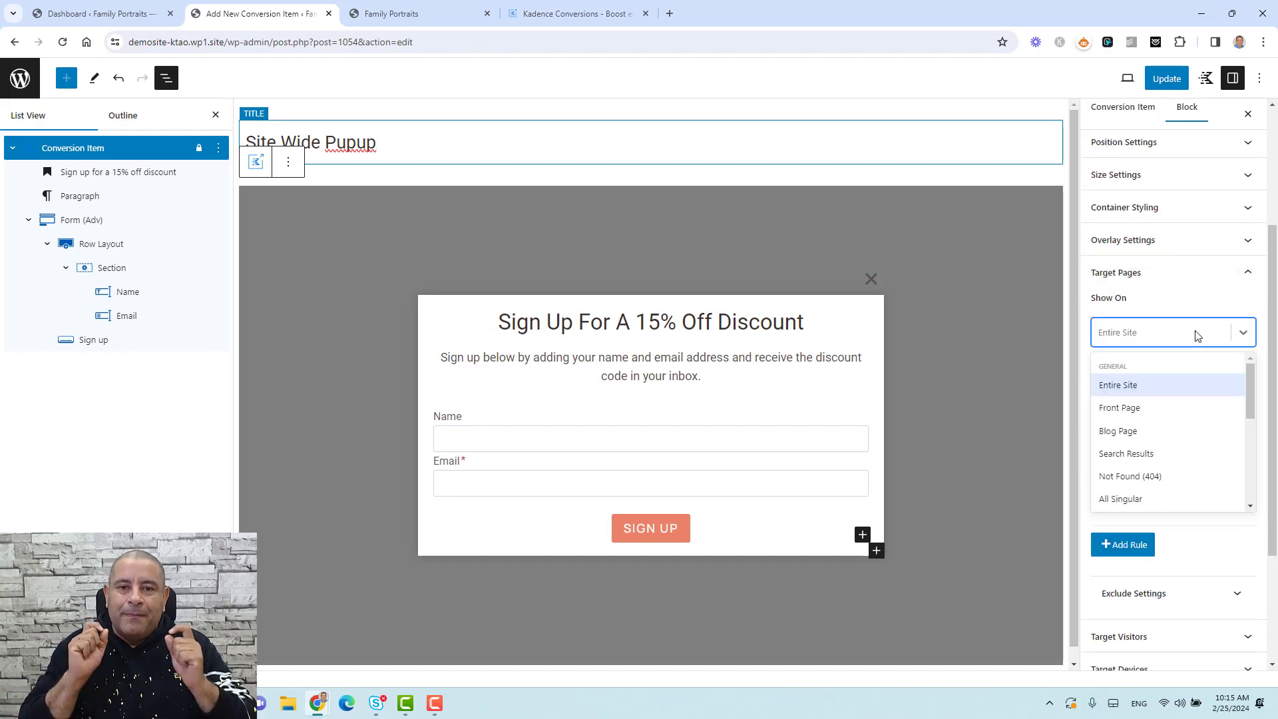
{"action": "left_click", "coordinate": [1173, 381]}
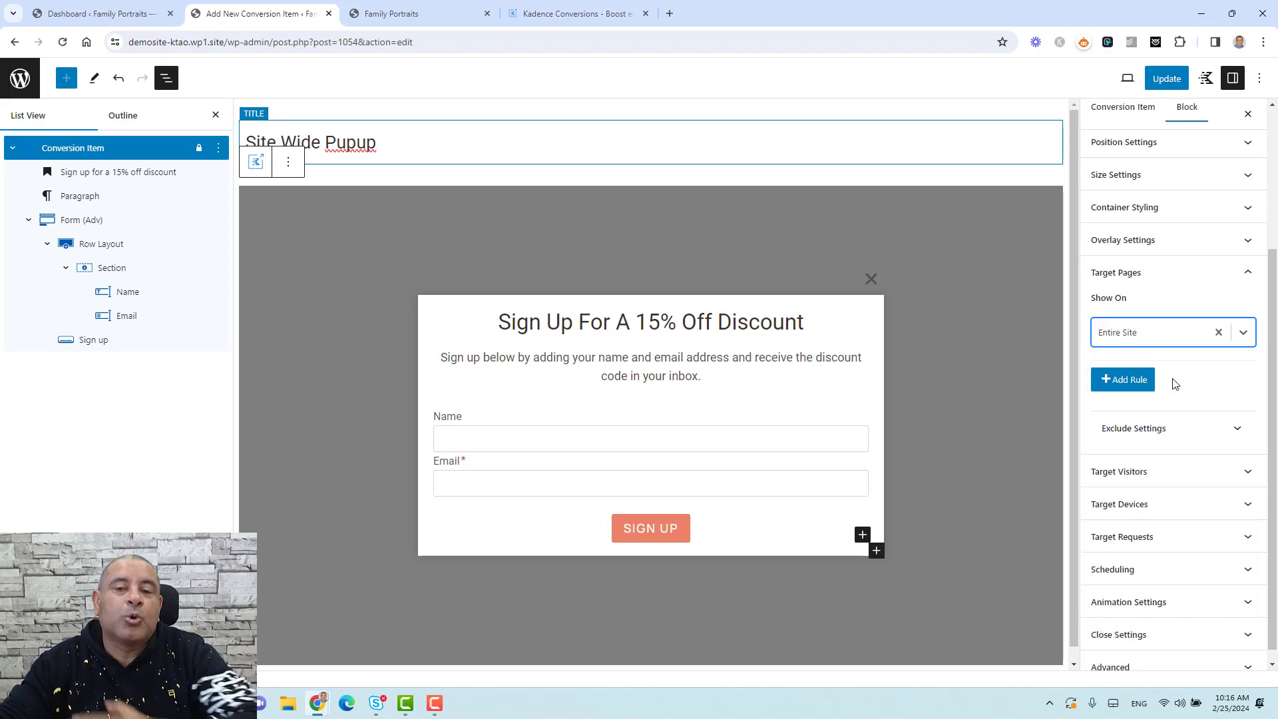
Try All Singular and Single Posts as Show On targets
{"action": "left_click", "coordinate": [1177, 343]}
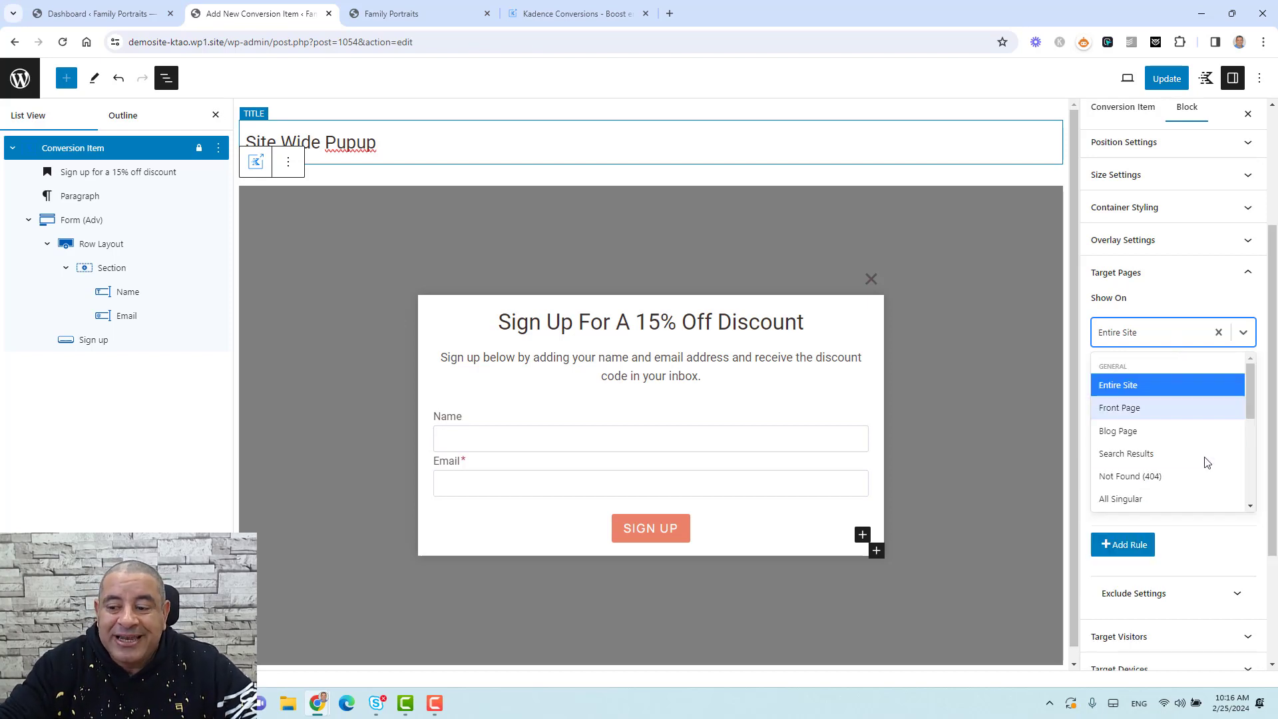
{"action": "left_click", "coordinate": [1161, 499]}
{"action": "left_click", "coordinate": [1166, 343]}
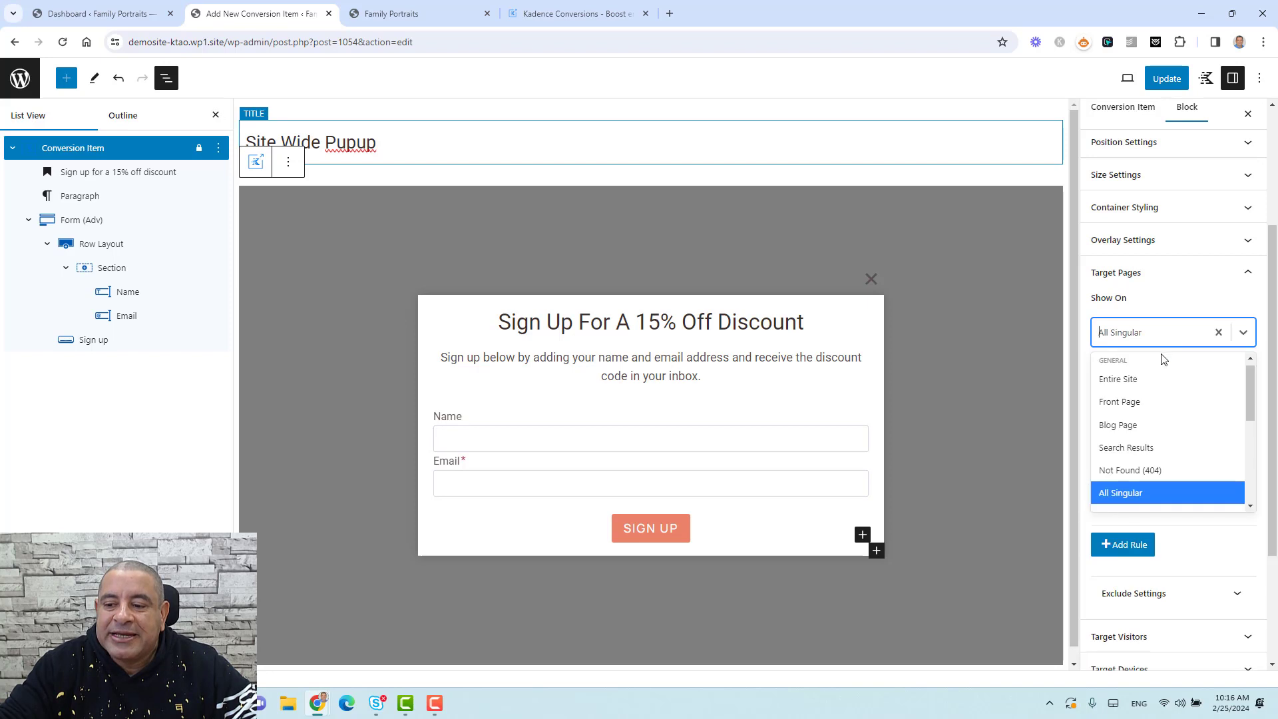
{"action": "scroll", "coordinate": [1170, 448], "scroll_direction": "down", "scroll_amount": 2}
{"action": "scroll", "coordinate": [1171, 449], "scroll_direction": "down", "scroll_amount": 2}
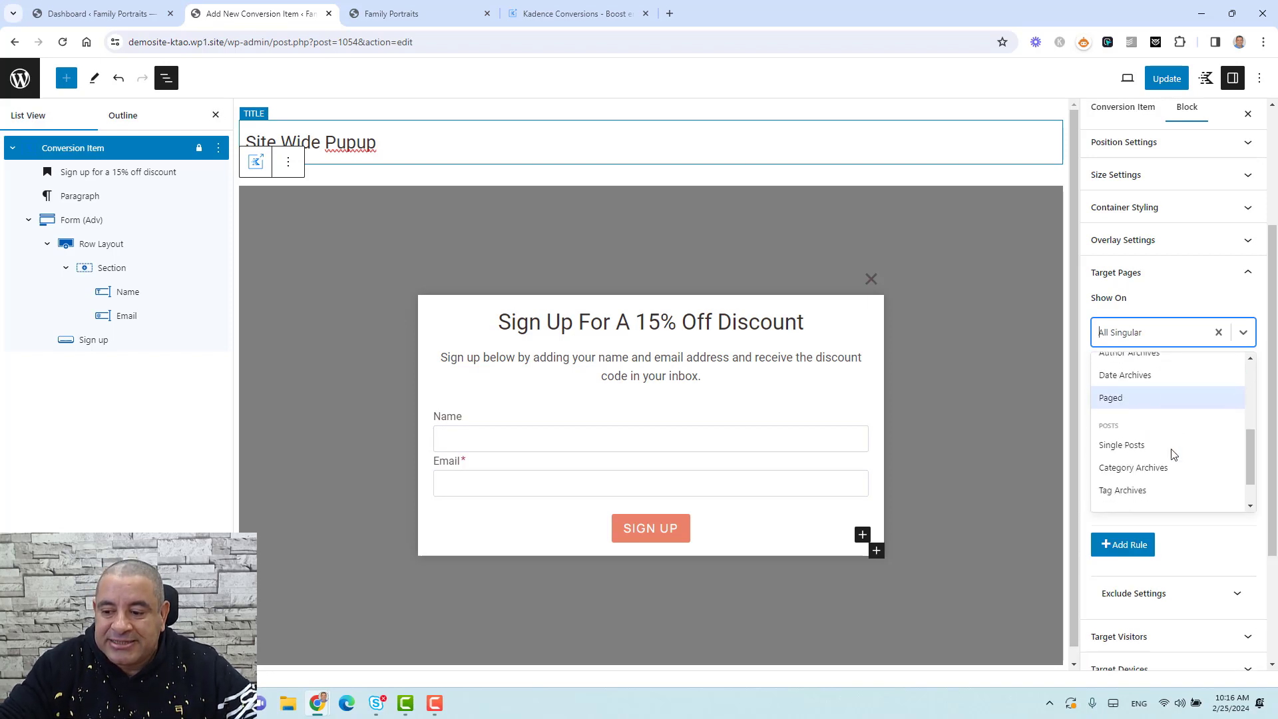
{"action": "left_click", "coordinate": [1167, 429]}
{"action": "left_click", "coordinate": [1173, 388]}
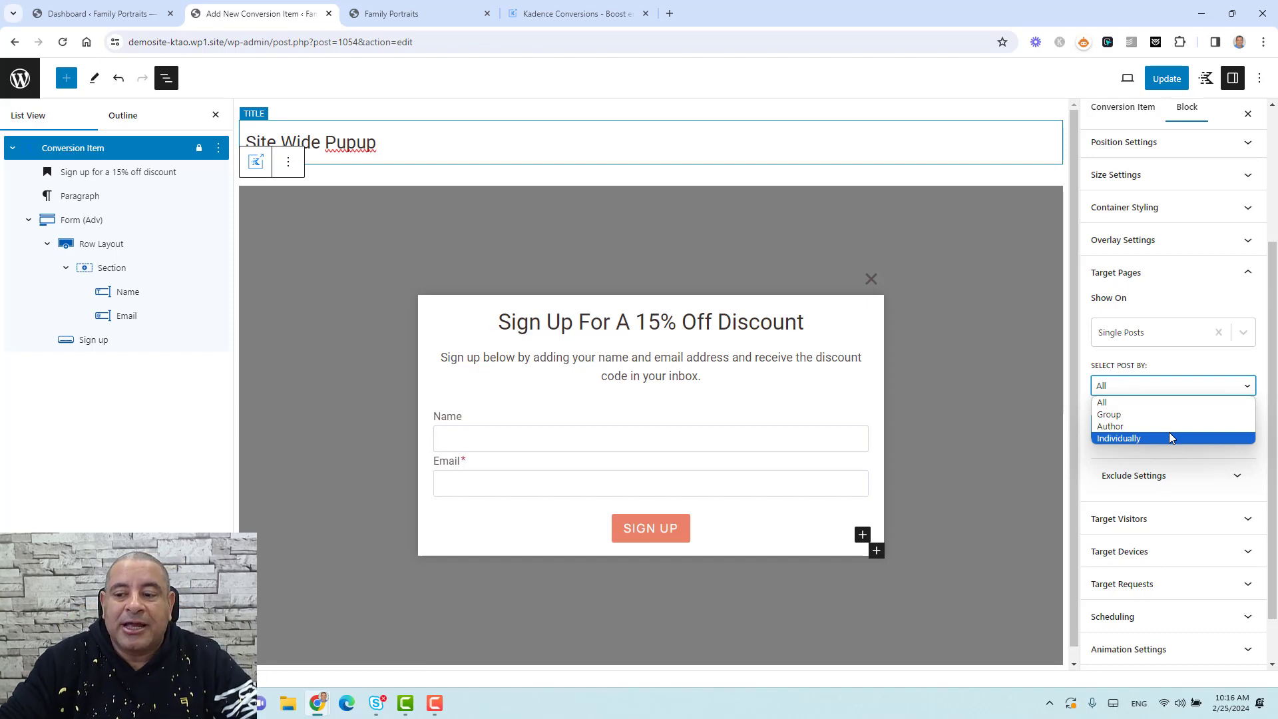
Clear the rule and set Show On back to Entire Site
{"action": "left_click", "coordinate": [1218, 332]}
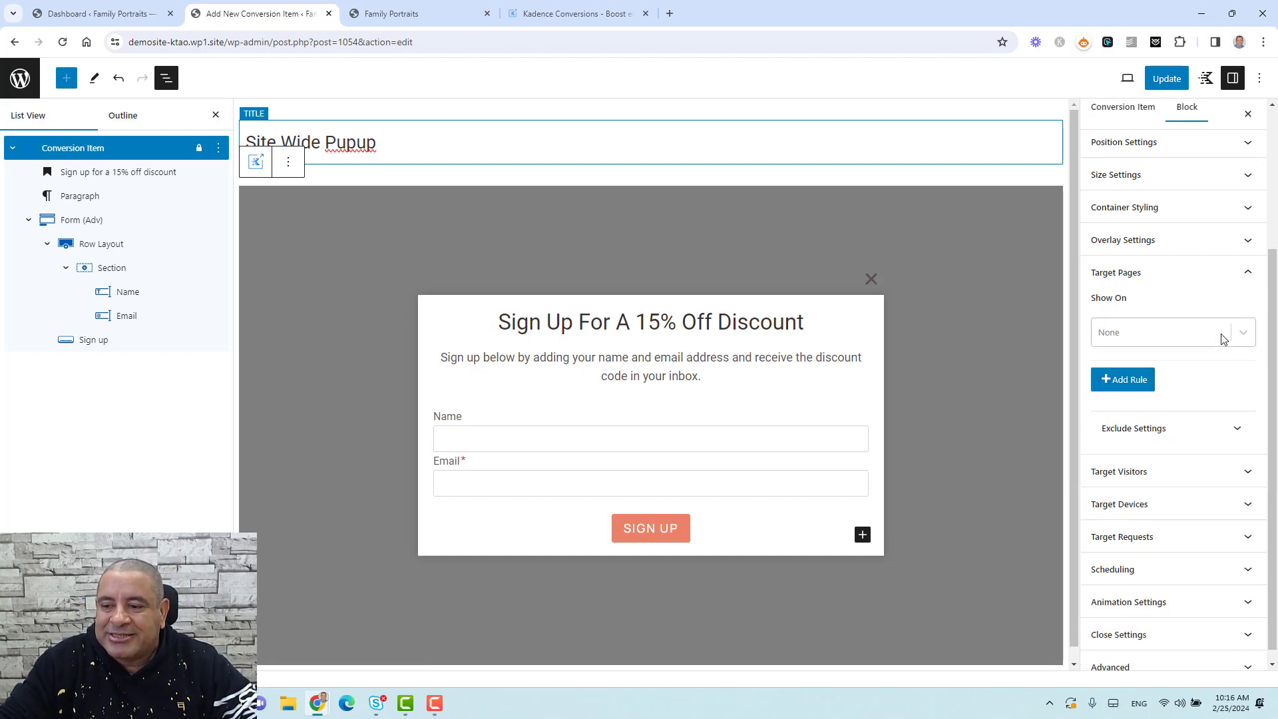
{"action": "left_click", "coordinate": [1211, 339]}
{"action": "left_click", "coordinate": [1180, 383]}
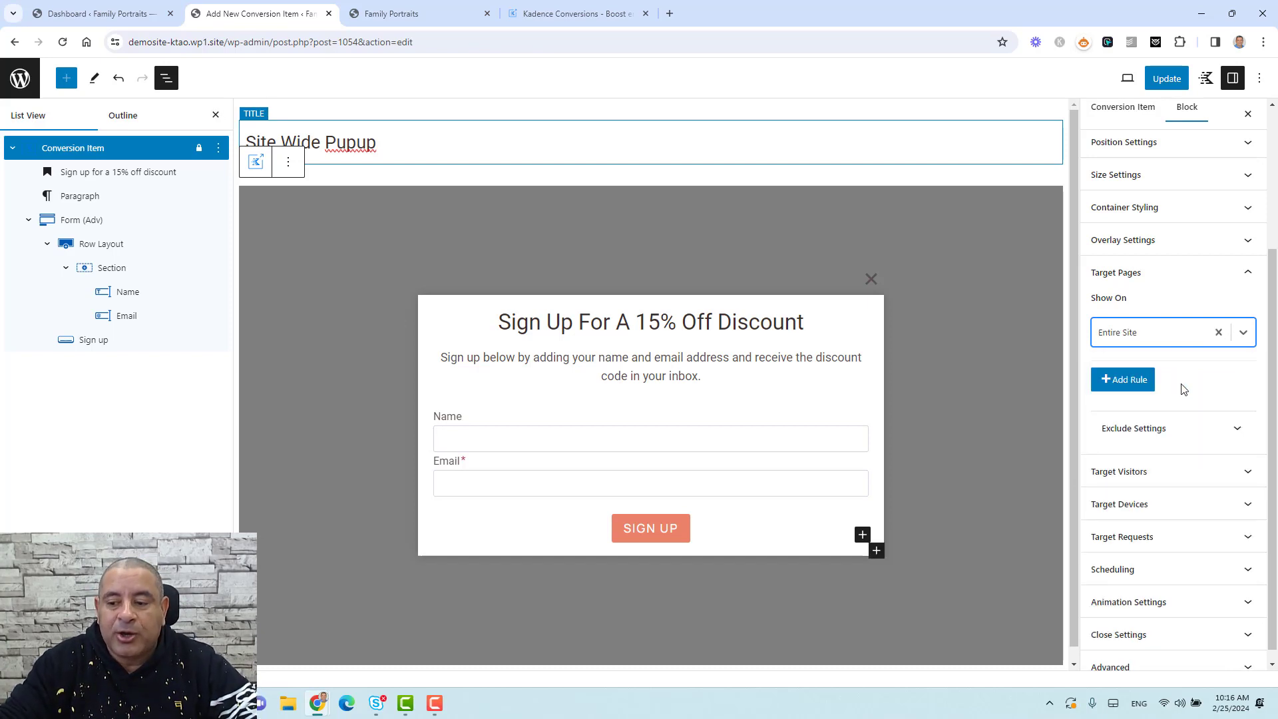
Add a Hide On rule for Single Pages with pages selected individually
{"action": "left_click", "coordinate": [1180, 444]}
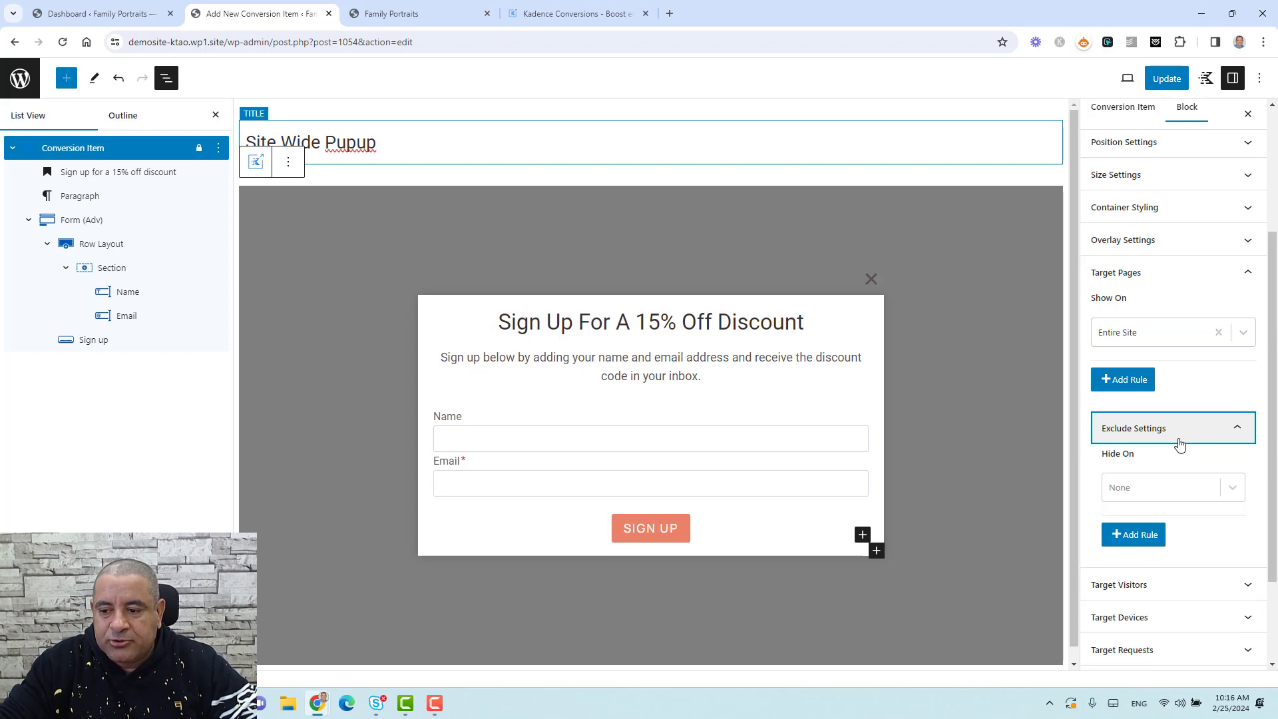
{"action": "left_click", "coordinate": [1180, 498]}
{"action": "scroll", "coordinate": [1181, 576], "scroll_direction": "down", "scroll_amount": 5}
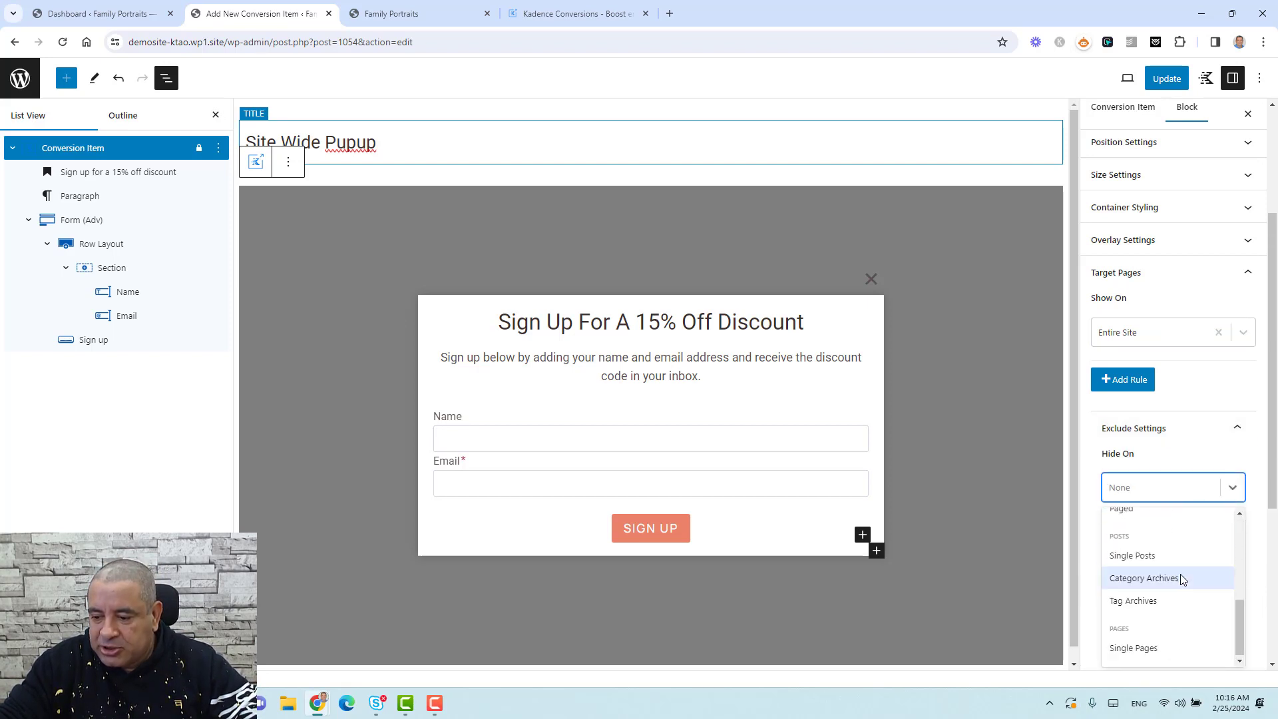
{"action": "left_click", "coordinate": [1169, 648]}
{"action": "left_click", "coordinate": [1192, 542]}
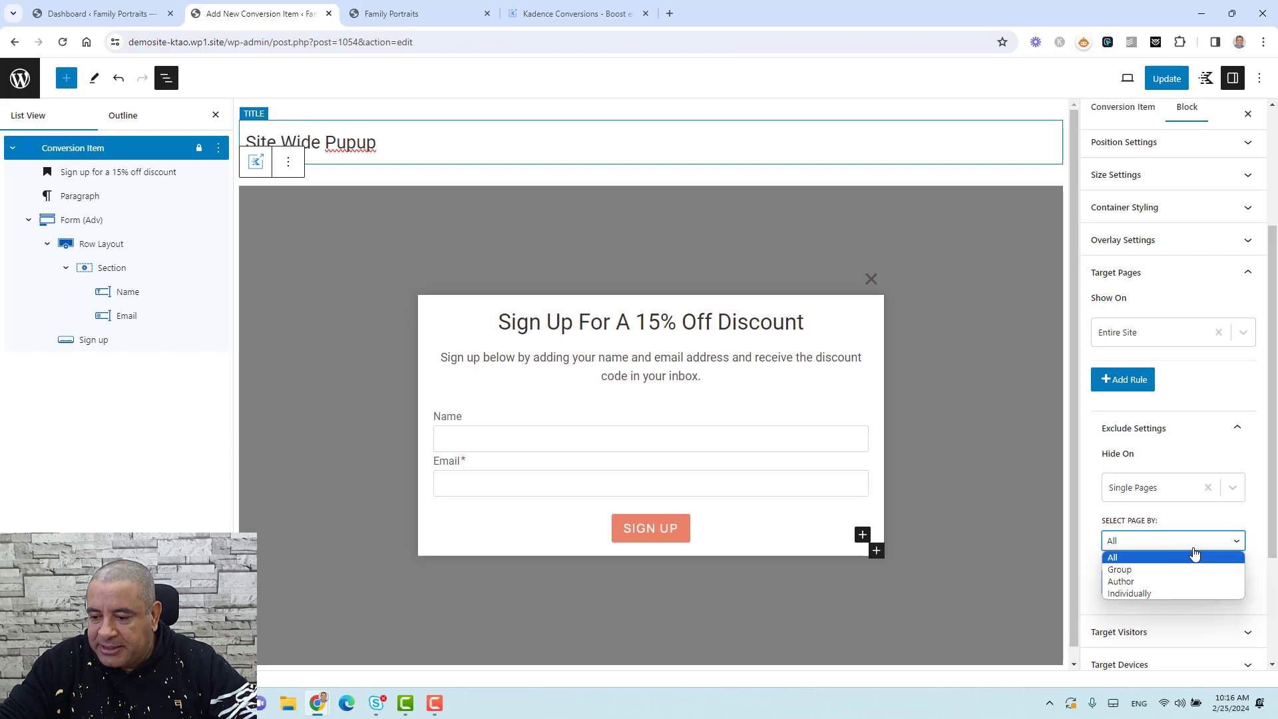
{"action": "left_click", "coordinate": [1171, 592]}
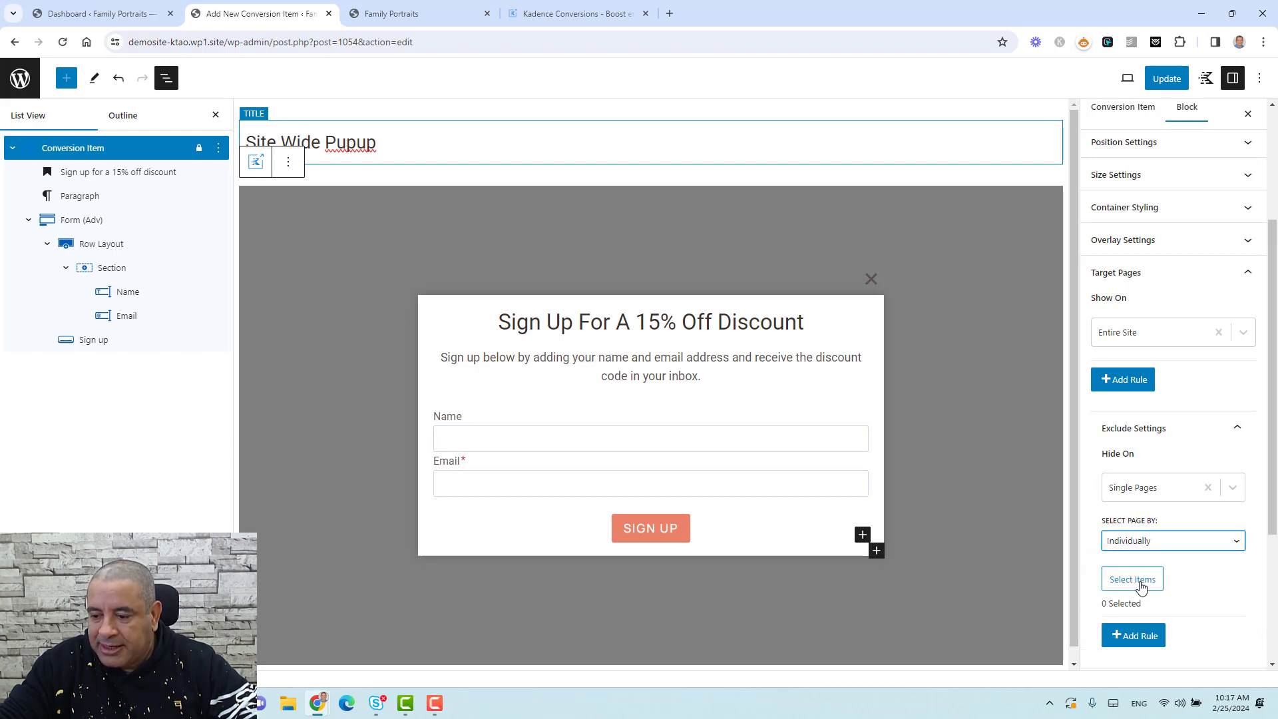
Choose only the Contact page as the excluded page
{"action": "left_click", "coordinate": [1141, 585]}
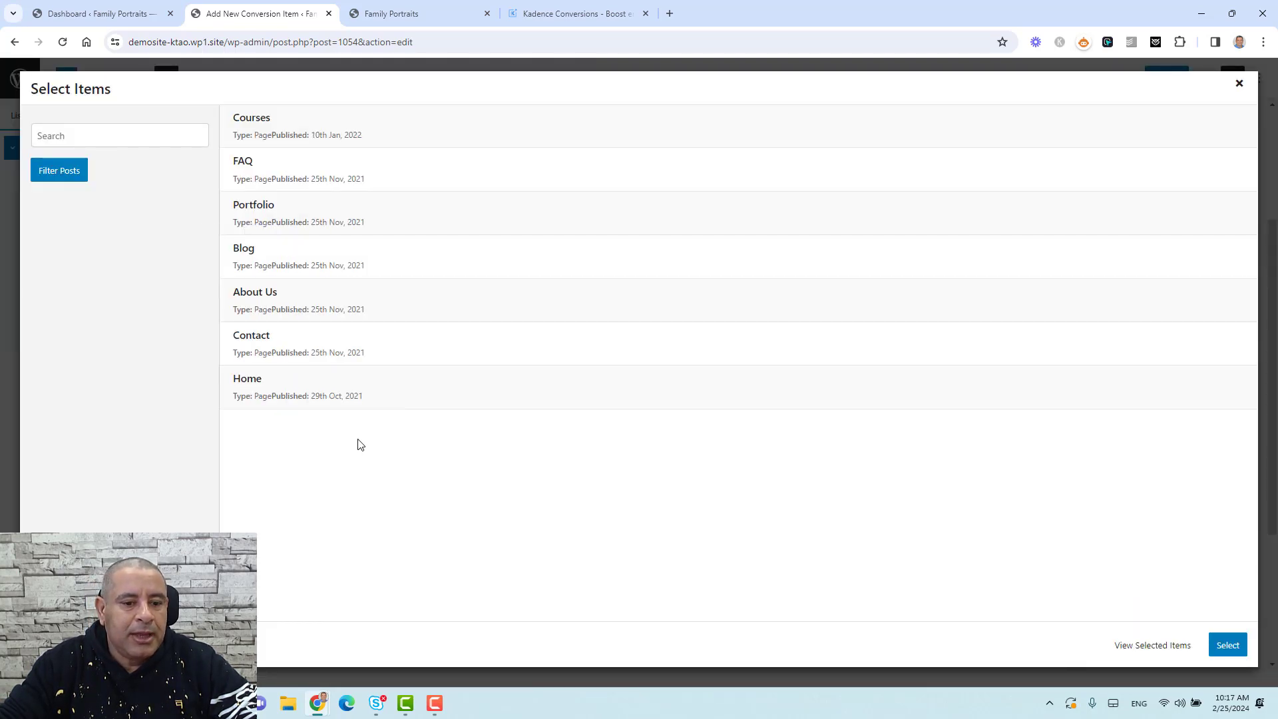
{"action": "left_click", "coordinate": [292, 213]}
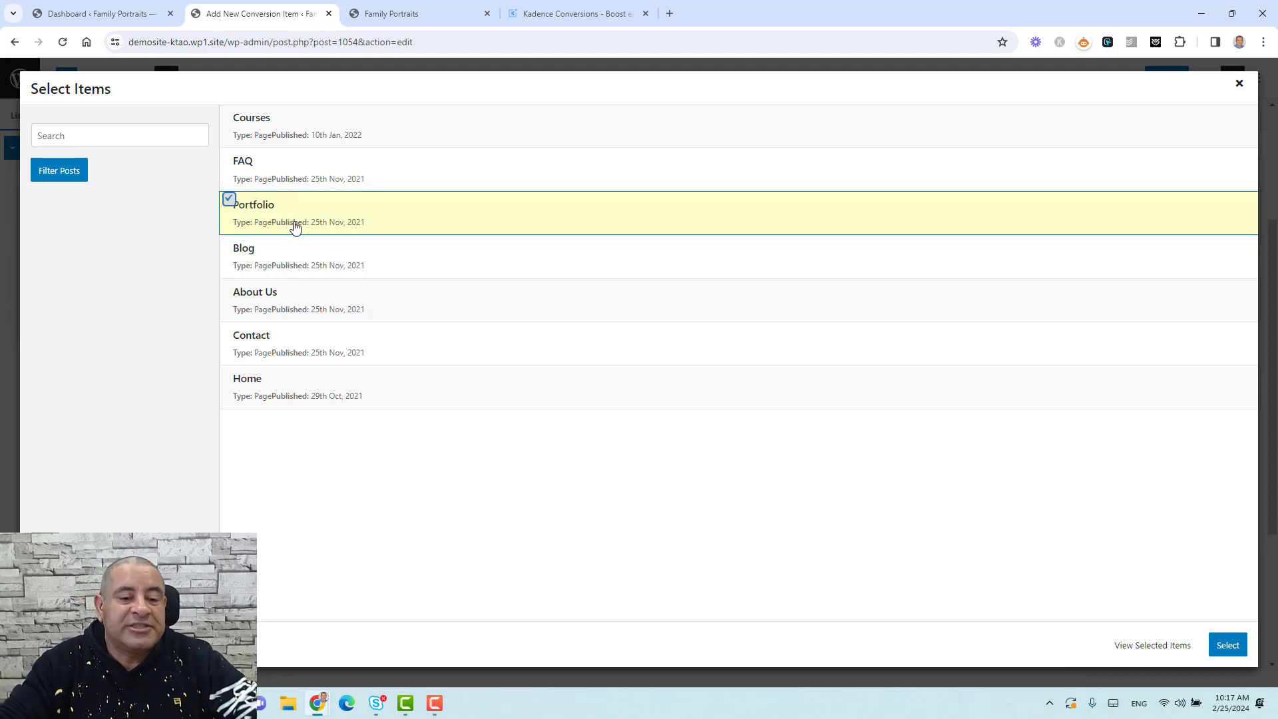
{"action": "left_click", "coordinate": [323, 352]}
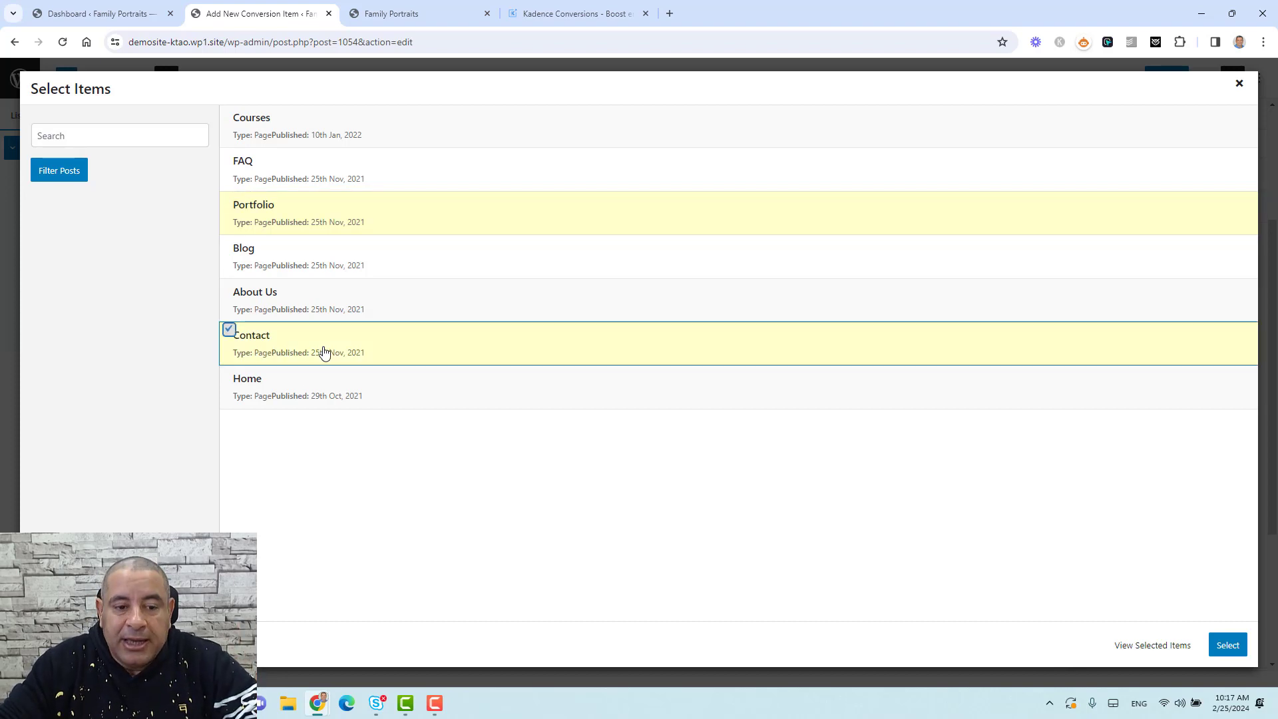
{"action": "left_click", "coordinate": [360, 222]}
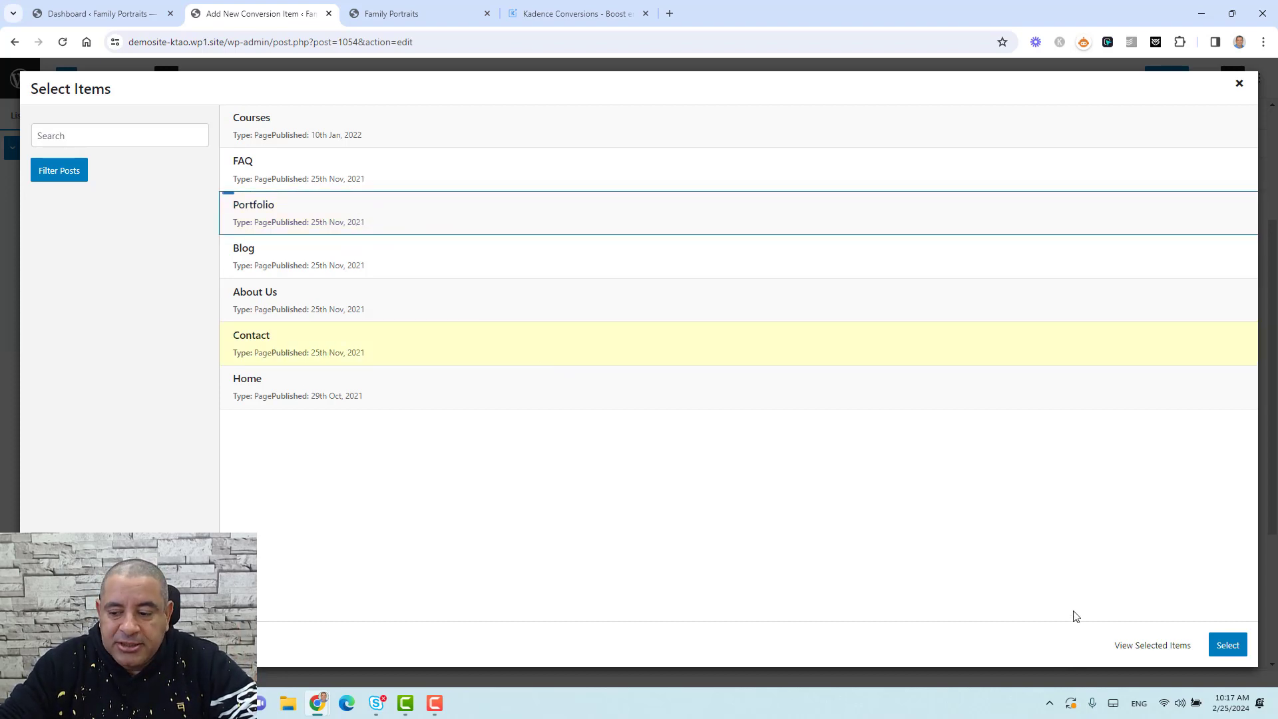
{"action": "left_click", "coordinate": [1227, 651]}
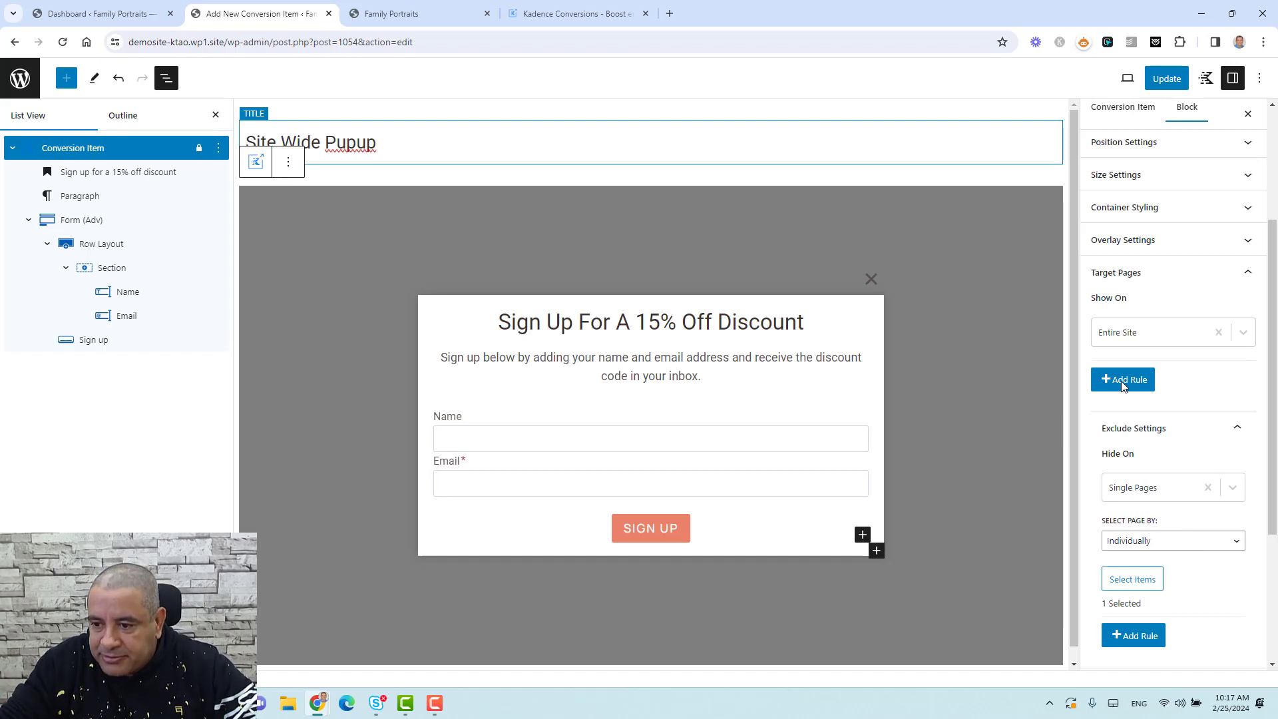
{"action": "left_click", "coordinate": [1161, 276]}
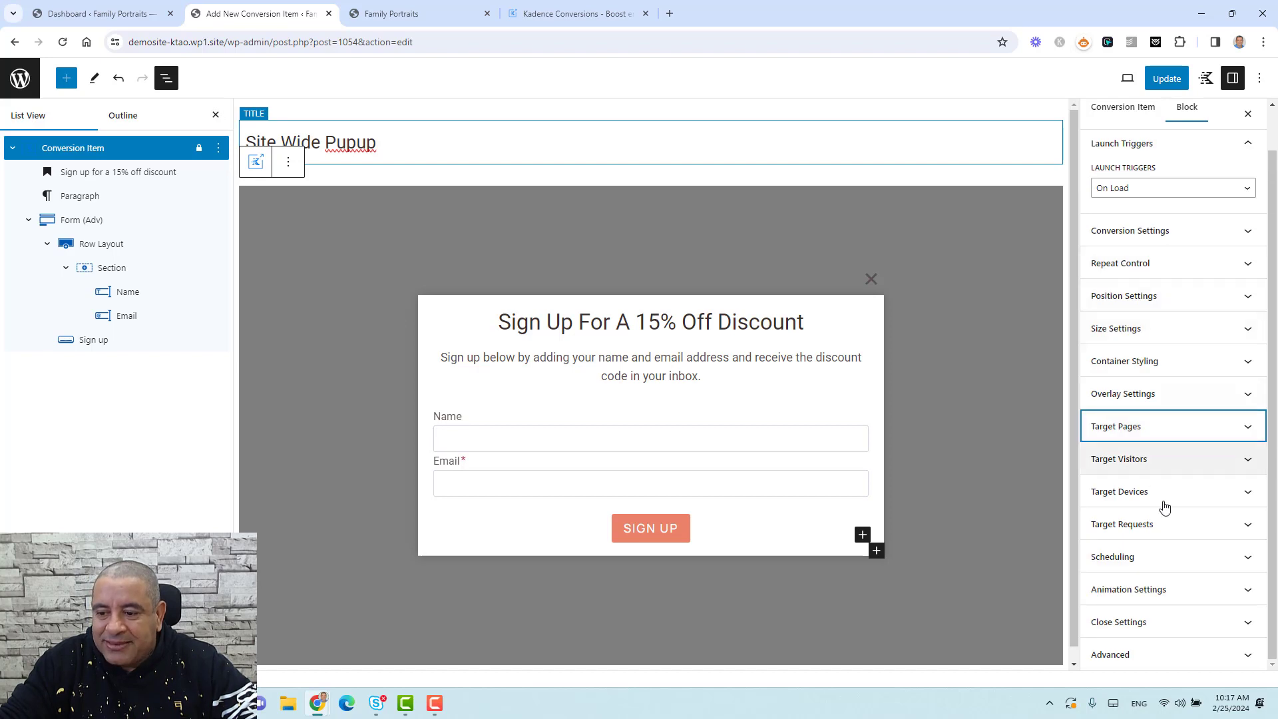
Expand Target Visitors, showing Visible to All Users and hidden to no one
{"action": "left_click", "coordinate": [1166, 463]}
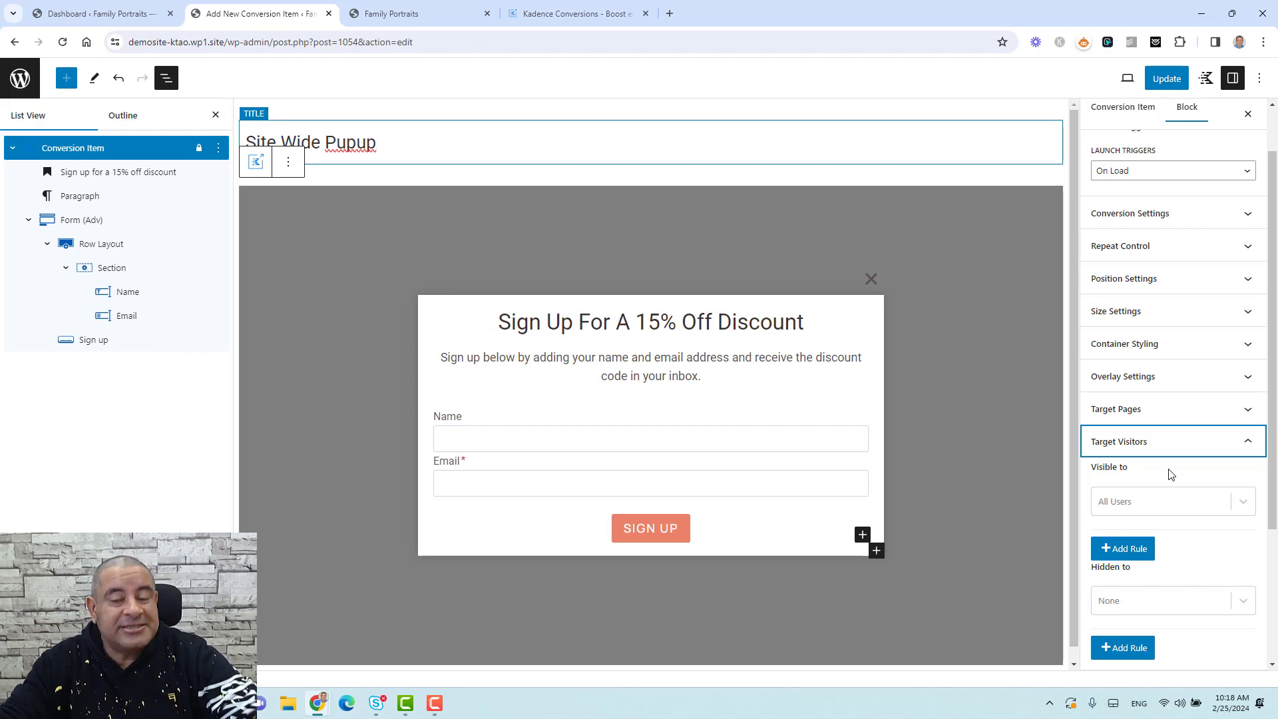
Leave Show on Device at All, review Target Requests, and expand the Scheduling section
{"action": "left_click", "coordinate": [1182, 445]}
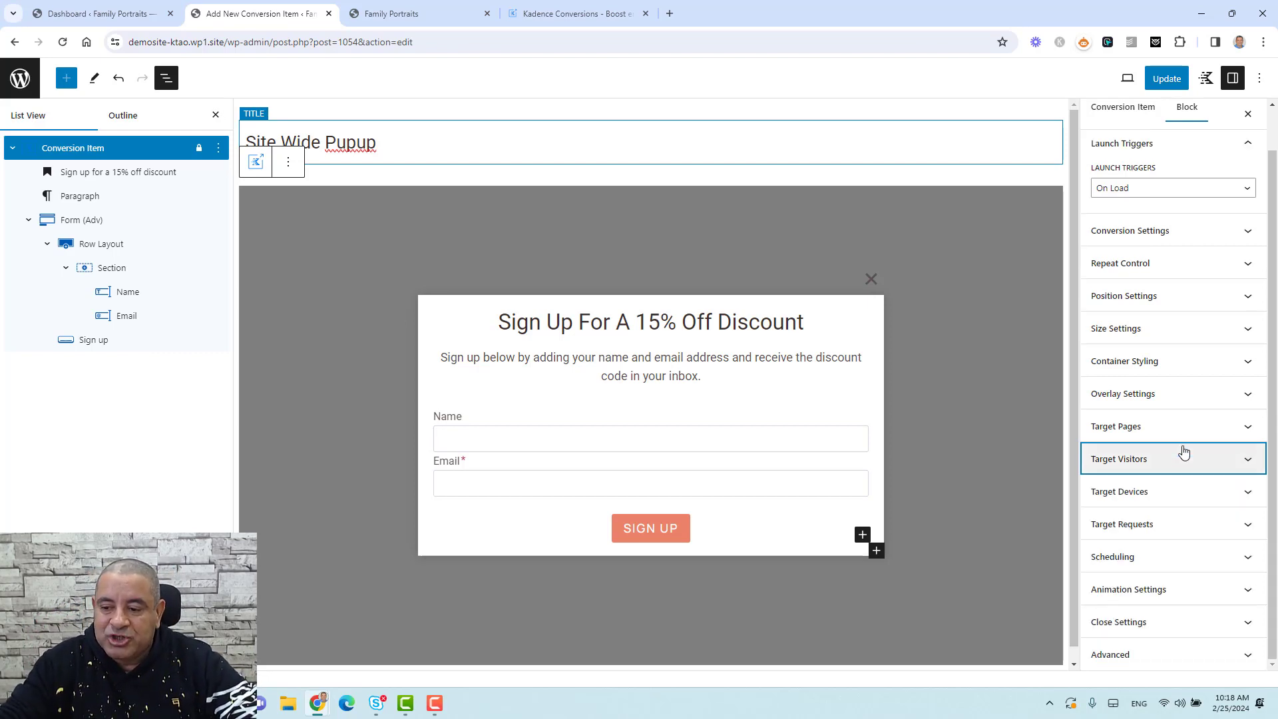
{"action": "left_click", "coordinate": [1172, 495]}
{"action": "scroll", "coordinate": [1172, 500], "scroll_direction": "down", "scroll_amount": 1}
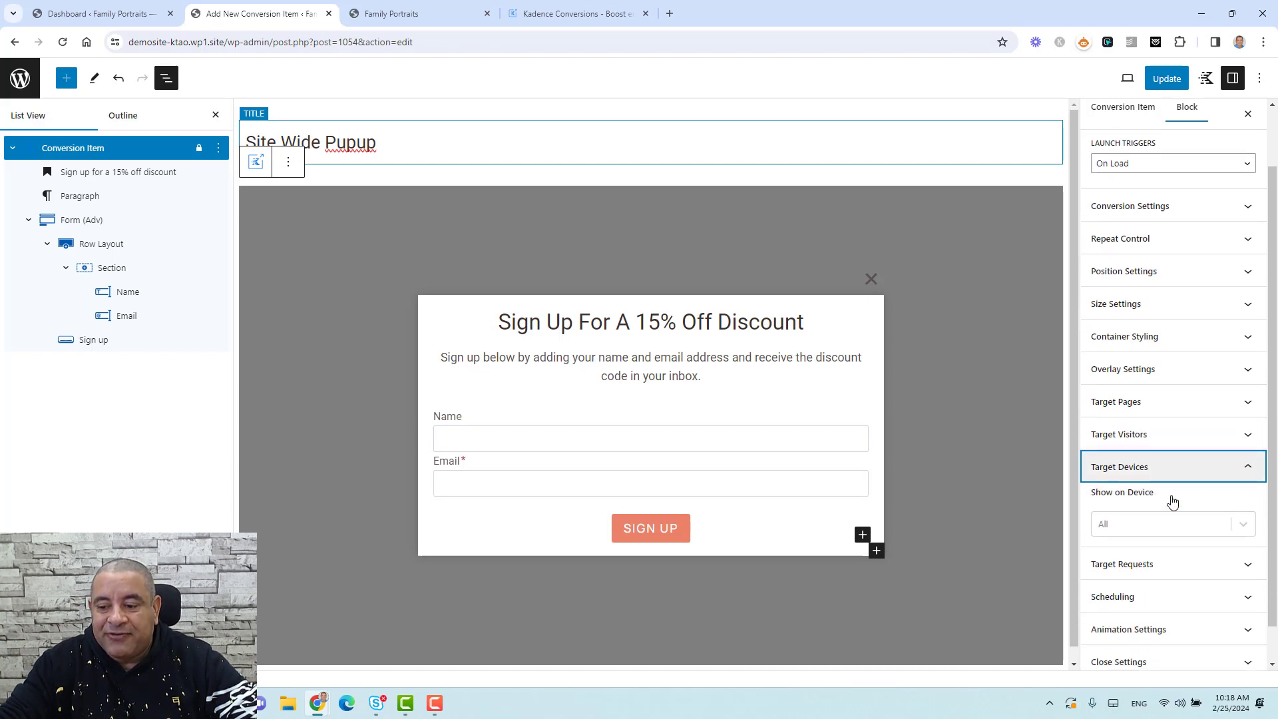
{"action": "left_click", "coordinate": [1173, 491]}
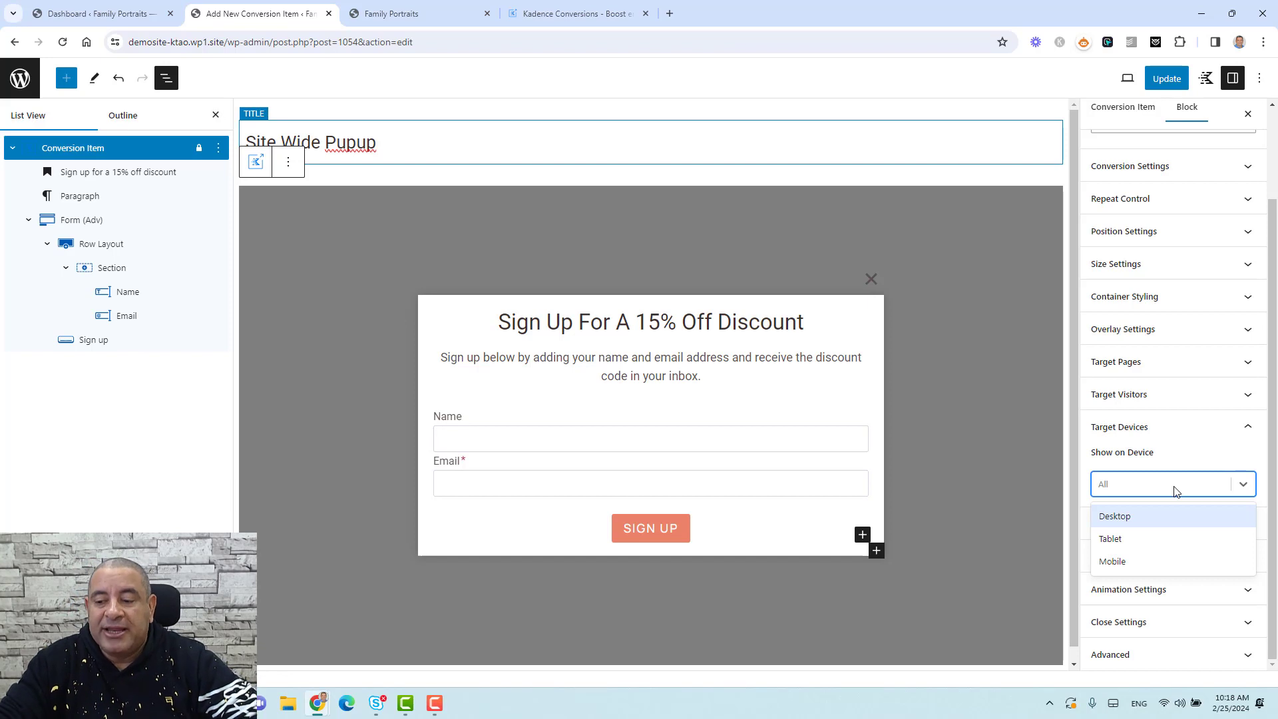
{"action": "left_click", "coordinate": [1174, 492]}
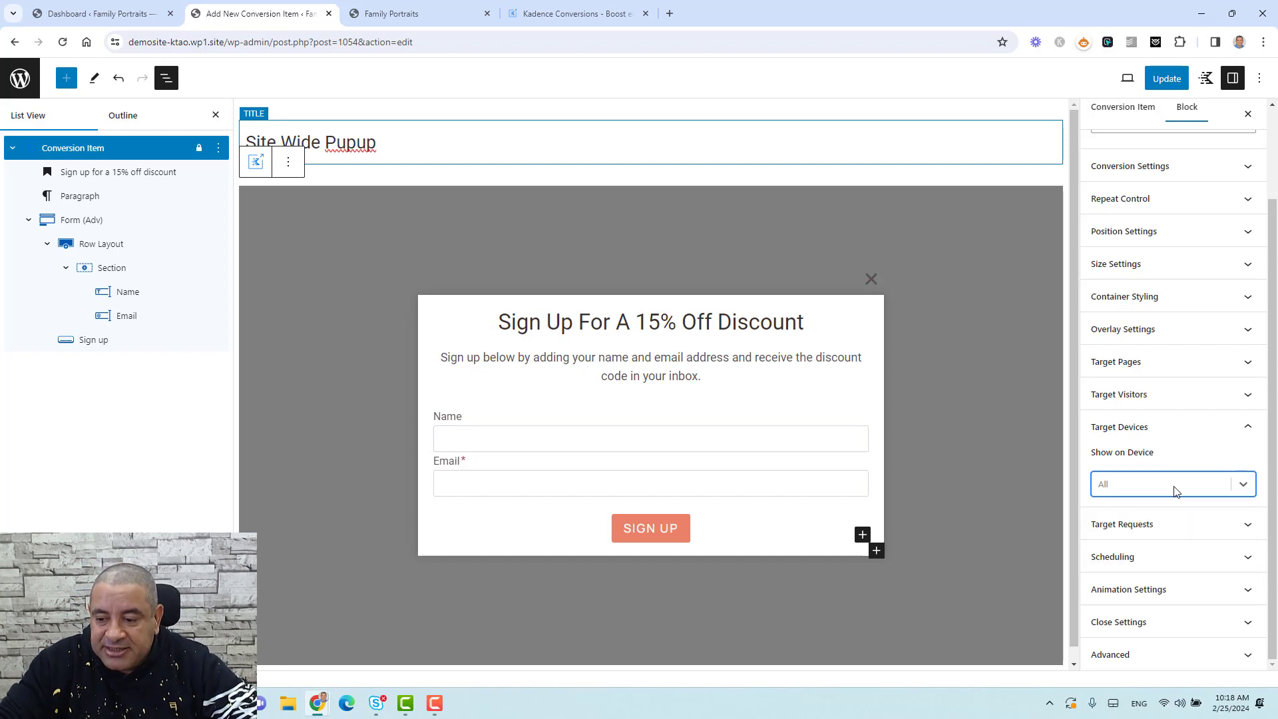
{"action": "left_click", "coordinate": [1162, 539]}
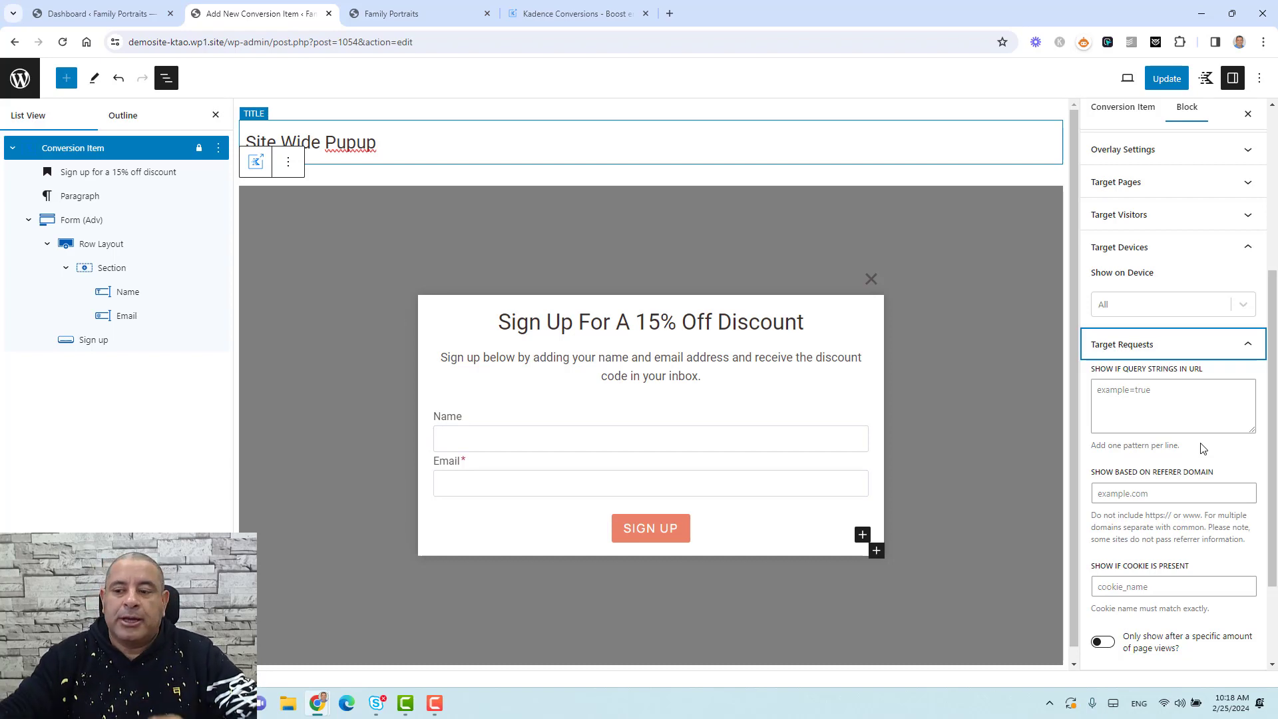
{"action": "left_click", "coordinate": [1185, 349]}
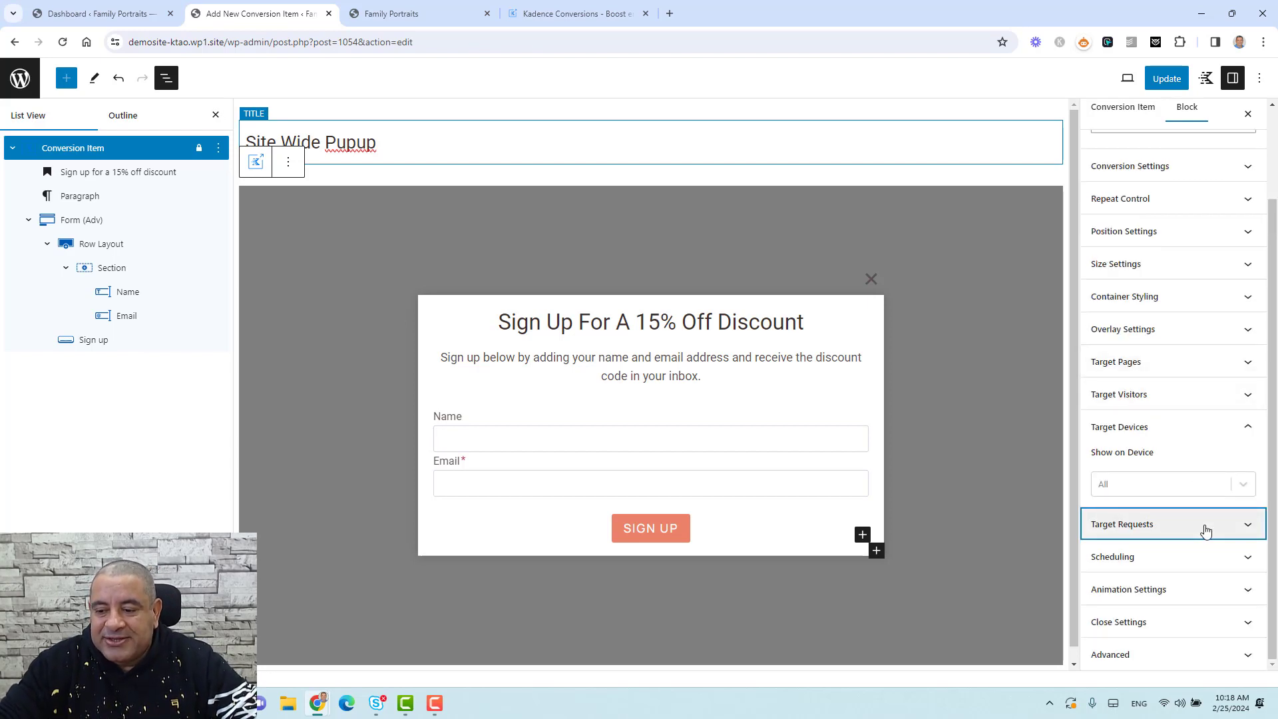
{"action": "left_click", "coordinate": [1192, 559]}
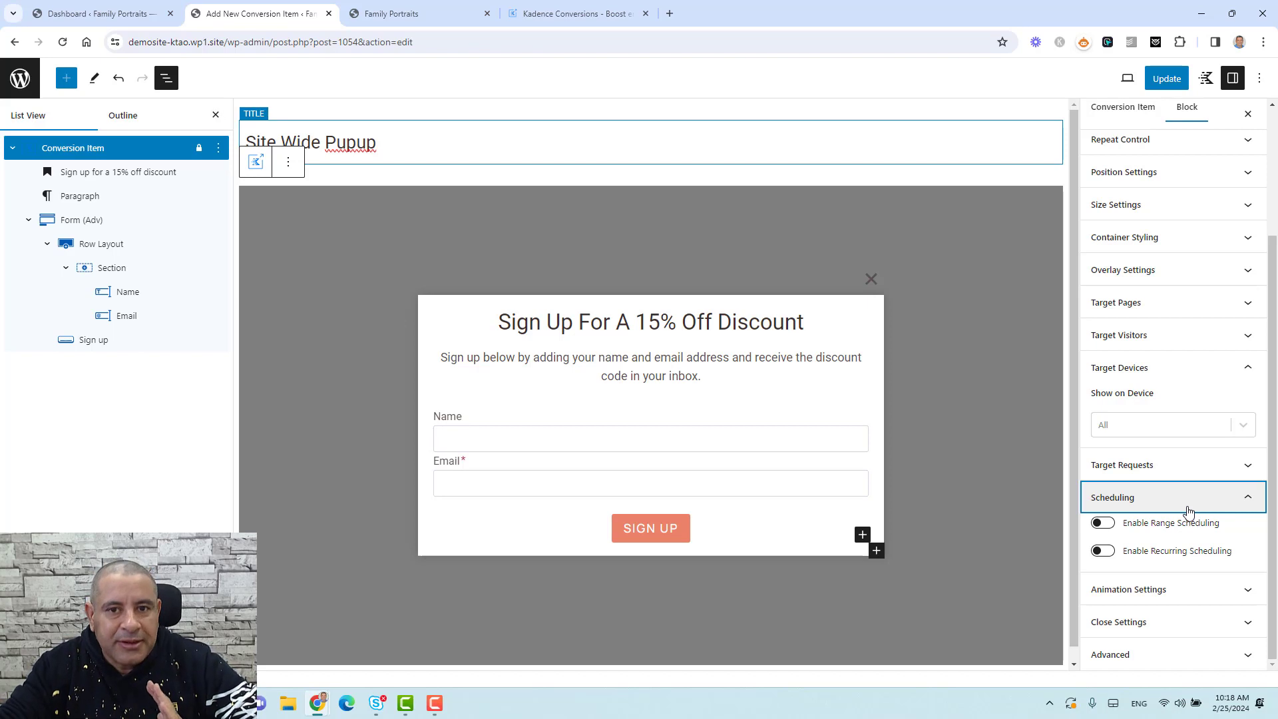
{"action": "left_click", "coordinate": [1104, 524]}
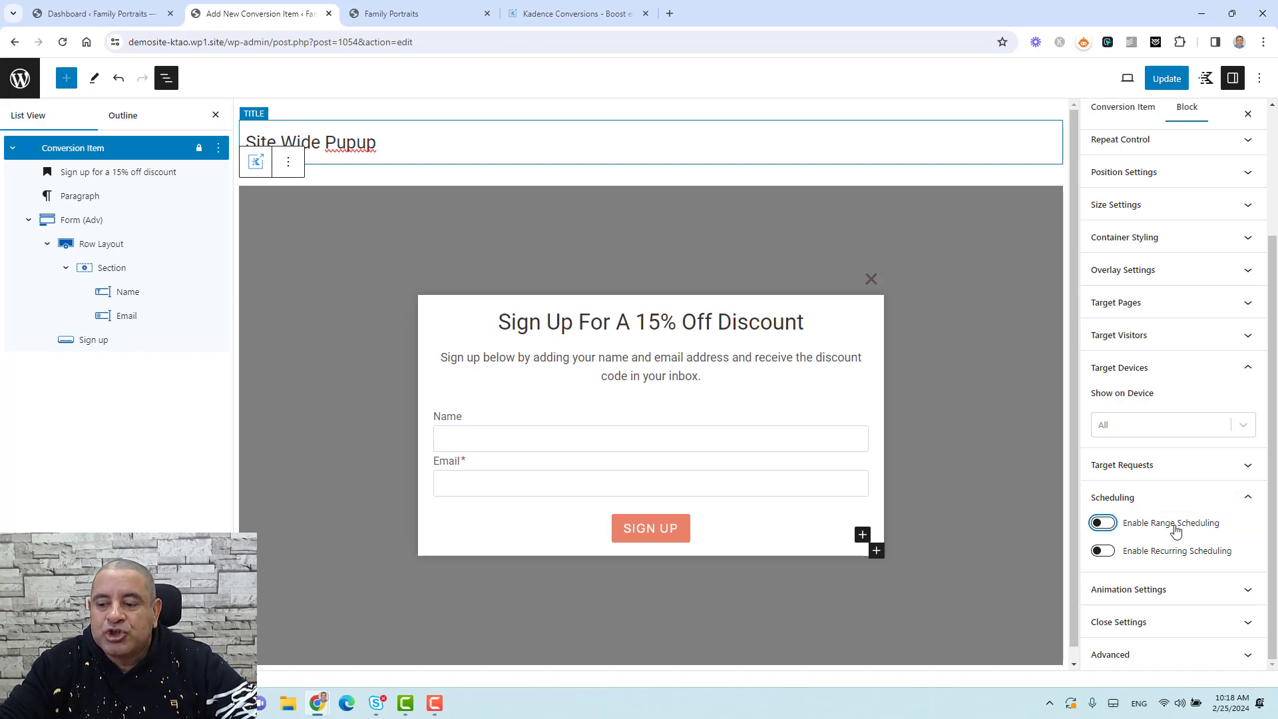
{"action": "scroll", "coordinate": [1212, 519], "scroll_direction": "down", "scroll_amount": 3}
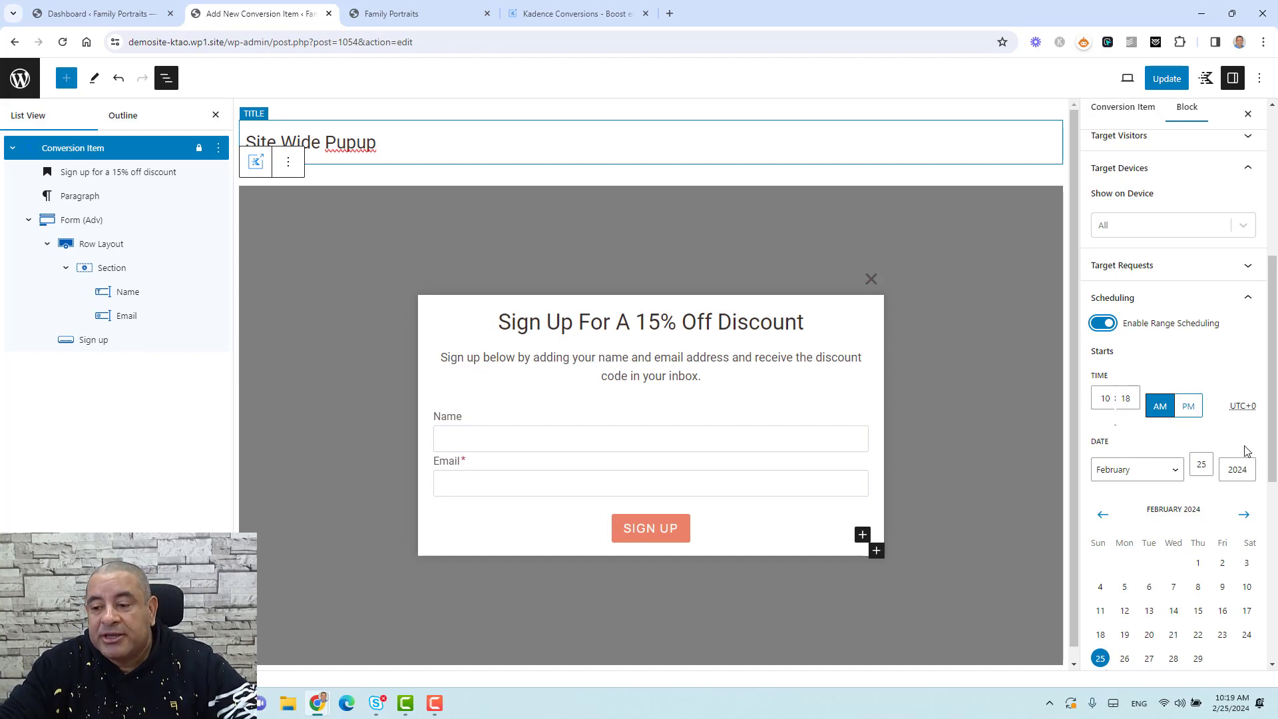
{"action": "left_click", "coordinate": [1100, 324]}
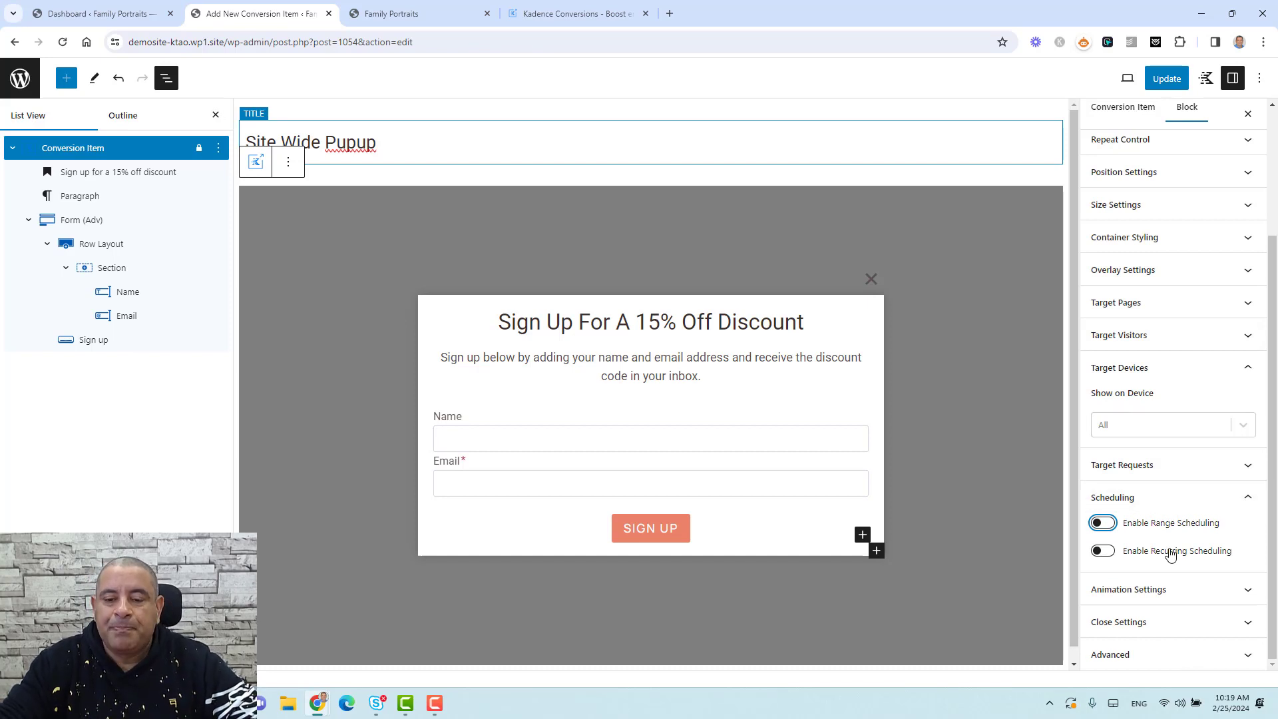
Set the overlay background colour to the dark preset #3A302D, keeping 0.5 opacity
{"action": "left_click", "coordinate": [1138, 271]}
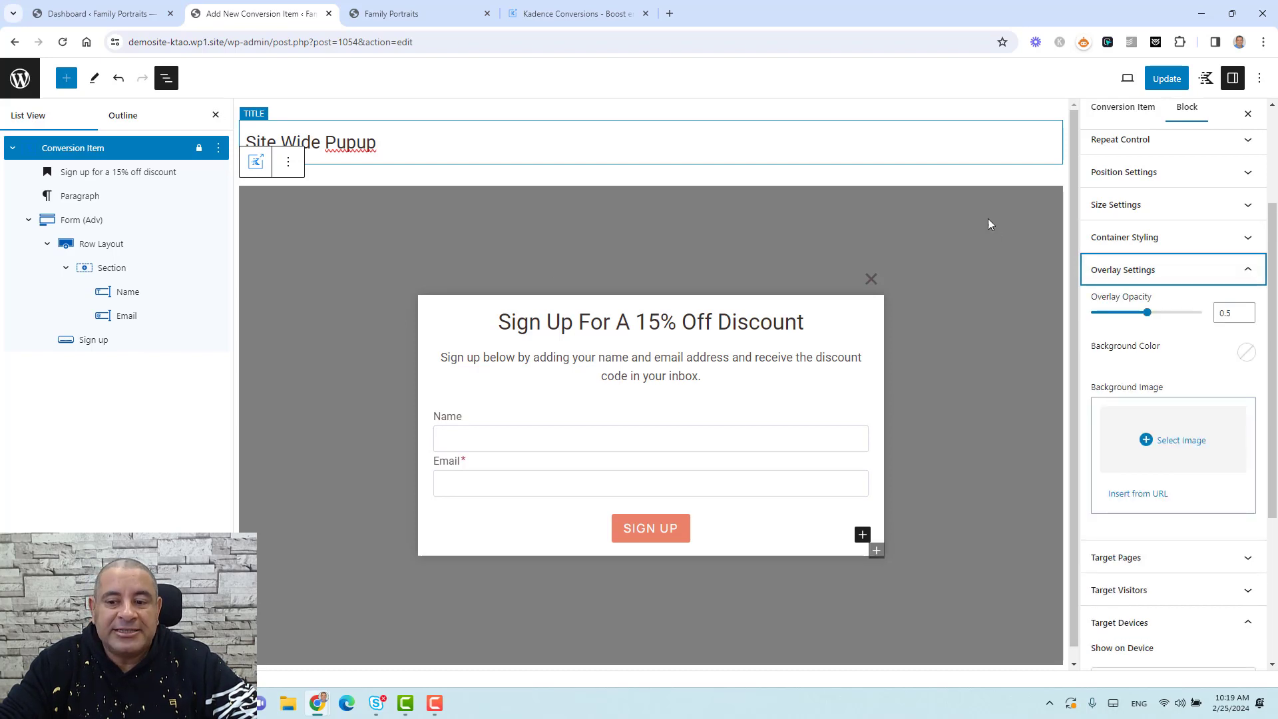
{"action": "left_click", "coordinate": [1246, 352]}
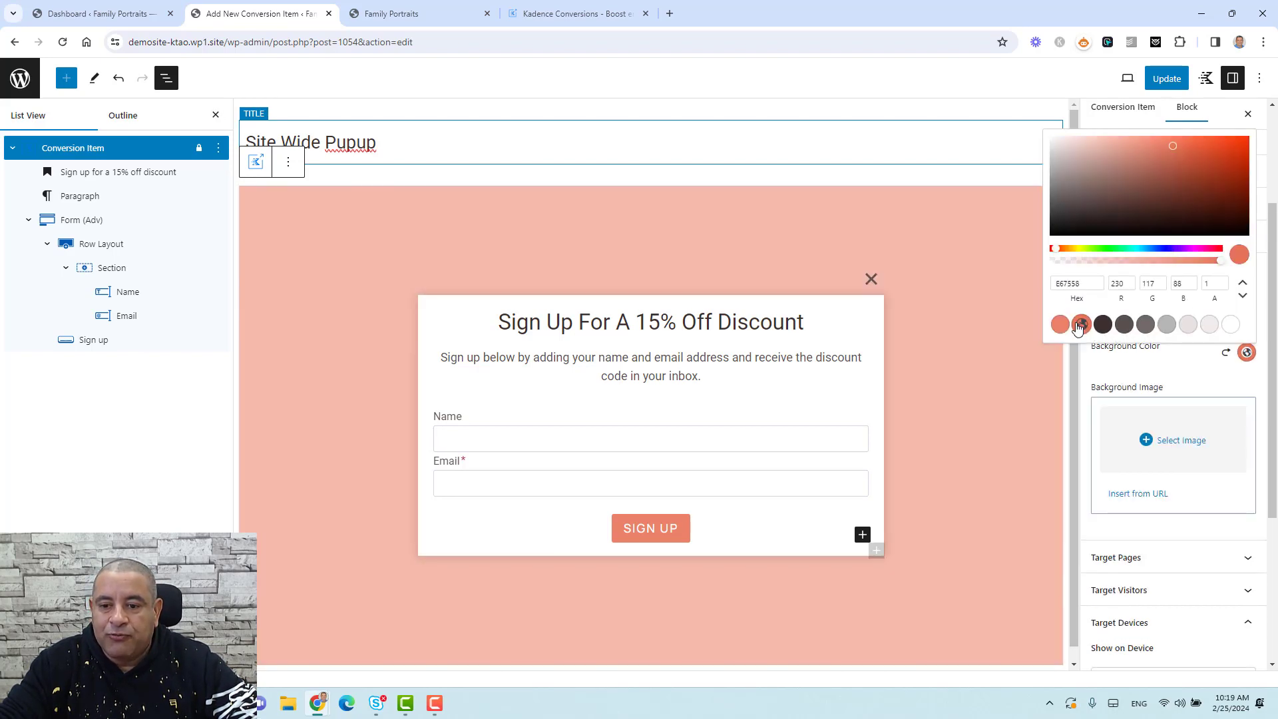
{"action": "left_click", "coordinate": [1080, 325]}
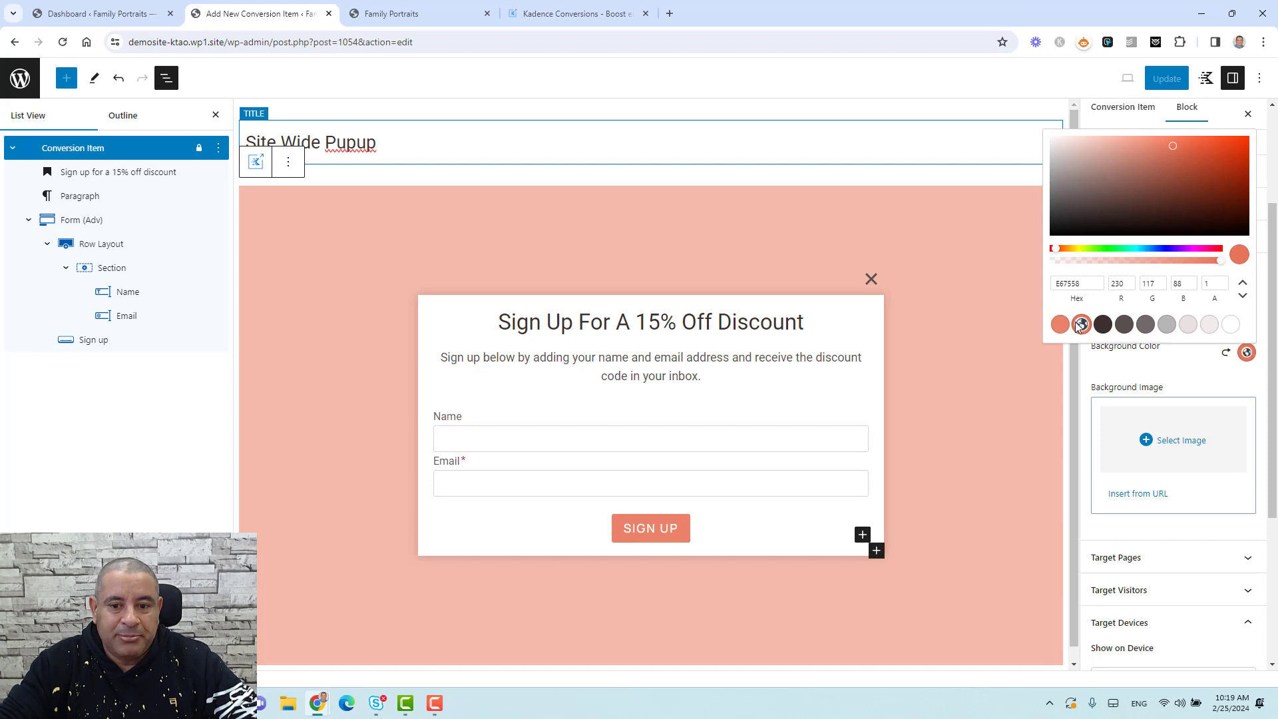
{"action": "left_click", "coordinate": [1102, 324]}
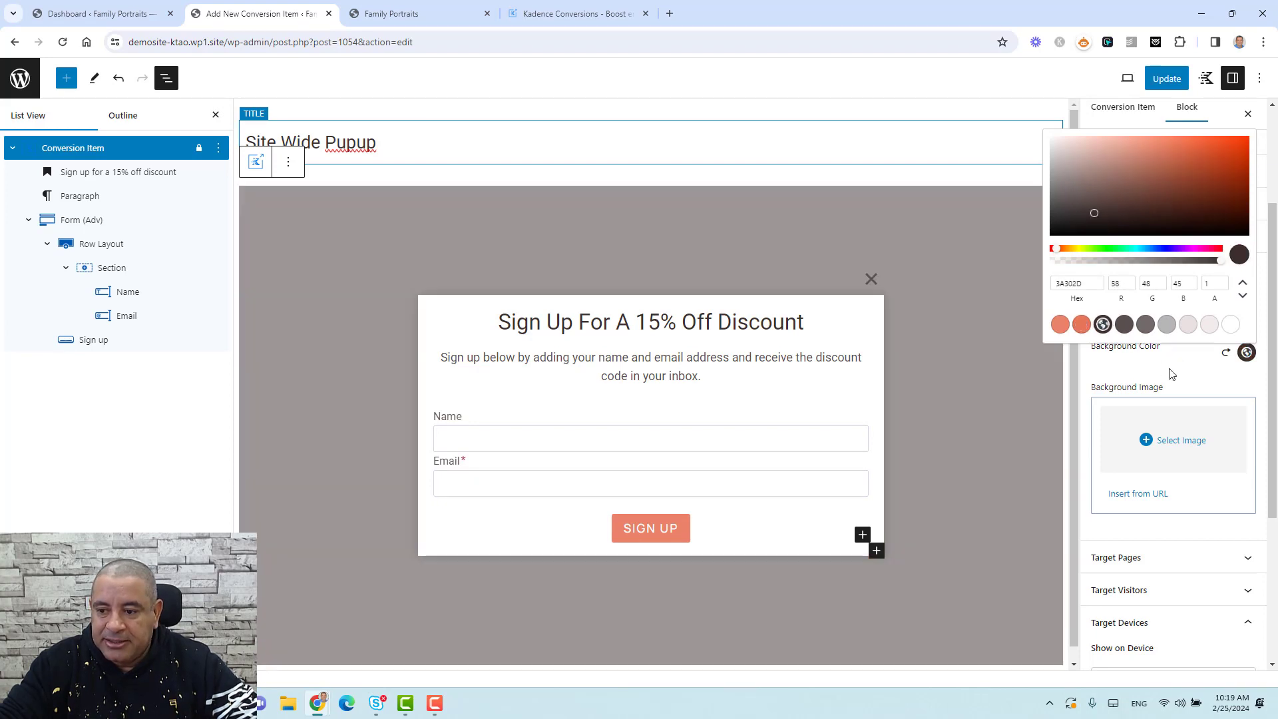
{"action": "left_click", "coordinate": [1181, 366]}
{"action": "left_click", "coordinate": [1170, 272]}
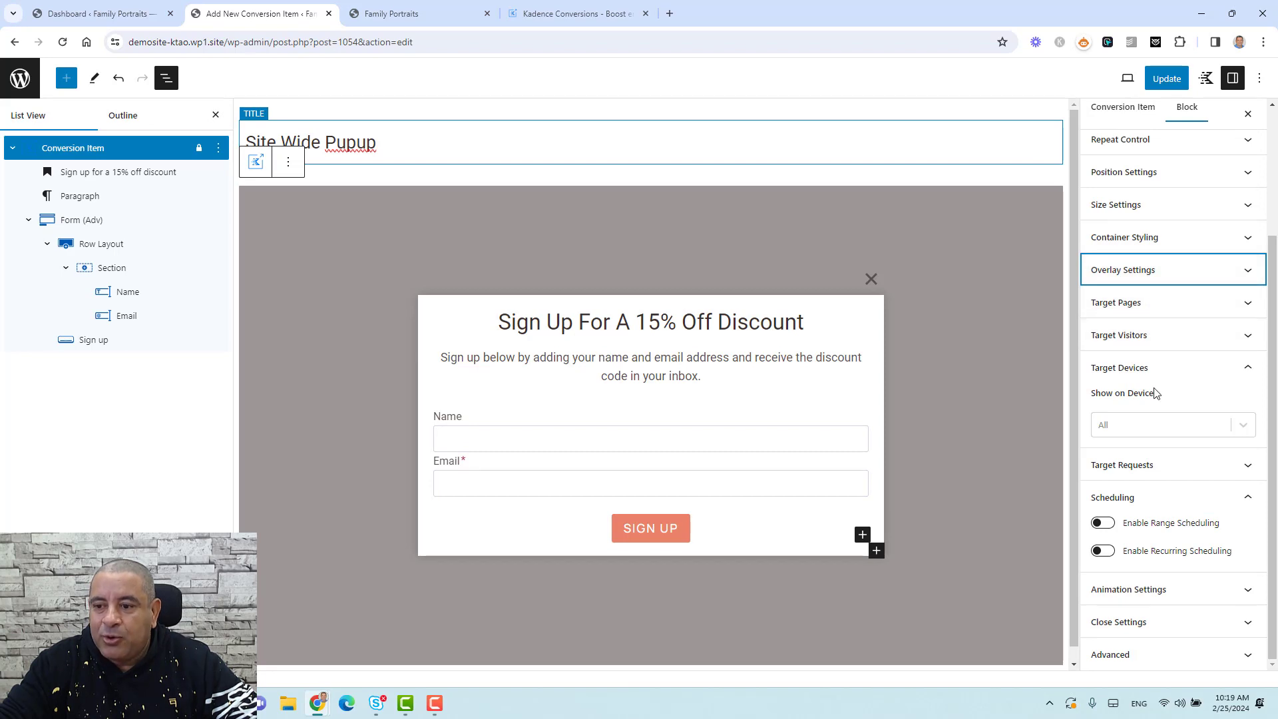
{"action": "scroll", "coordinate": [1155, 394], "scroll_direction": "up", "scroll_amount": 1}
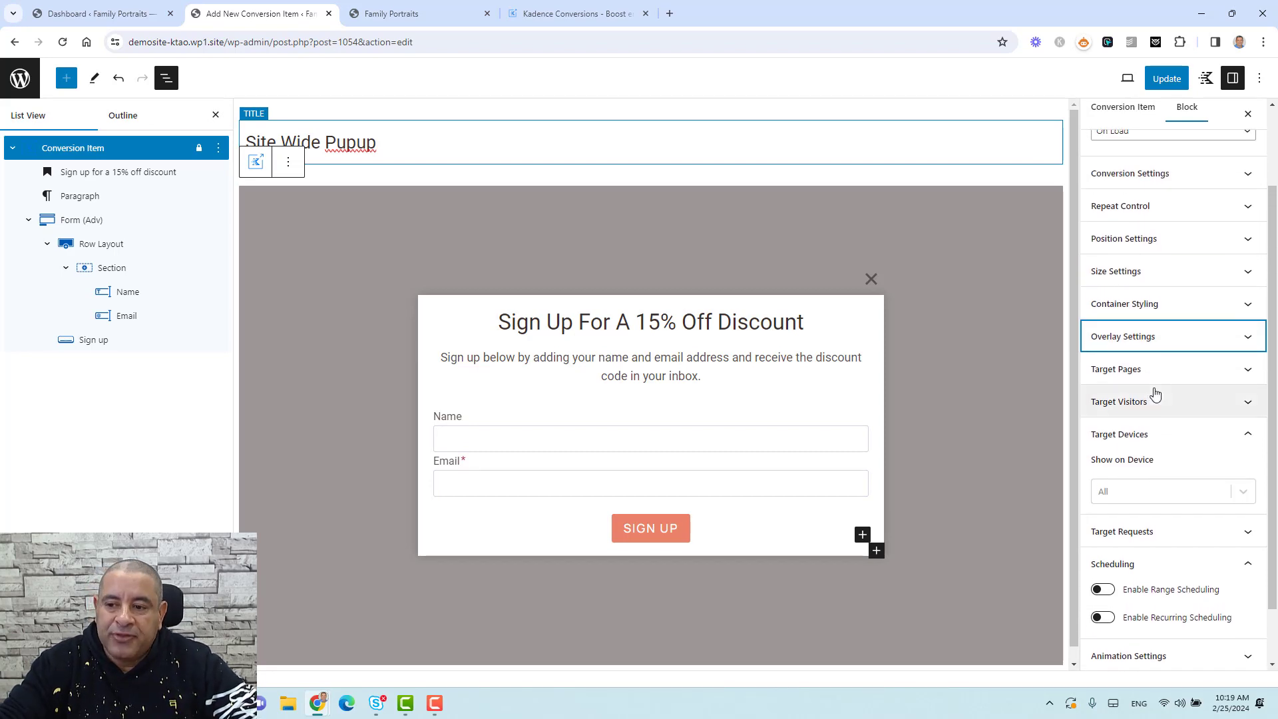
Set the popup height mode to Set Minimum Height at 465 px, then expand Container Styling
{"action": "left_click", "coordinate": [1163, 273]}
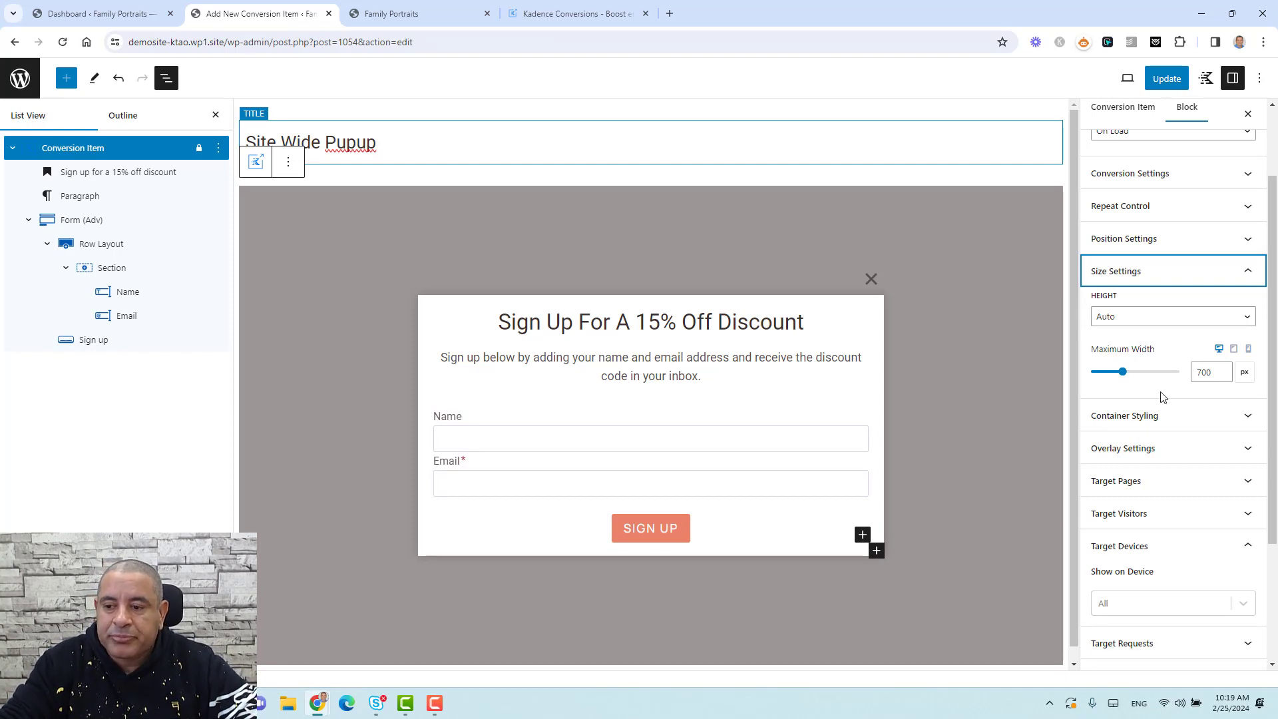
{"action": "left_click", "coordinate": [1140, 319]}
{"action": "left_click", "coordinate": [1132, 340]}
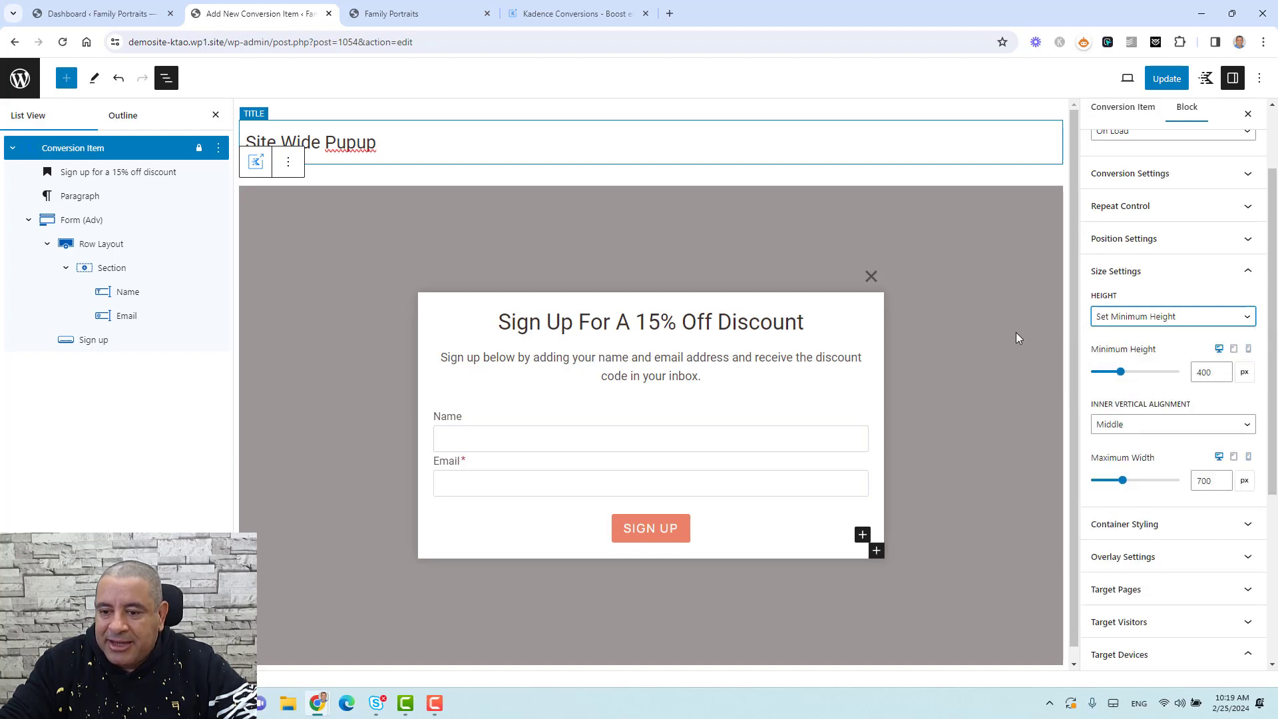
{"action": "left_click_drag", "start_coordinate": [1121, 373], "coordinate": [1126, 378]}
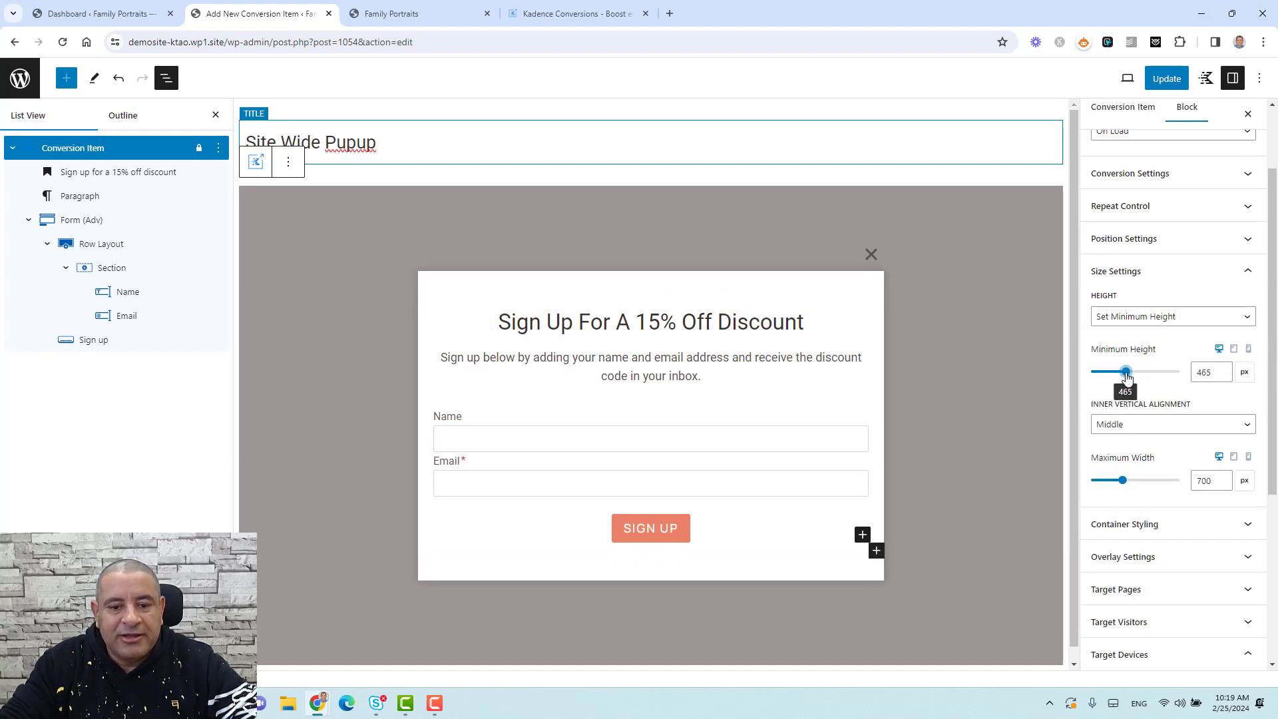
{"action": "left_click", "coordinate": [1181, 542]}
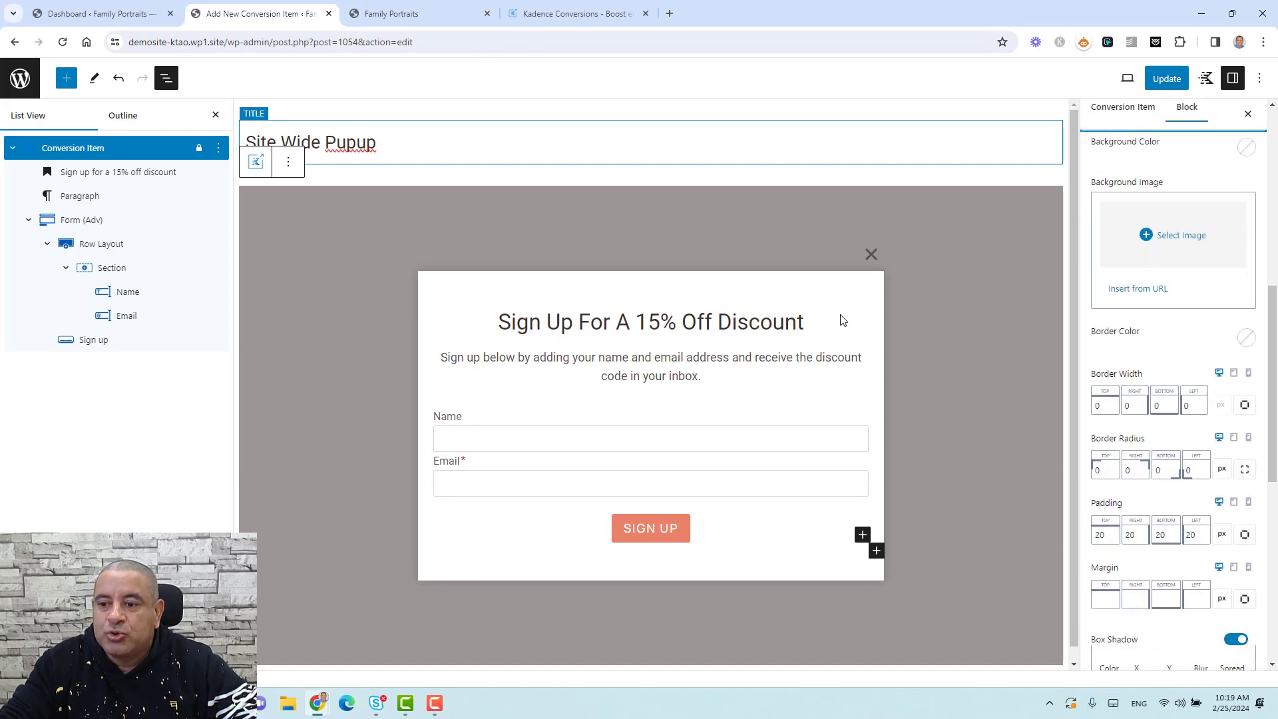
Set the popup's border colour to the coral E67558 preset
{"action": "left_click", "coordinate": [1245, 338]}
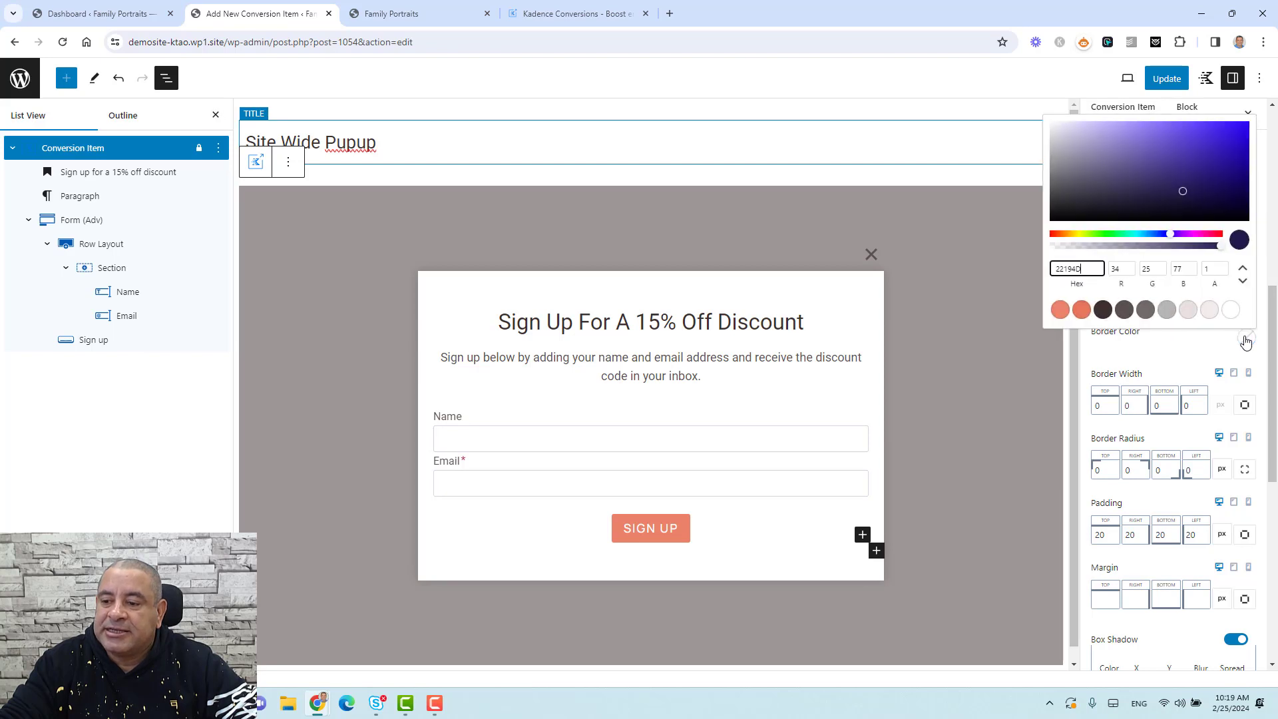
{"action": "left_click", "coordinate": [1081, 309]}
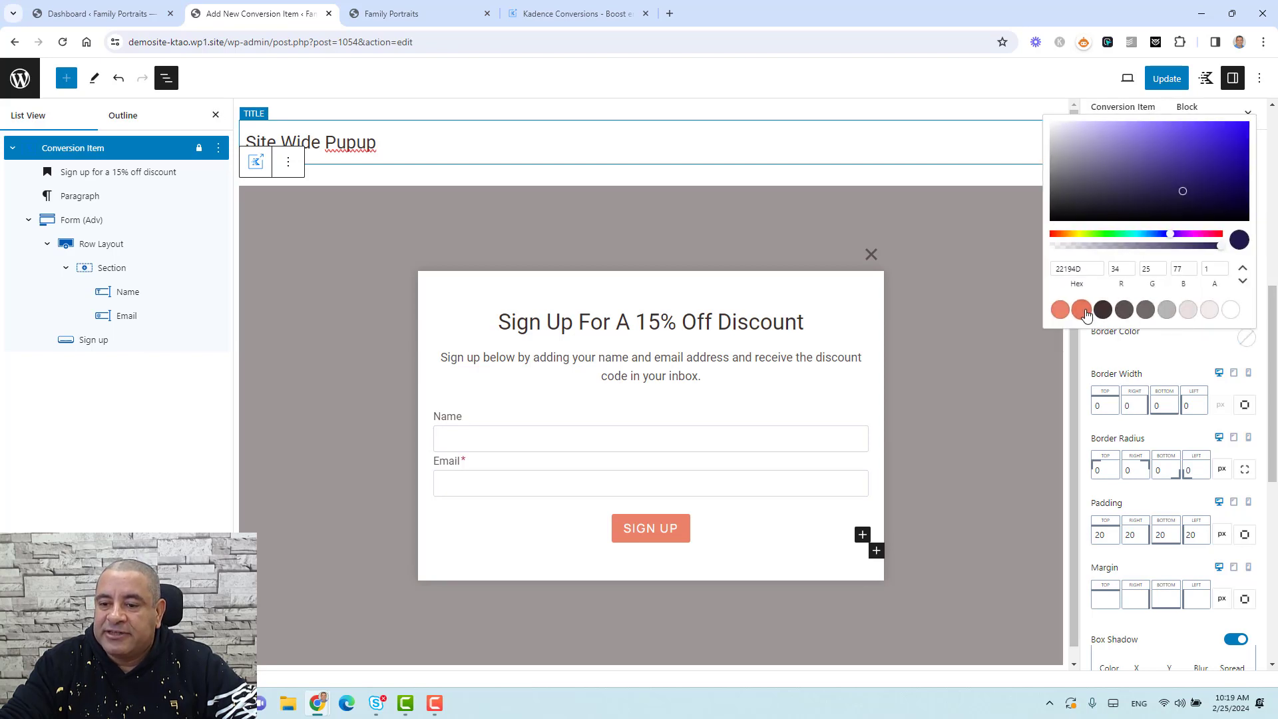
{"action": "left_click", "coordinate": [1172, 360]}
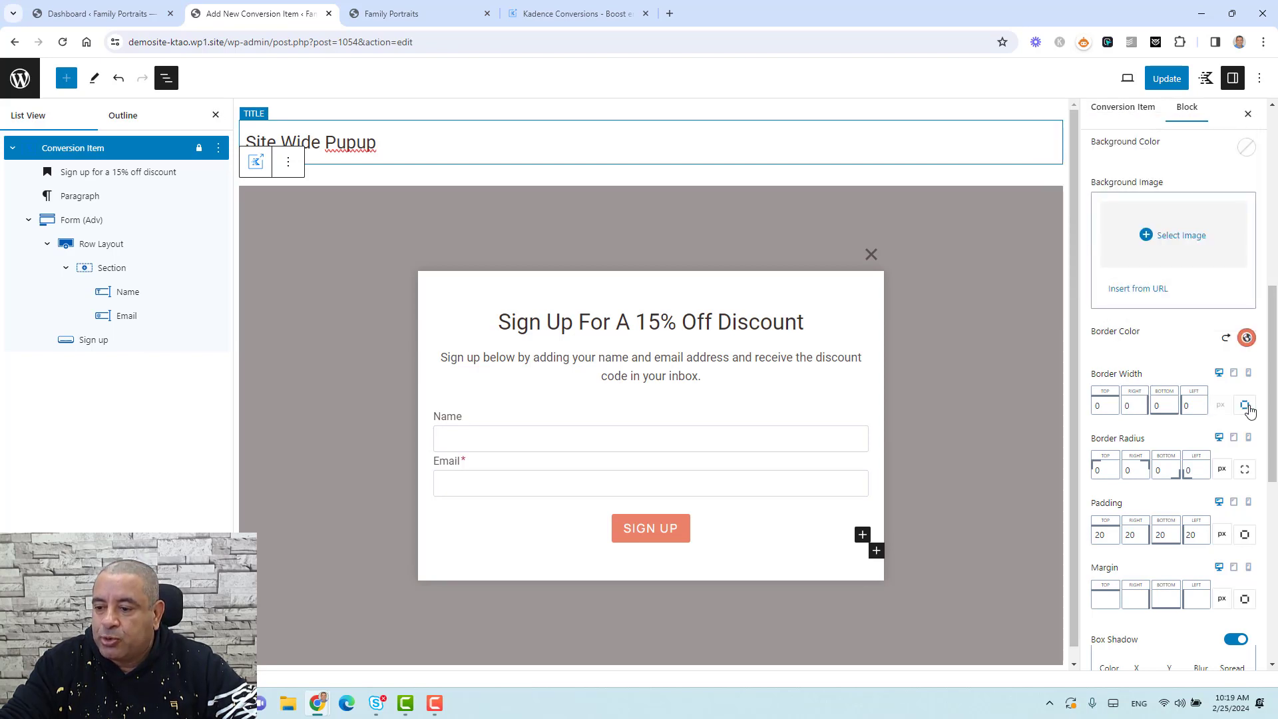
Set the border width to 10 px top and bottom and 5 px left and right
{"action": "double_click", "coordinate": [1188, 406]}
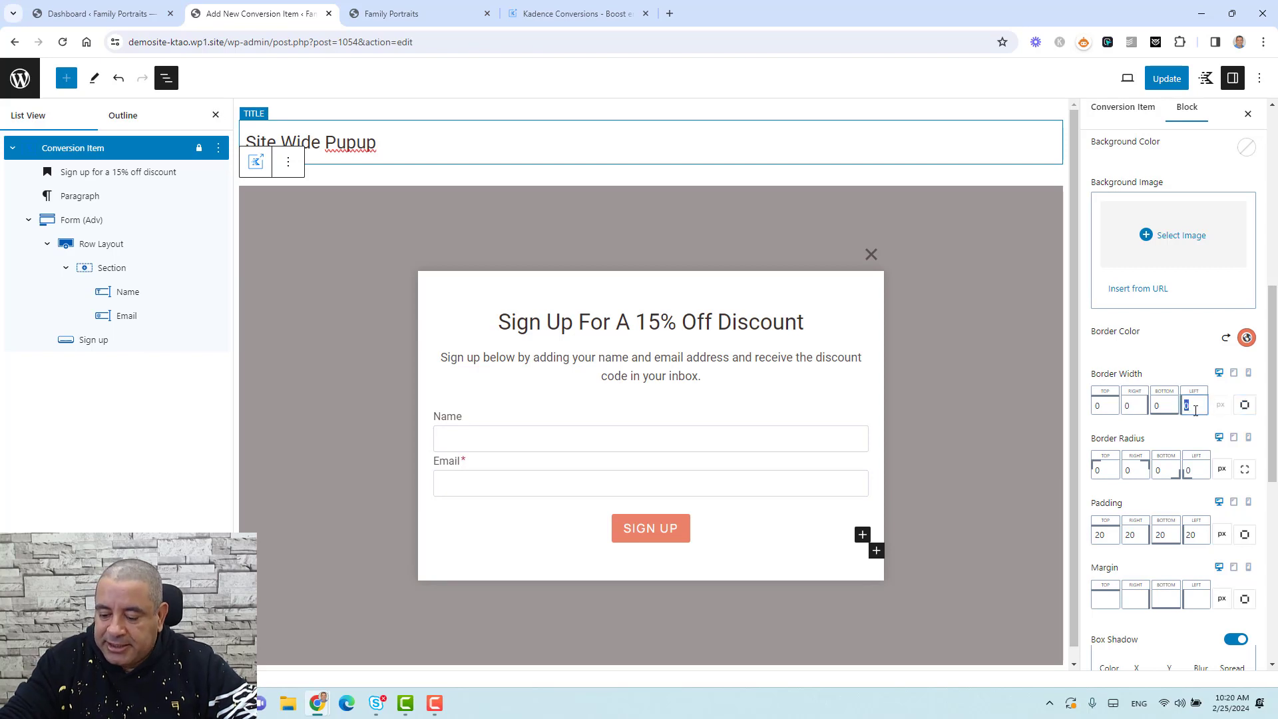
{"action": "type", "text": "5"}
{"action": "left_click", "coordinate": [1245, 404]}
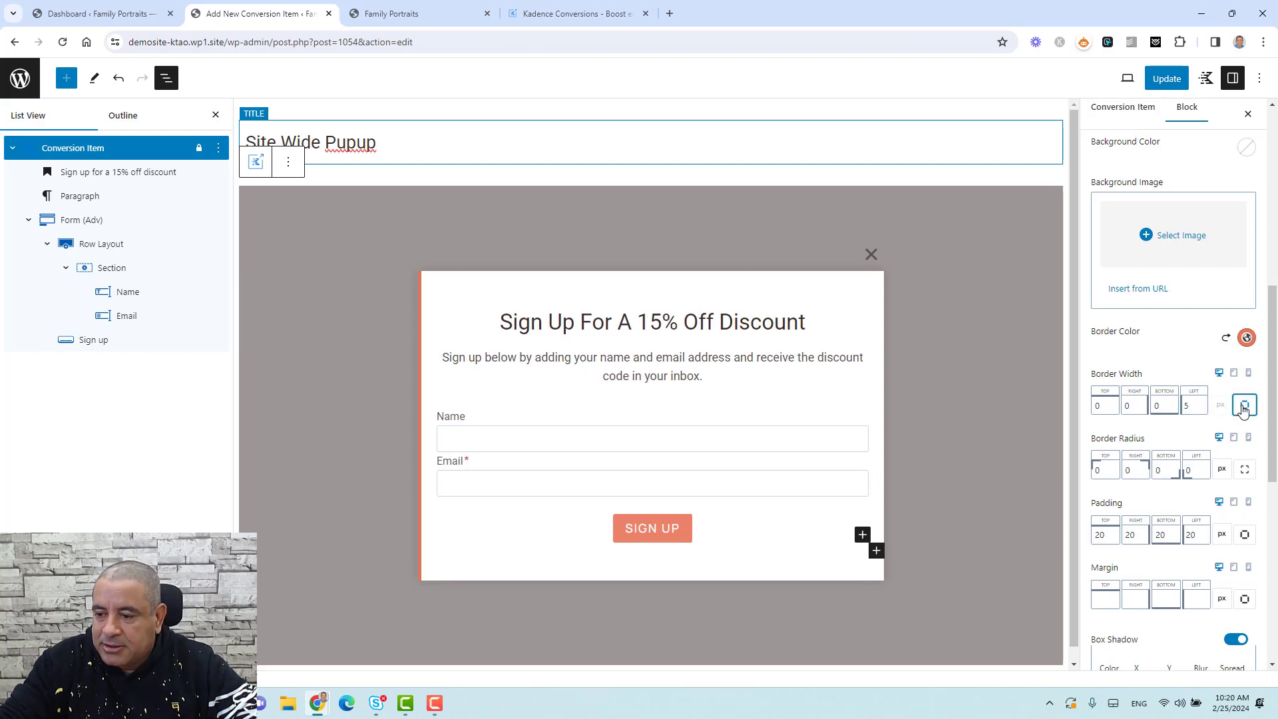
{"action": "double_click", "coordinate": [1158, 406]}
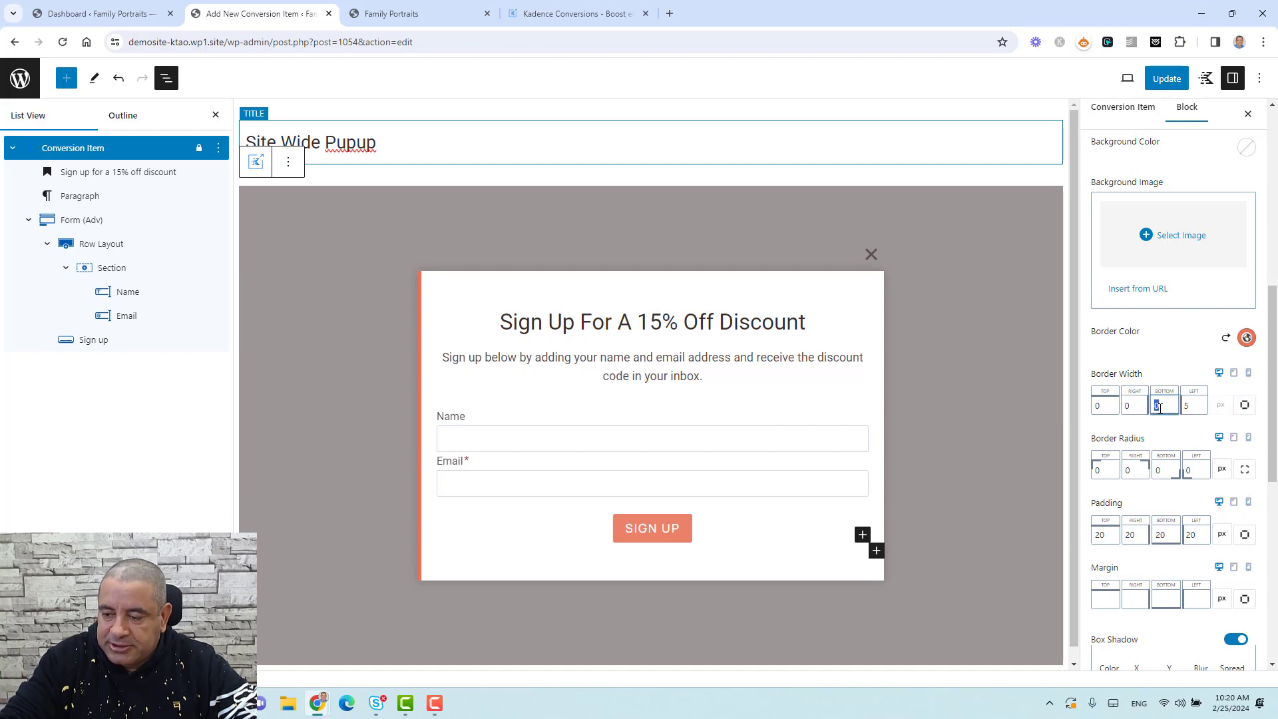
{"action": "type", "text": "10"}
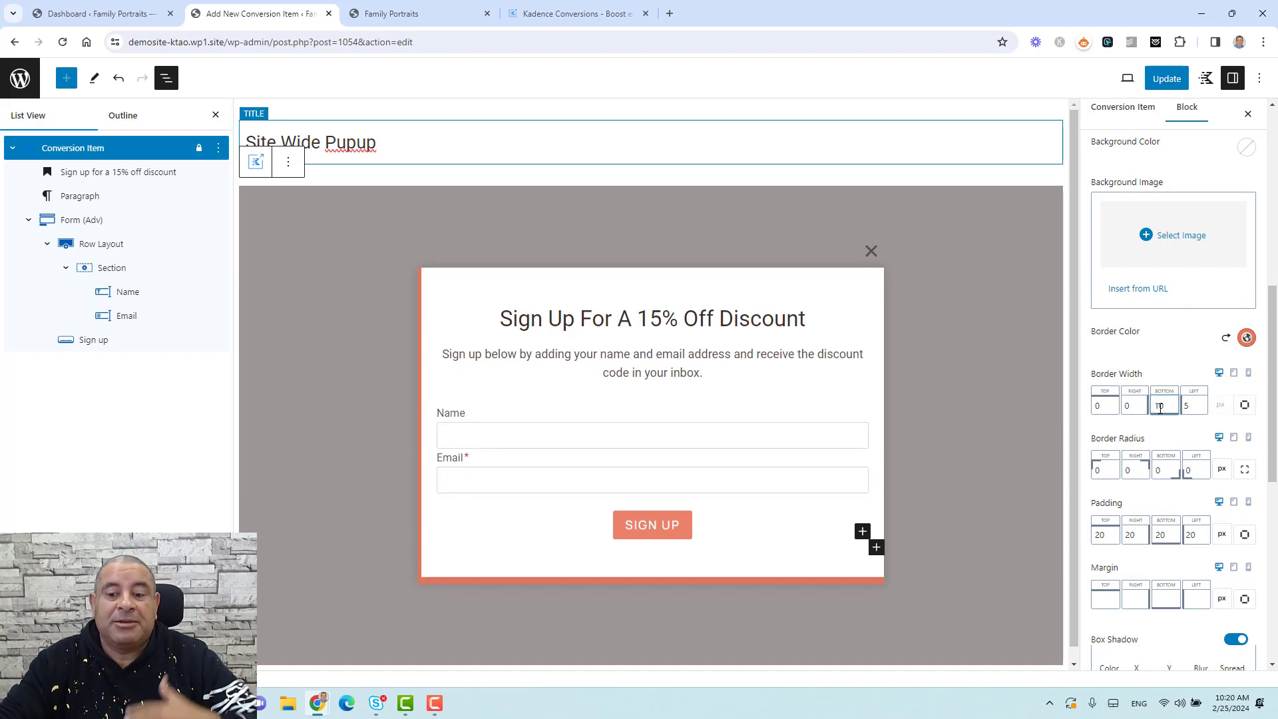
{"action": "double_click", "coordinate": [1097, 407]}
{"action": "type", "text": "10"}
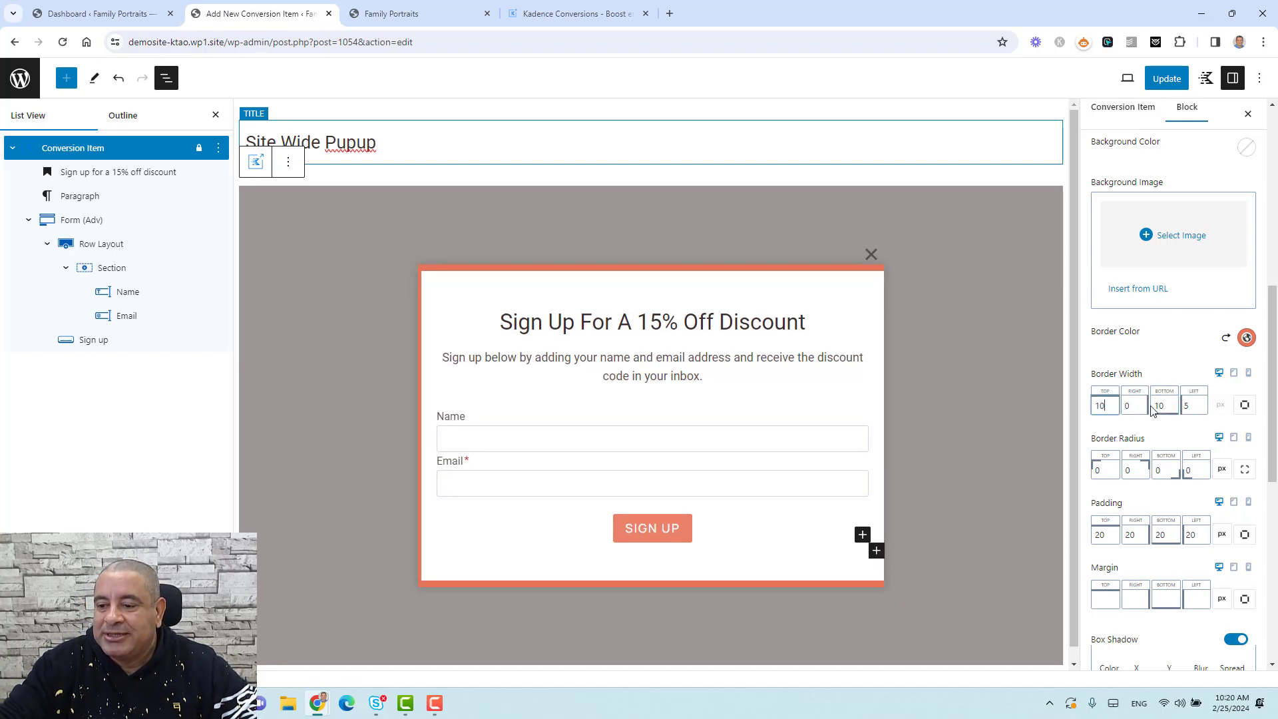
{"action": "double_click", "coordinate": [1126, 406]}
{"action": "type", "text": "5"}
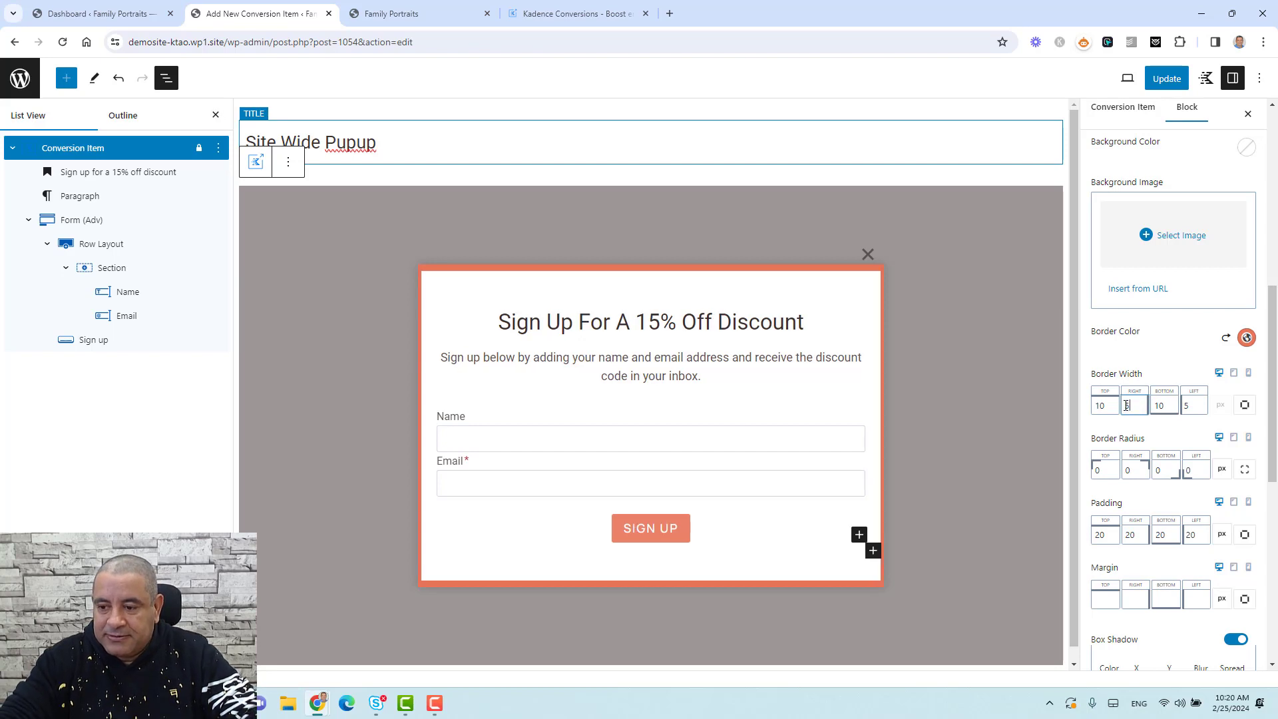
{"action": "key", "text": "Tab"}
{"action": "key", "text": "Tab"}
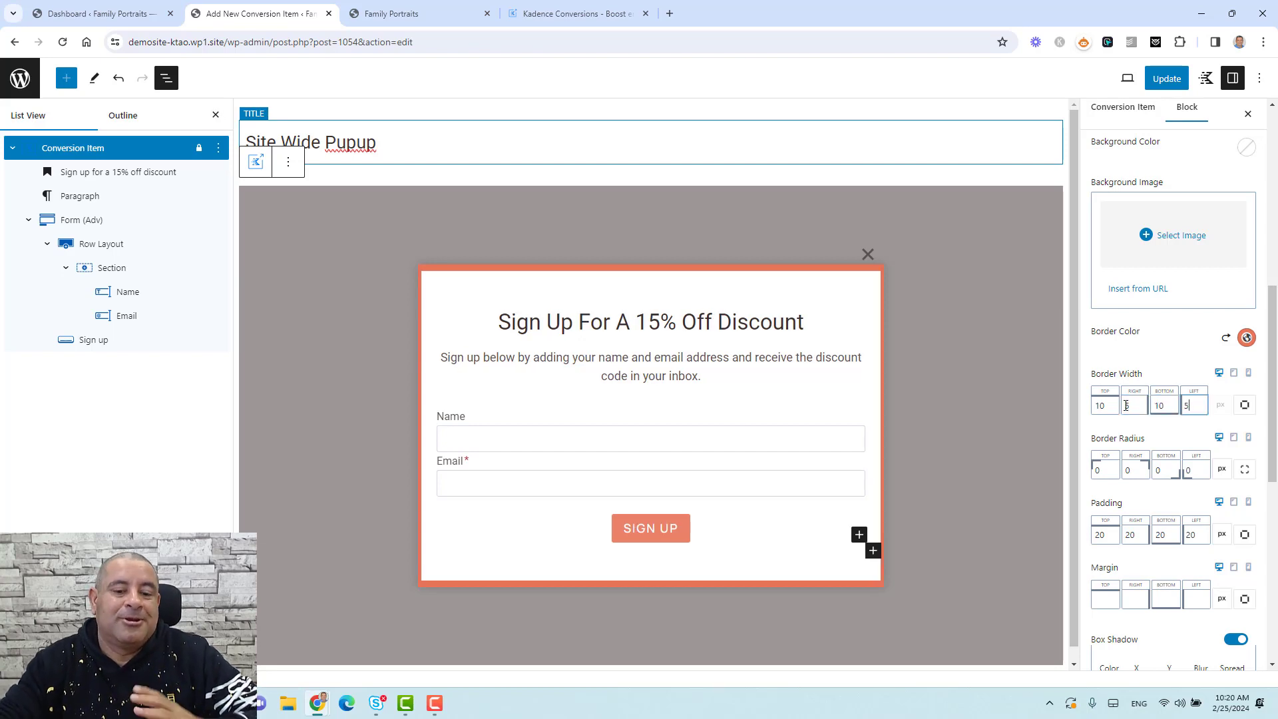
Save the border changes with Update and select the whole Conversion Item block
{"action": "left_click", "coordinate": [1170, 85]}
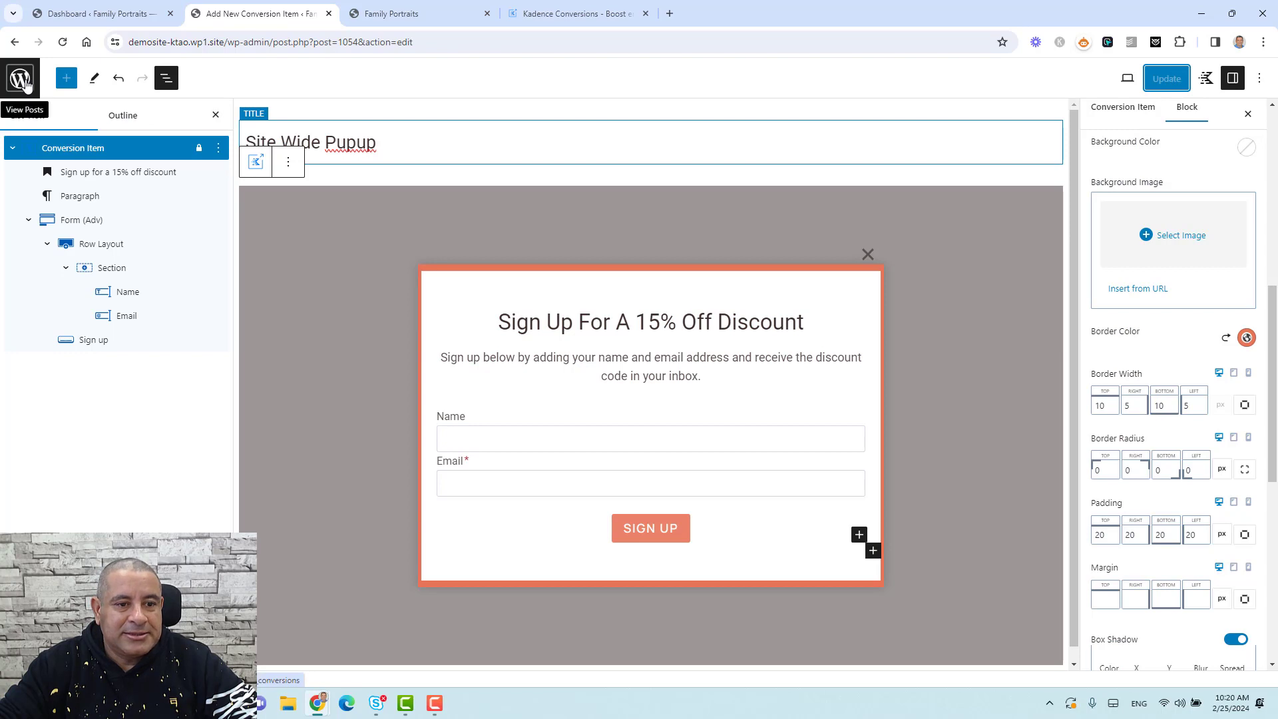
{"action": "left_click", "coordinate": [125, 146]}
{"action": "scroll", "coordinate": [1161, 239], "scroll_direction": "up", "scroll_amount": 8}
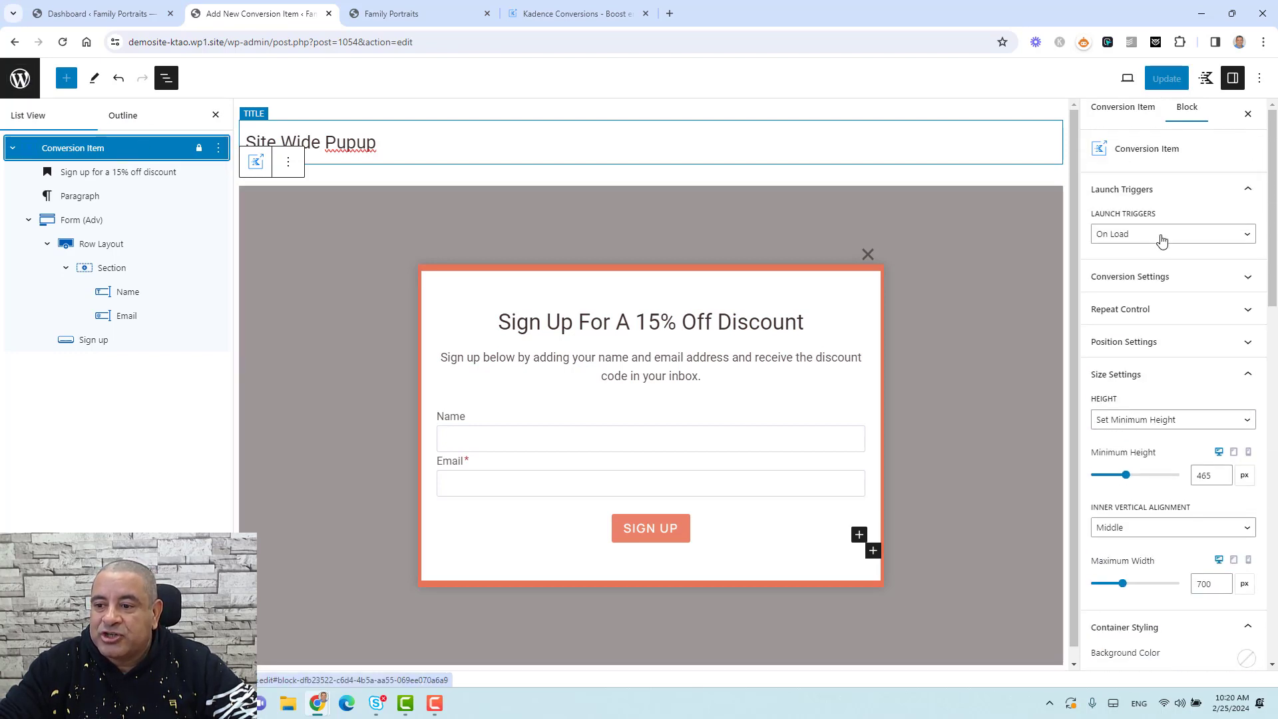
{"action": "scroll", "coordinate": [1182, 374], "scroll_direction": "down", "scroll_amount": 2}
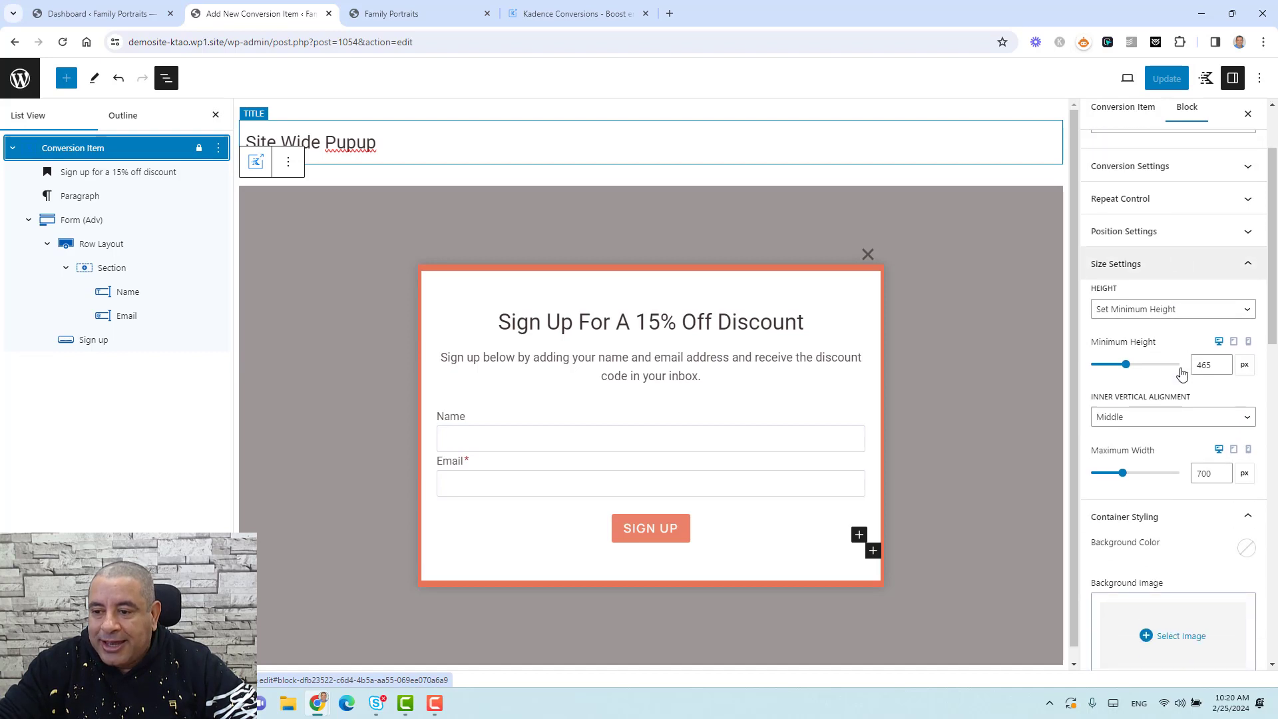
{"action": "scroll", "coordinate": [1182, 372], "scroll_direction": "up", "scroll_amount": 3}
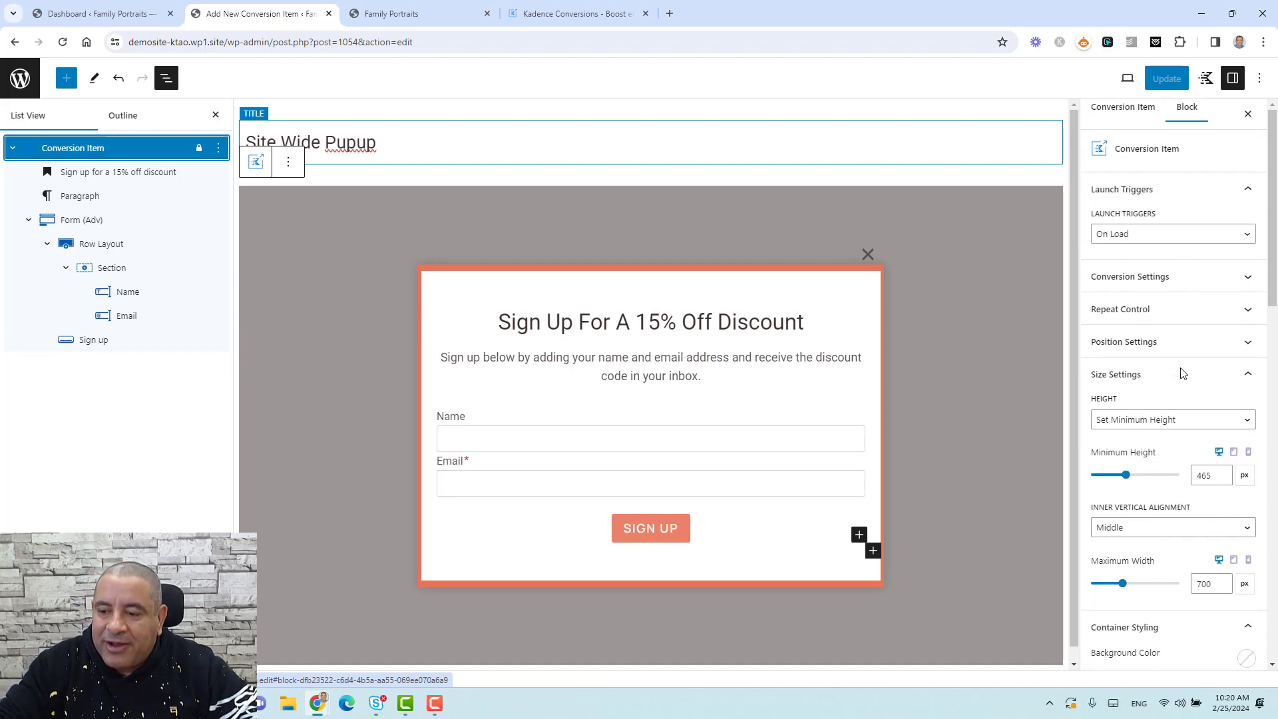
Turn off Enable Repeat Control, update the popup, and reload the Family Portraits home page
{"action": "left_click", "coordinate": [1159, 310]}
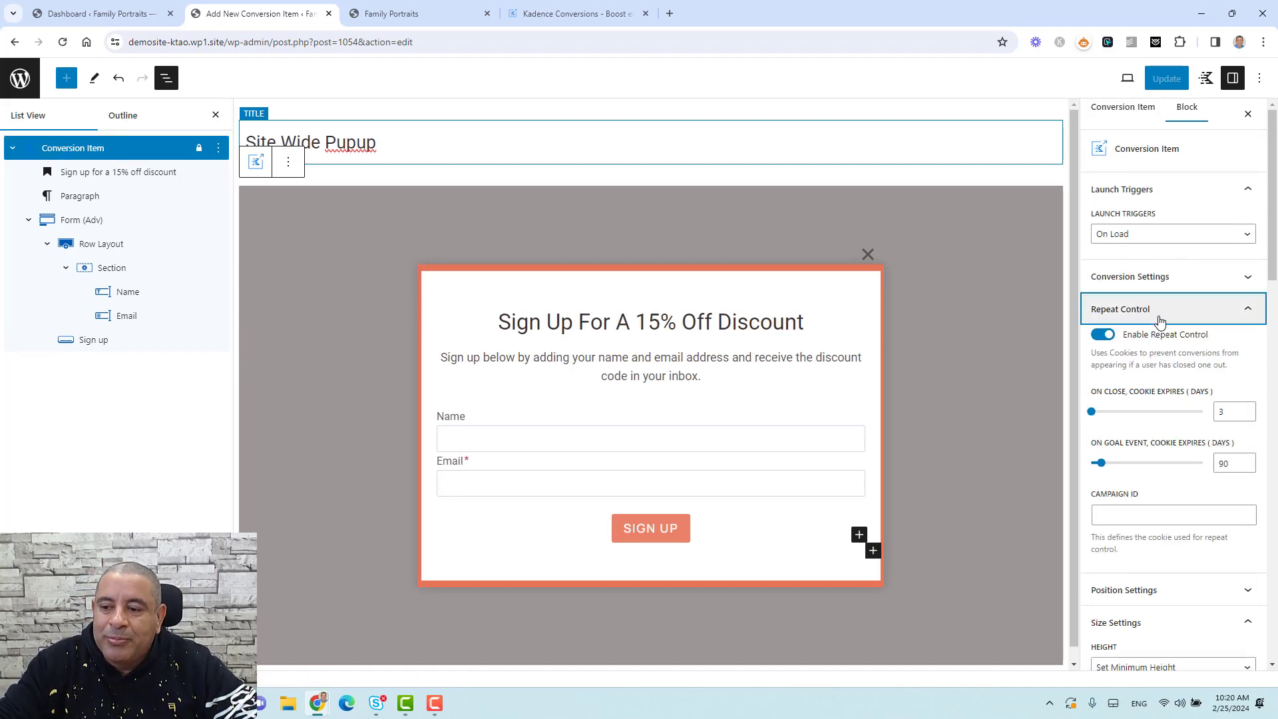
{"action": "left_click", "coordinate": [1102, 335]}
{"action": "left_click", "coordinate": [1102, 335]}
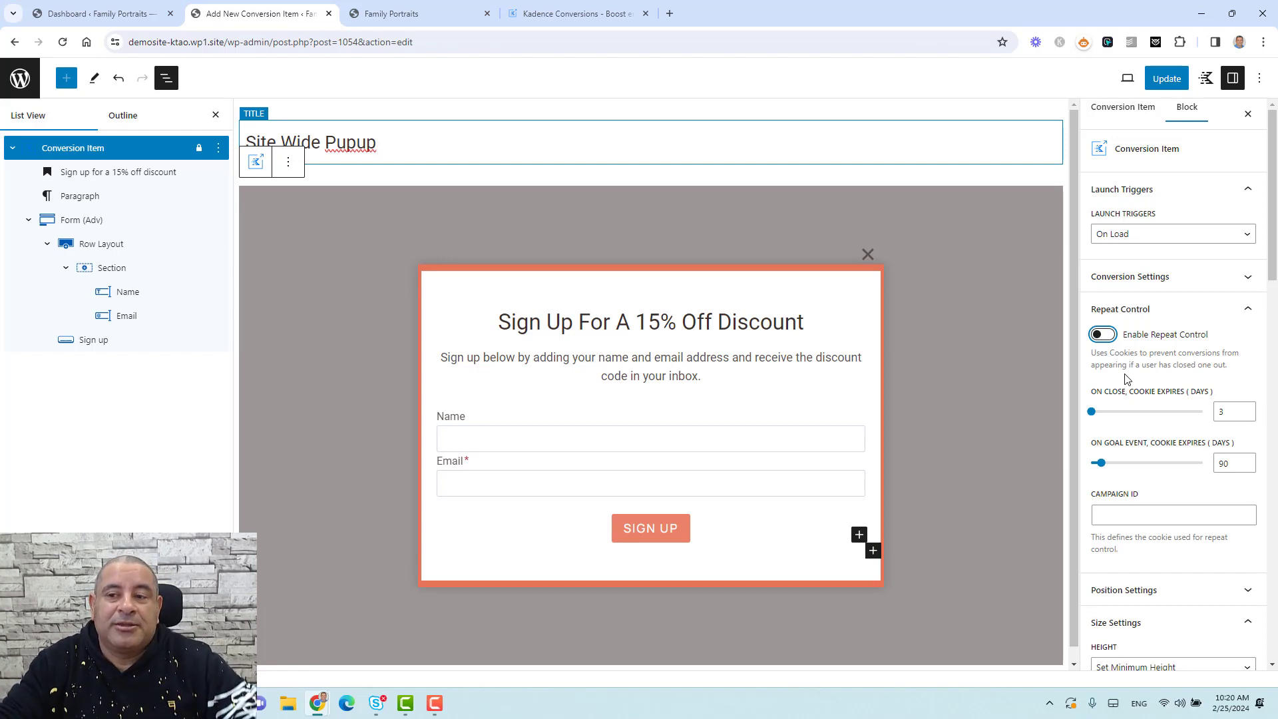
{"action": "left_click", "coordinate": [1167, 78]}
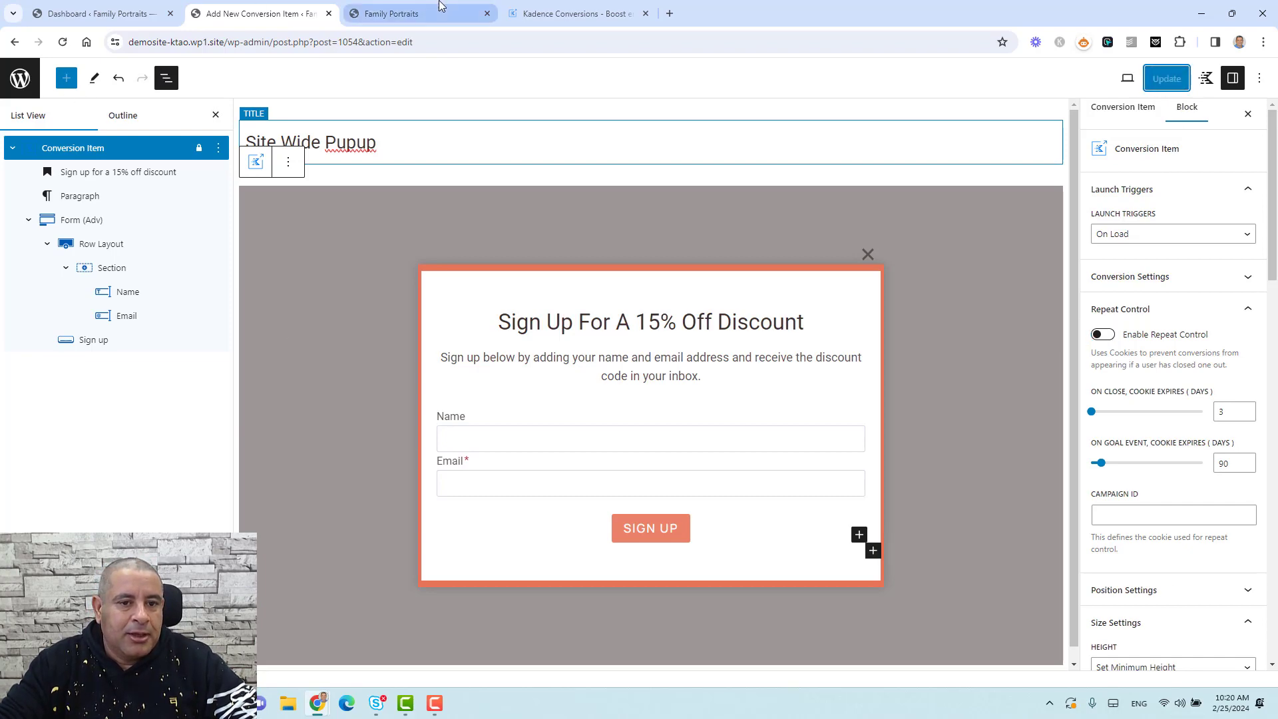
{"action": "left_click", "coordinate": [413, 14]}
{"action": "left_click", "coordinate": [62, 41]}
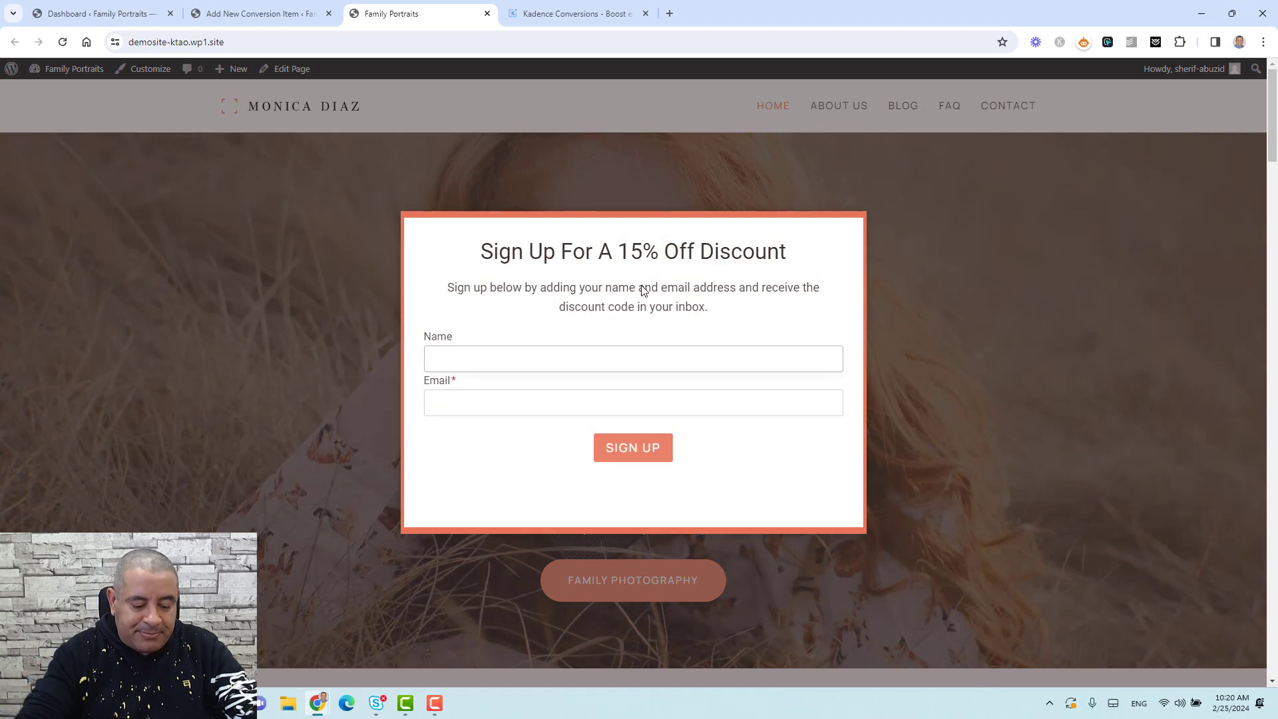
Fill the popup's Name and Email fields with test values and submit with SIGN UP
{"action": "type", "text": "sh"}
{"action": "key", "text": "BackSpace"}
{"action": "key", "text": "BackSpace"}
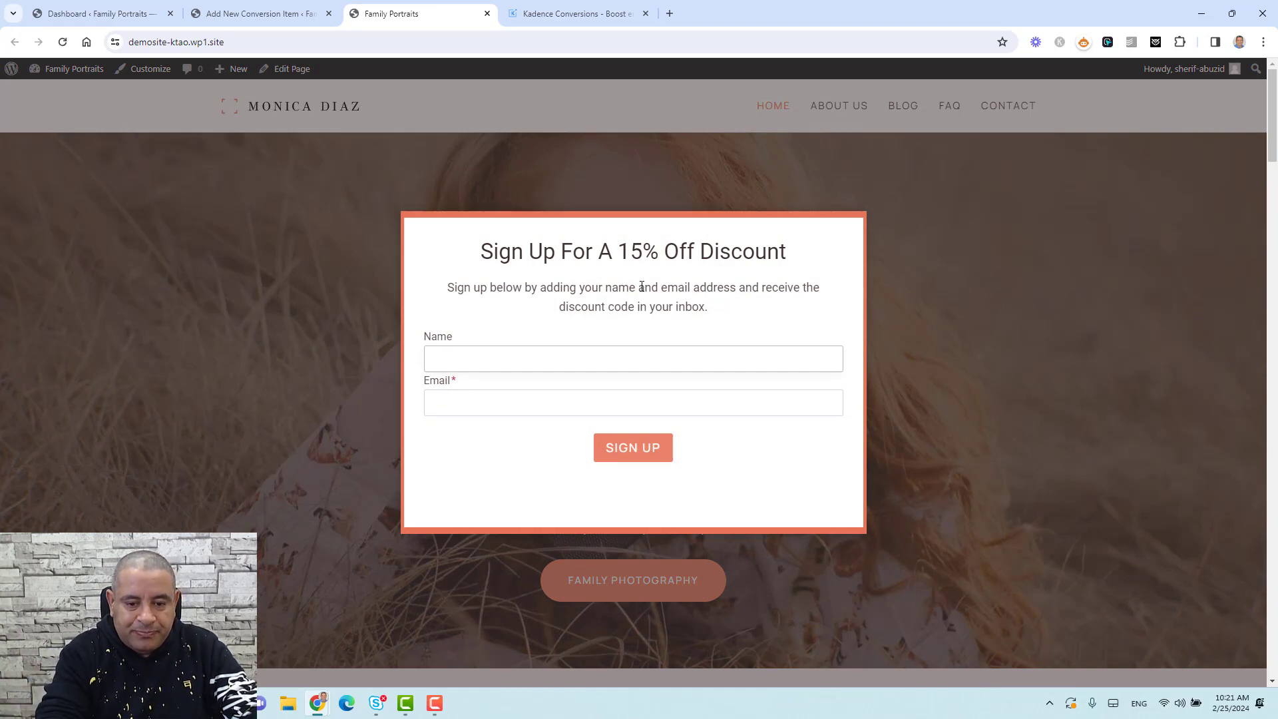
{"action": "type", "text": "Sherif"}
{"action": "key", "text": "Tab"}
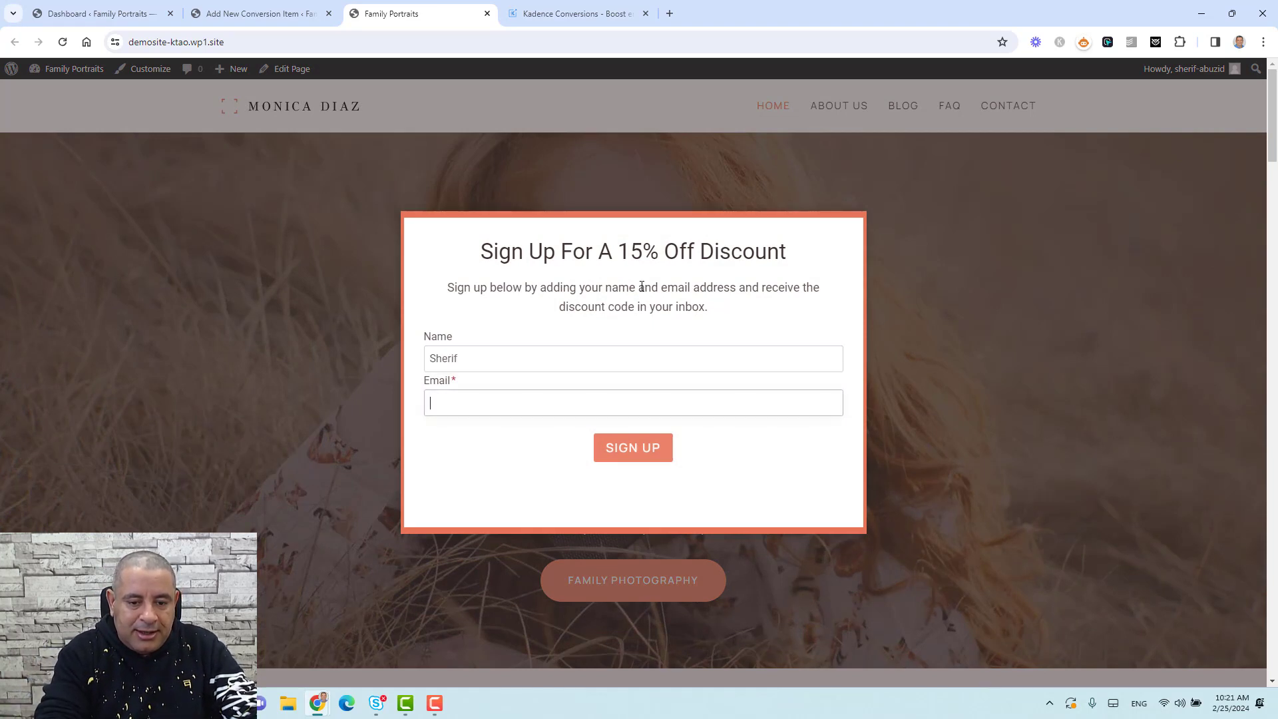
{"action": "type", "text": "fake"}
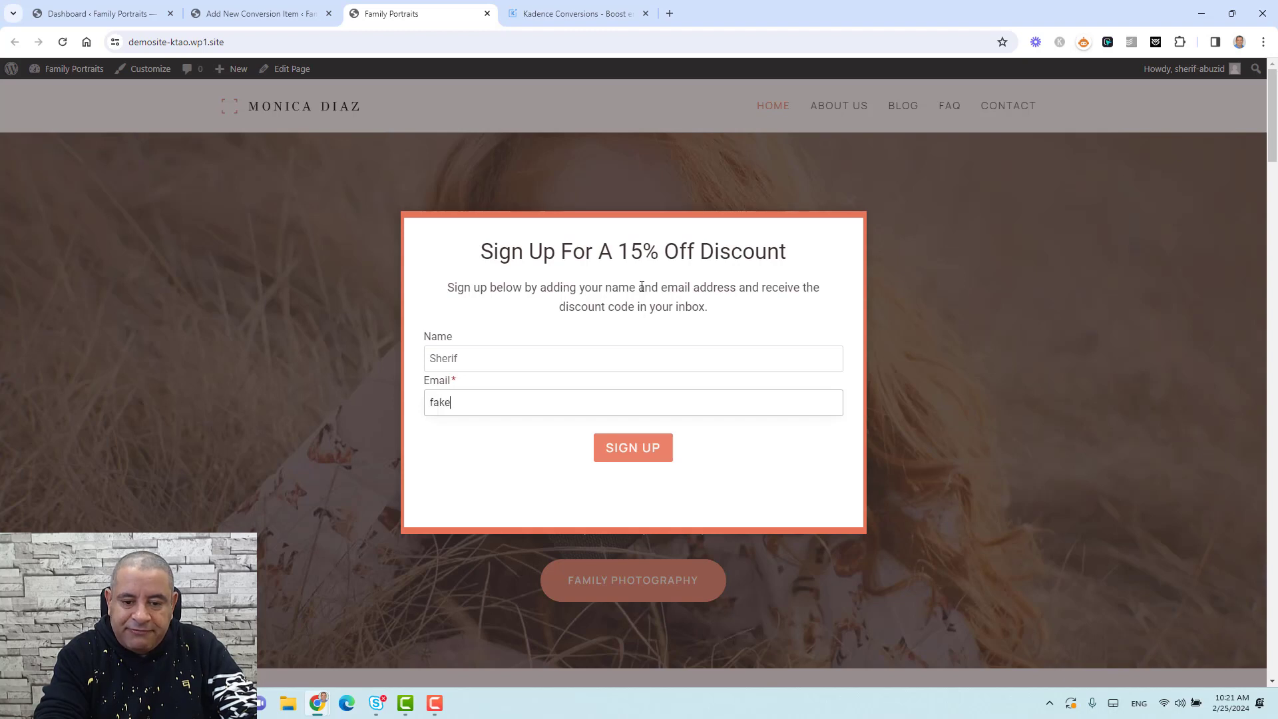
{"action": "type", "text": "@googl"}
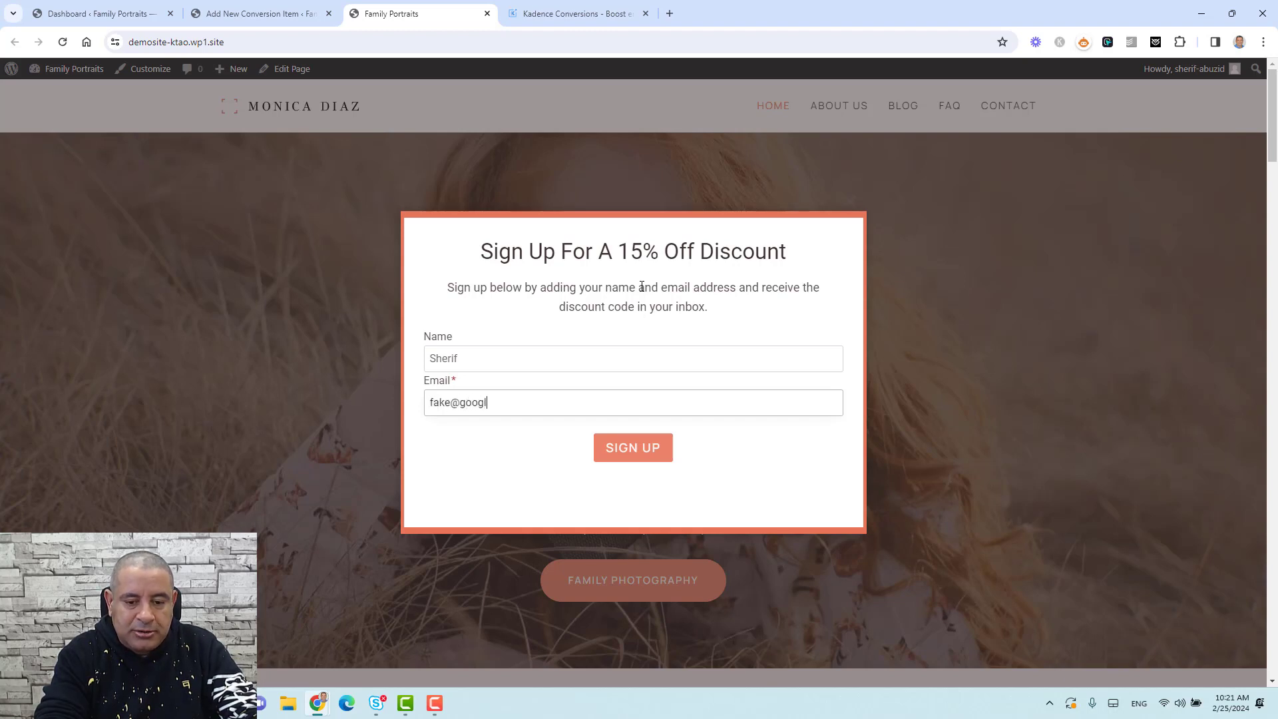
{"action": "type", "text": "e.com"}
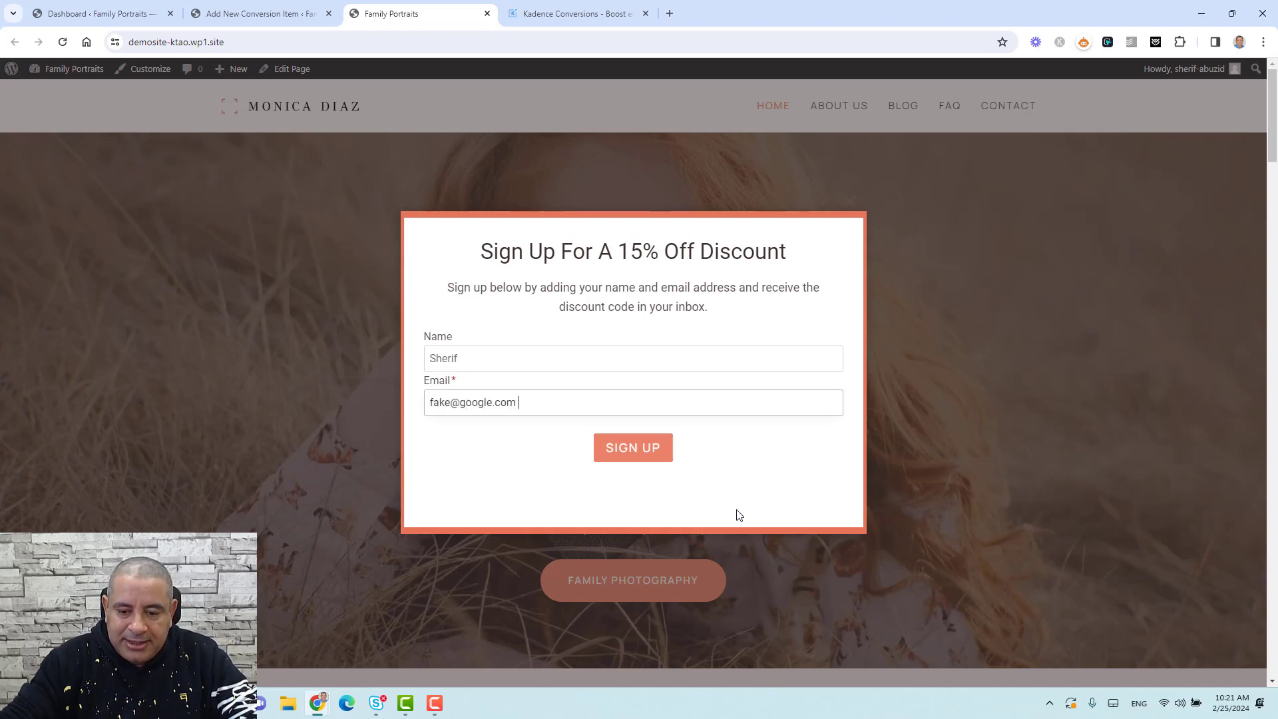
{"action": "left_click", "coordinate": [644, 447]}
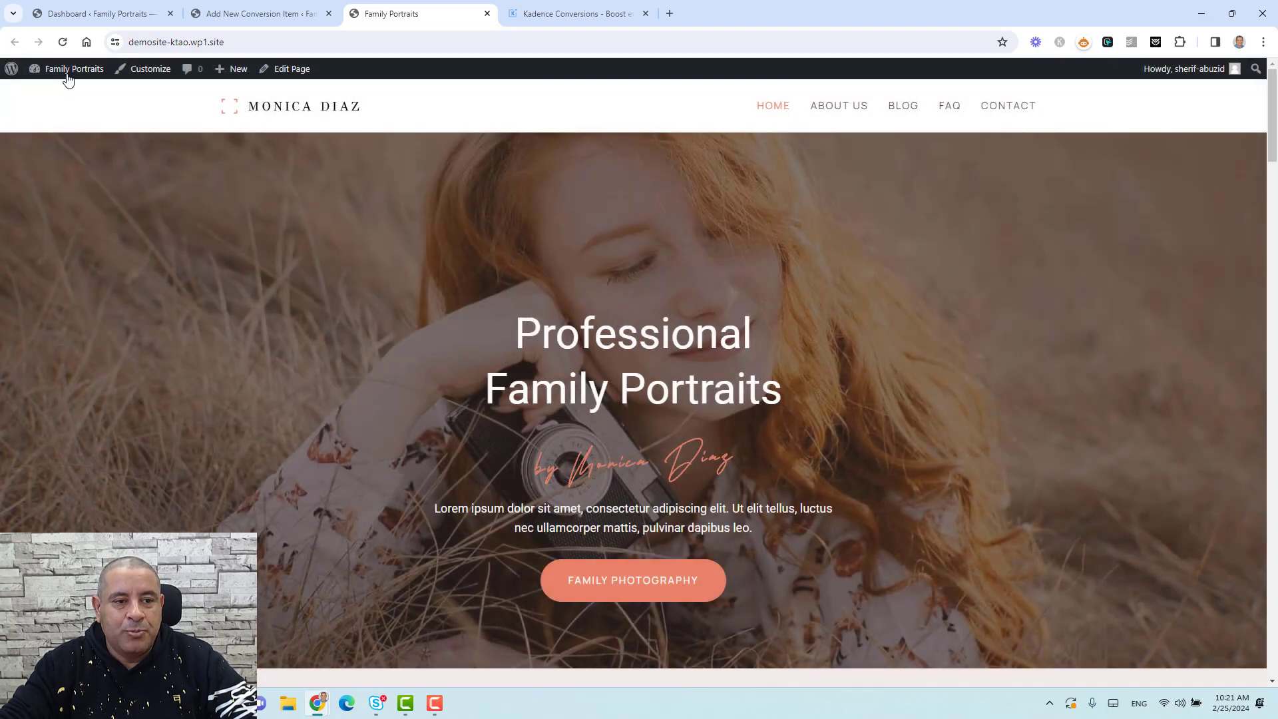
Open the new test contact's profile in FluentCRM Contacts, then return to the popup editor
{"action": "mouse_move", "coordinate": [67, 70]}
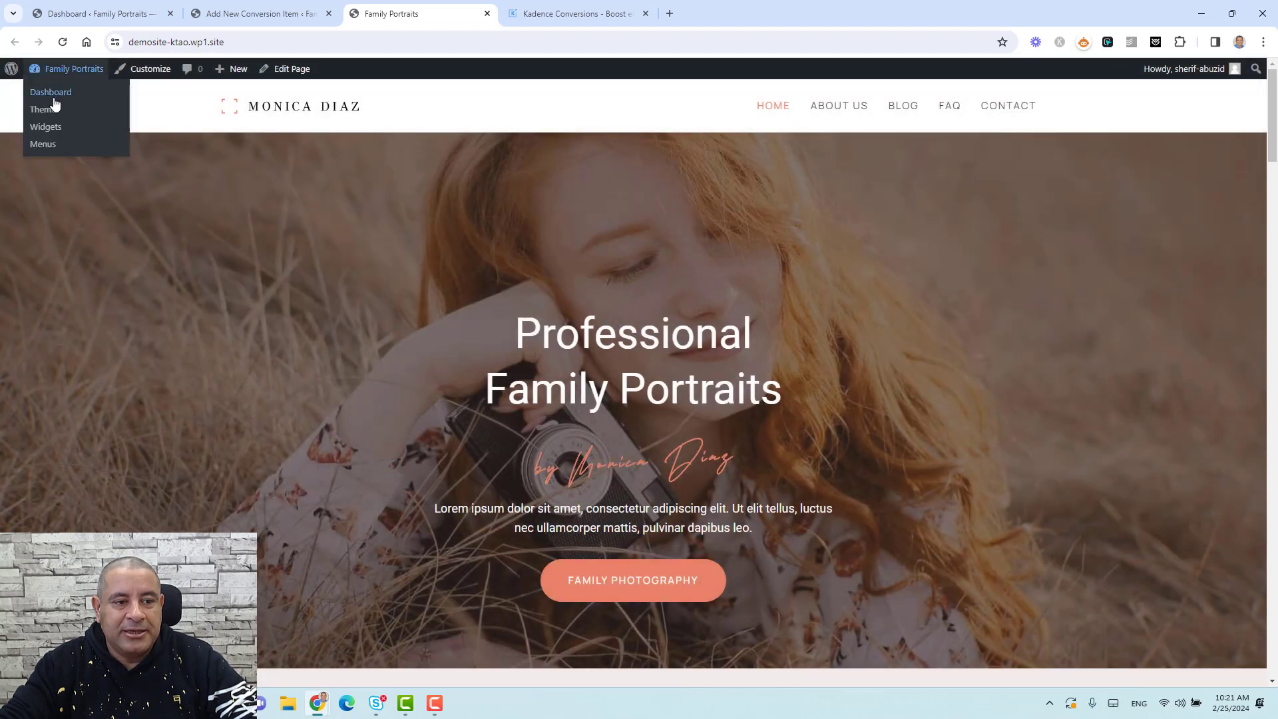
{"action": "left_click", "coordinate": [54, 98]}
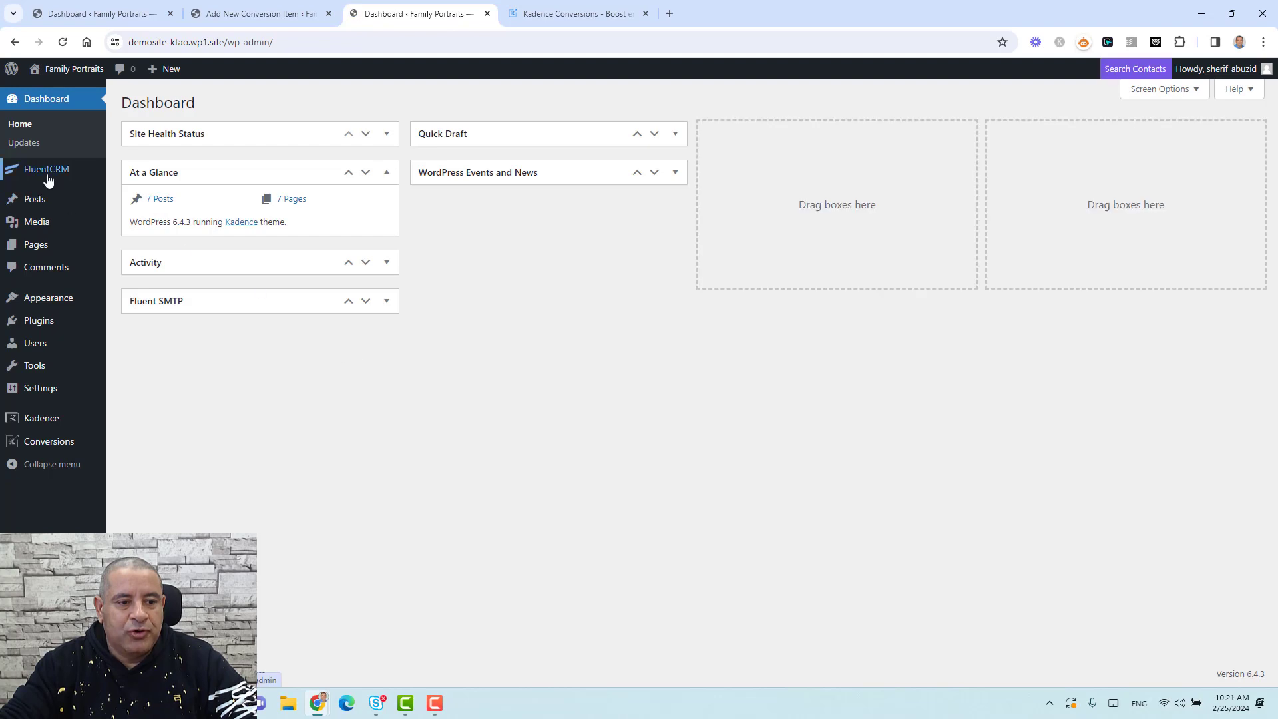
{"action": "left_click", "coordinate": [143, 188]}
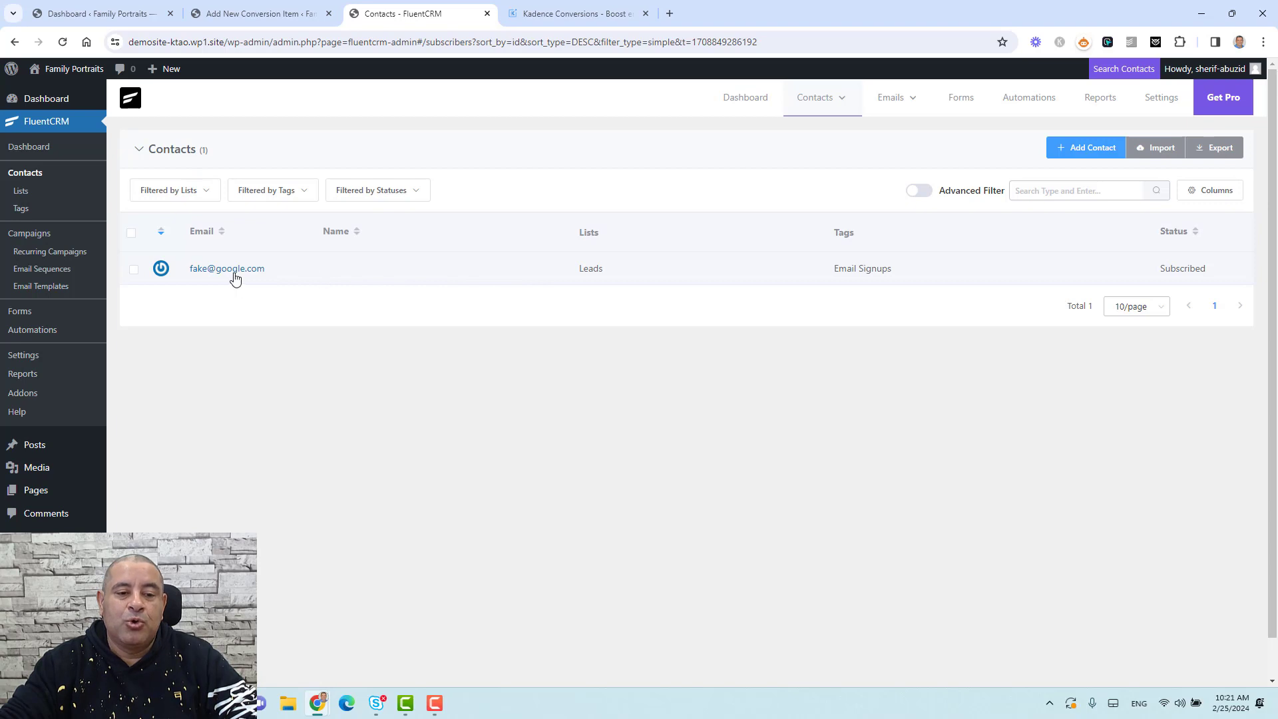
{"action": "left_click", "coordinate": [234, 275]}
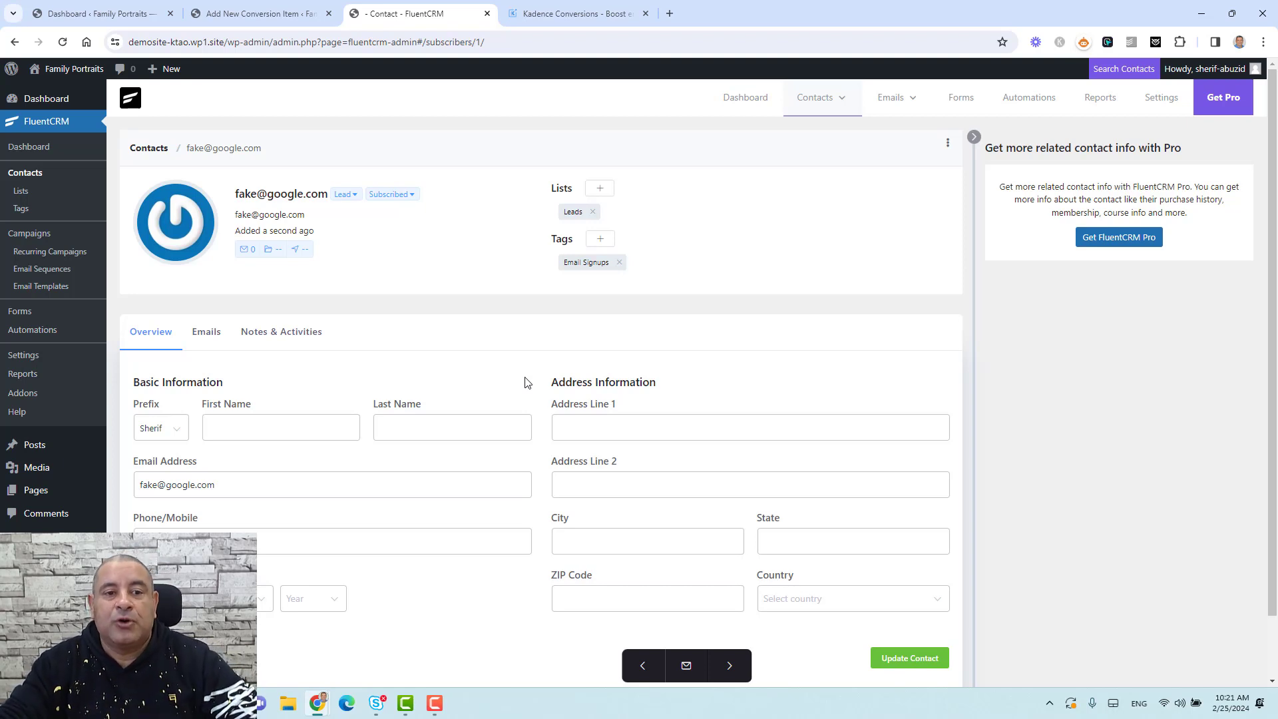
{"action": "left_click", "coordinate": [252, 11]}
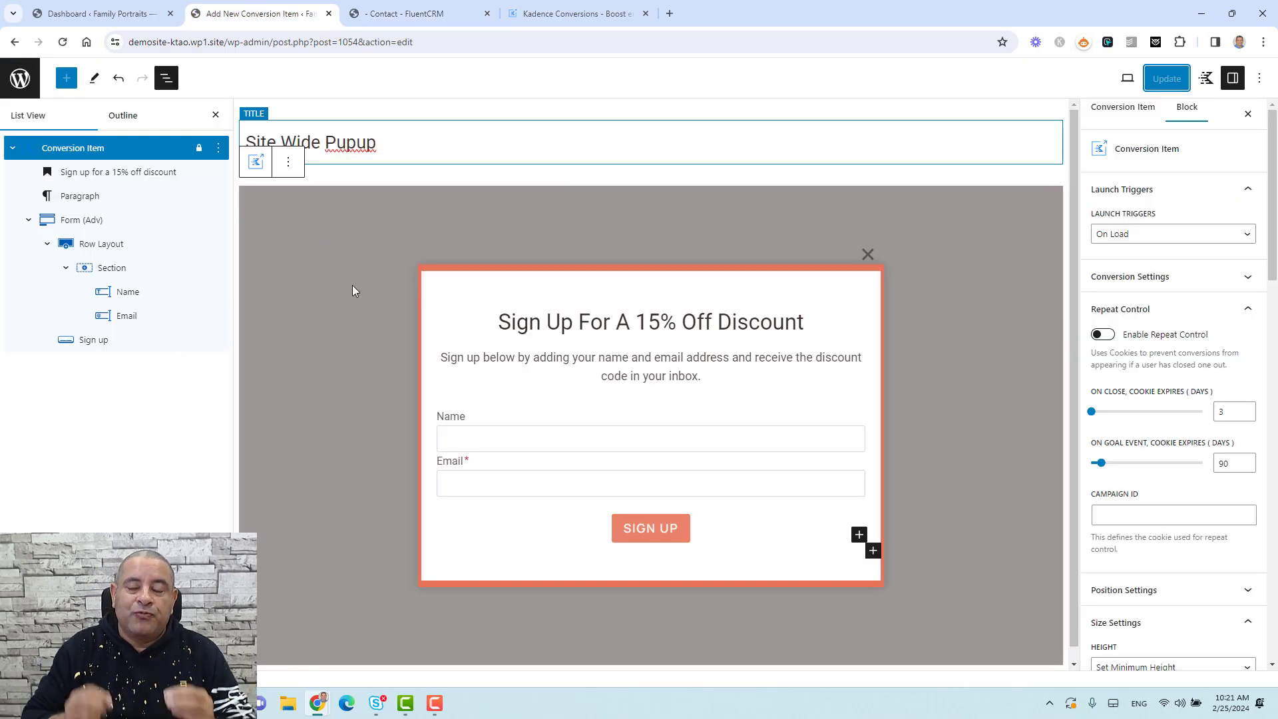